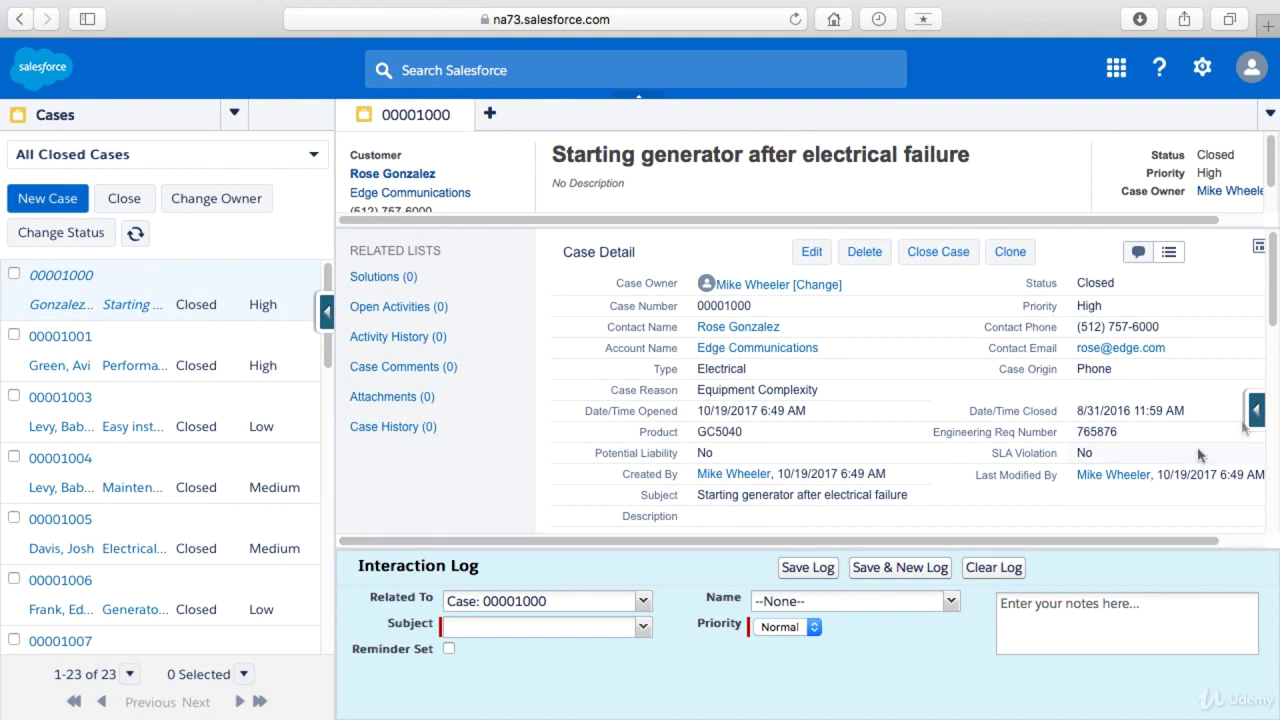
- Collapse the Interaction Log on case 00001000 and reopen the Force.com quick-access menu
{"action": "left_click", "coordinate": [1257, 414]}
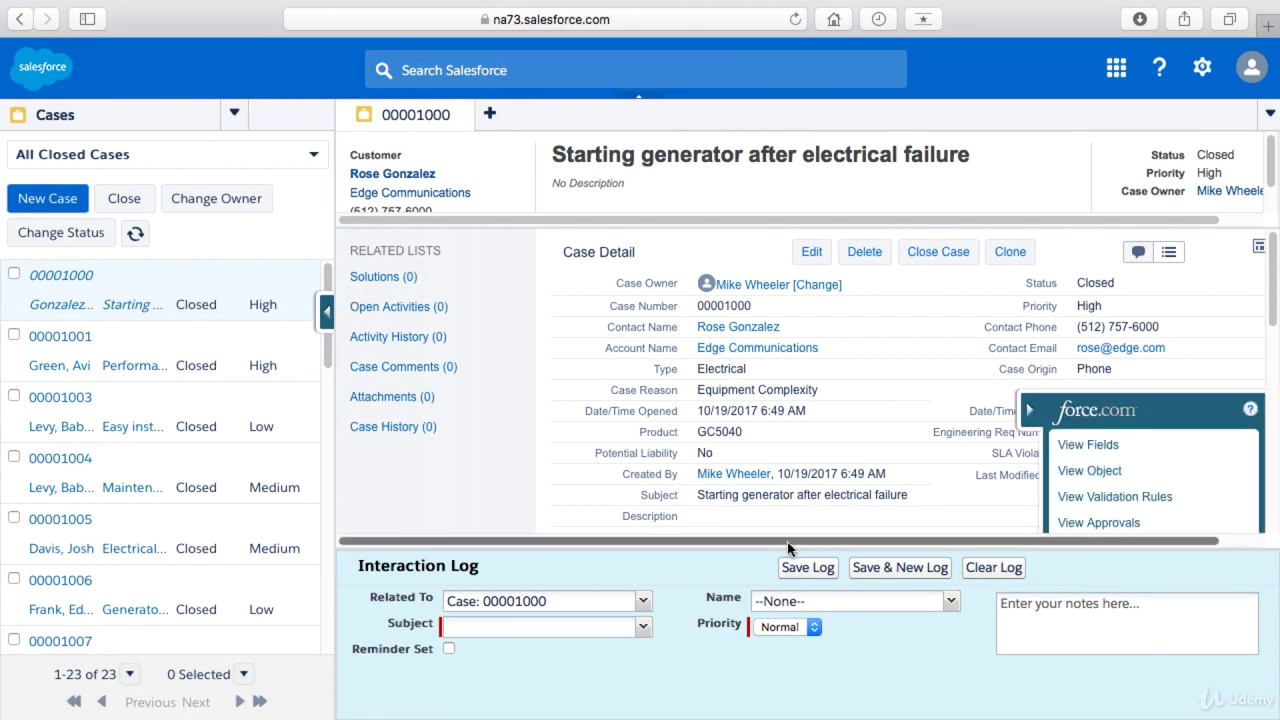
{"action": "left_click", "coordinate": [828, 530]}
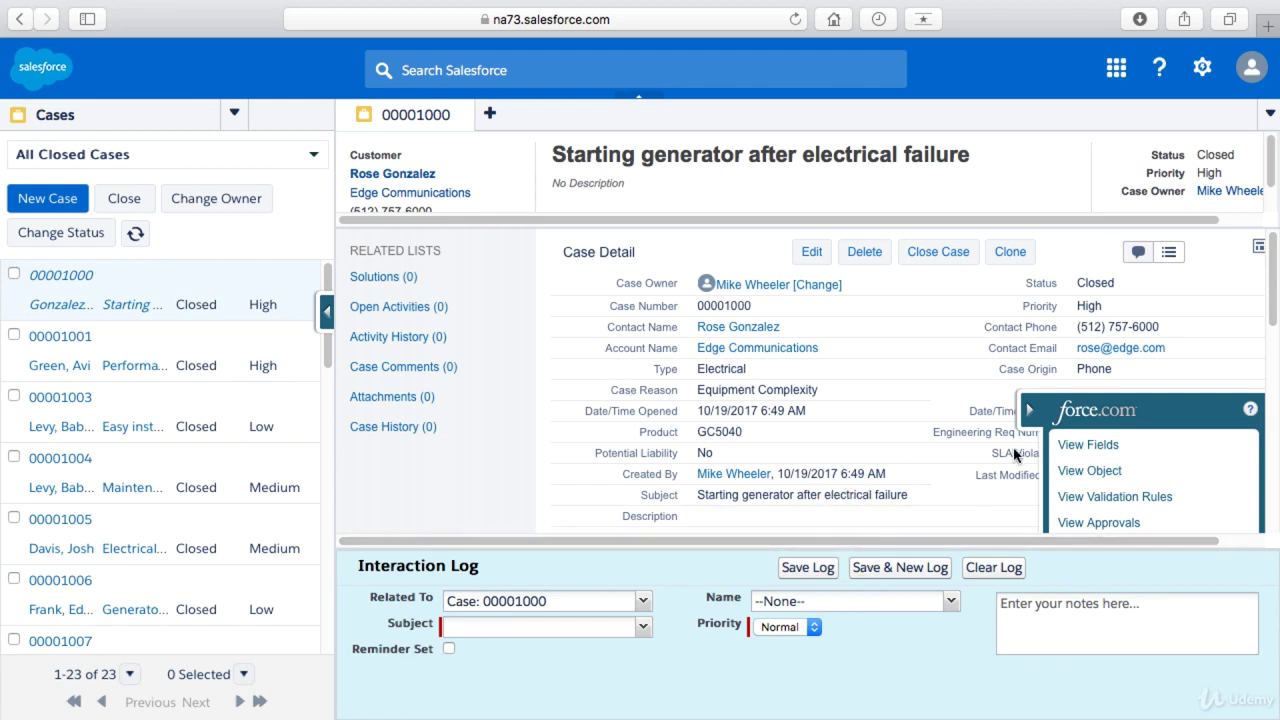
{"action": "left_click", "coordinate": [1034, 414]}
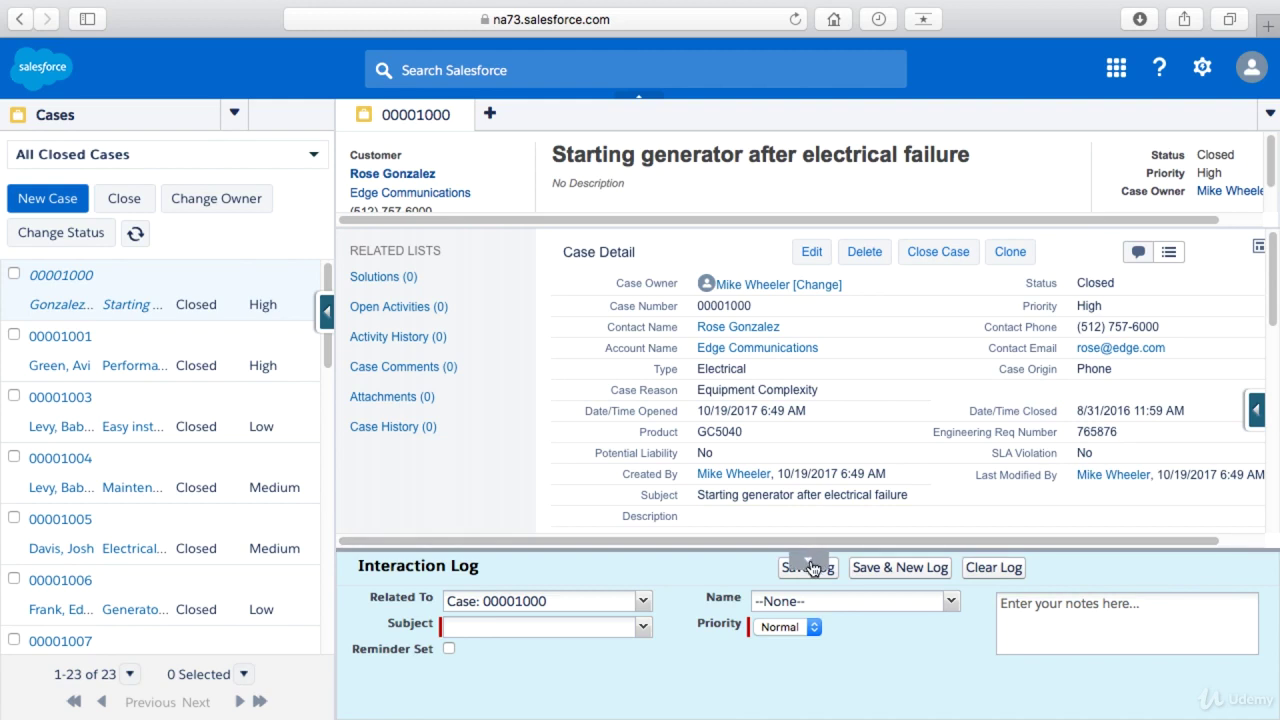
{"action": "left_click", "coordinate": [809, 564]}
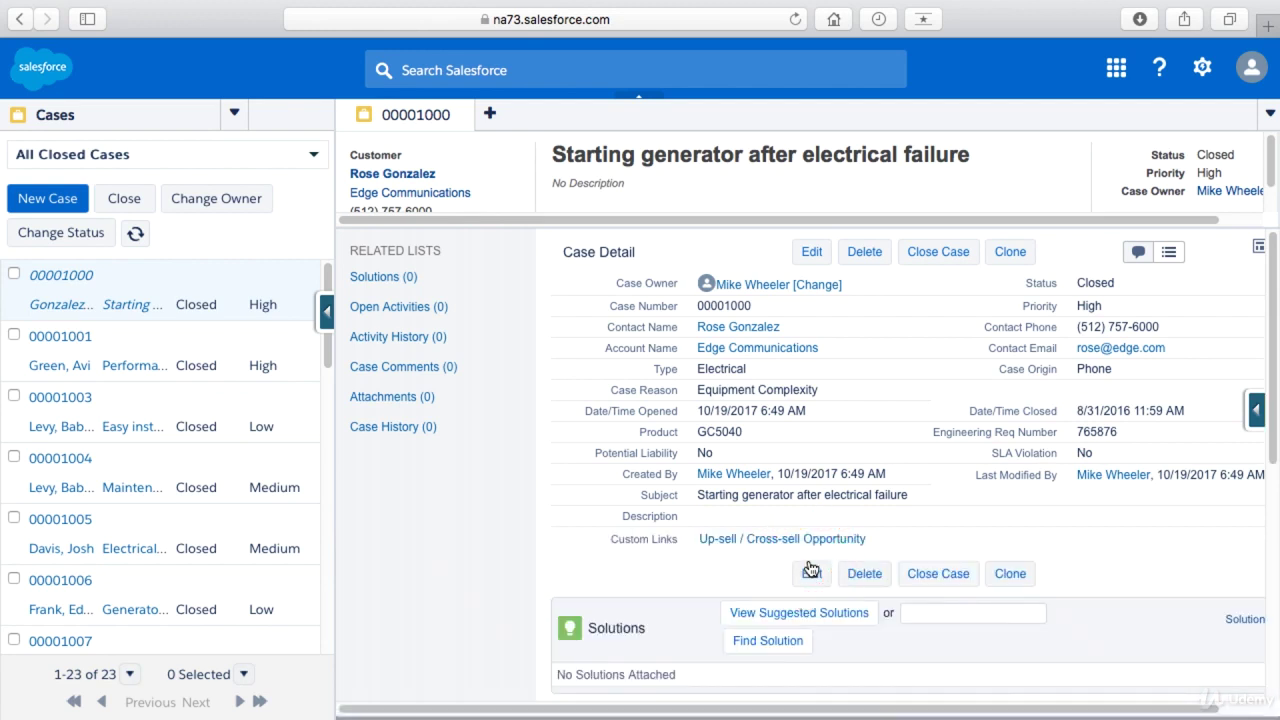
{"action": "left_click", "coordinate": [810, 709]}
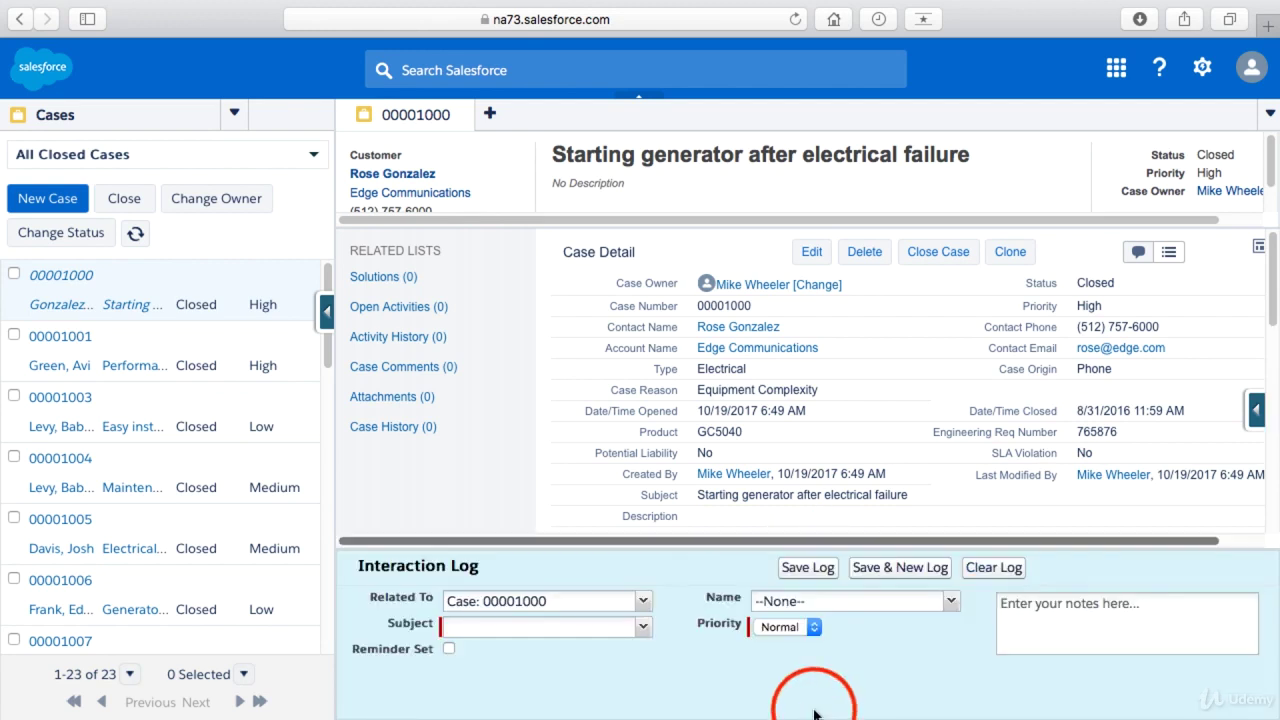
{"action": "left_click", "coordinate": [809, 566]}
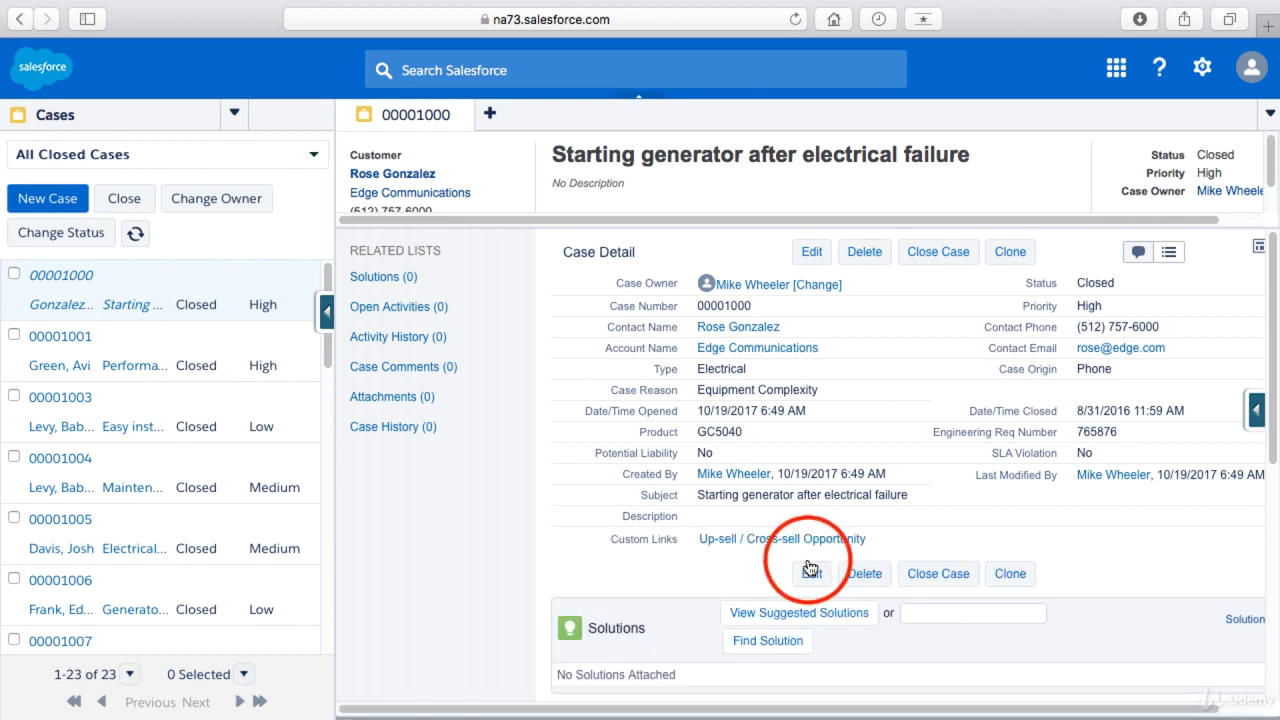
{"action": "left_click", "coordinate": [1255, 419]}
- Open the Case Layout editor with Edit Layout and go to its Custom Console Components page
{"action": "left_click", "coordinate": [1104, 588]}
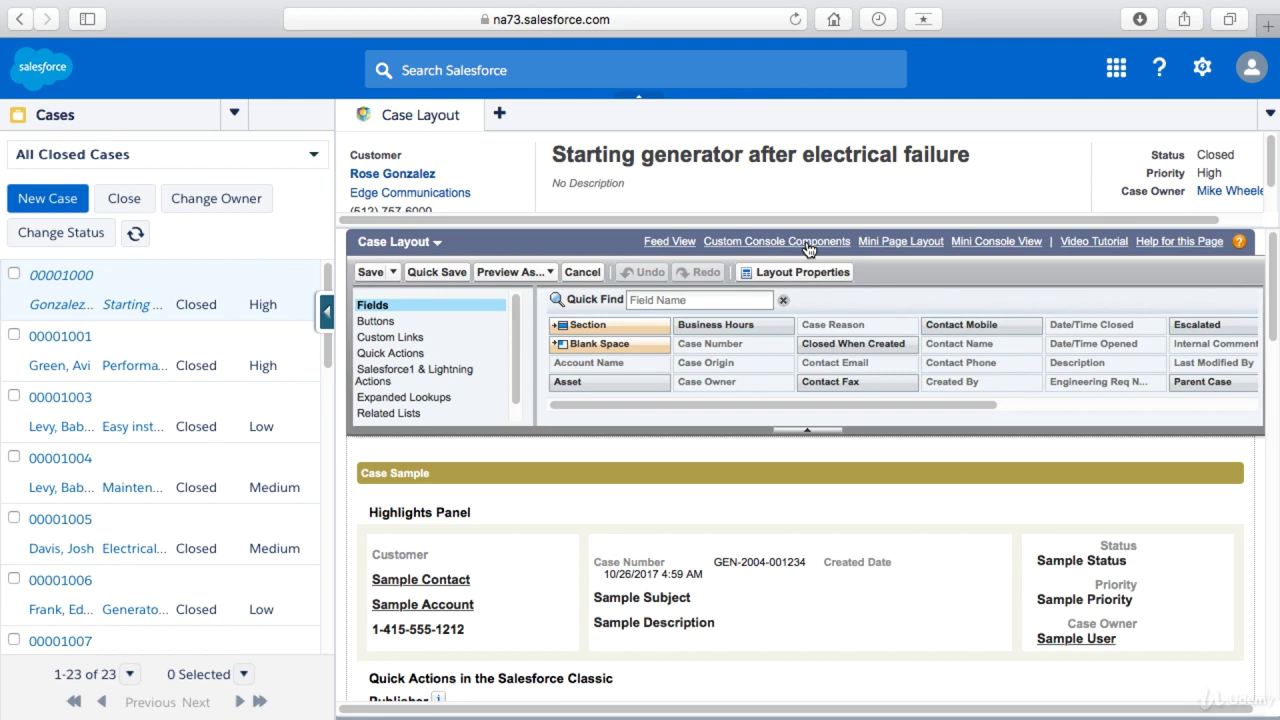
{"action": "left_click", "coordinate": [808, 249]}
{"action": "left_click", "coordinate": [808, 245]}
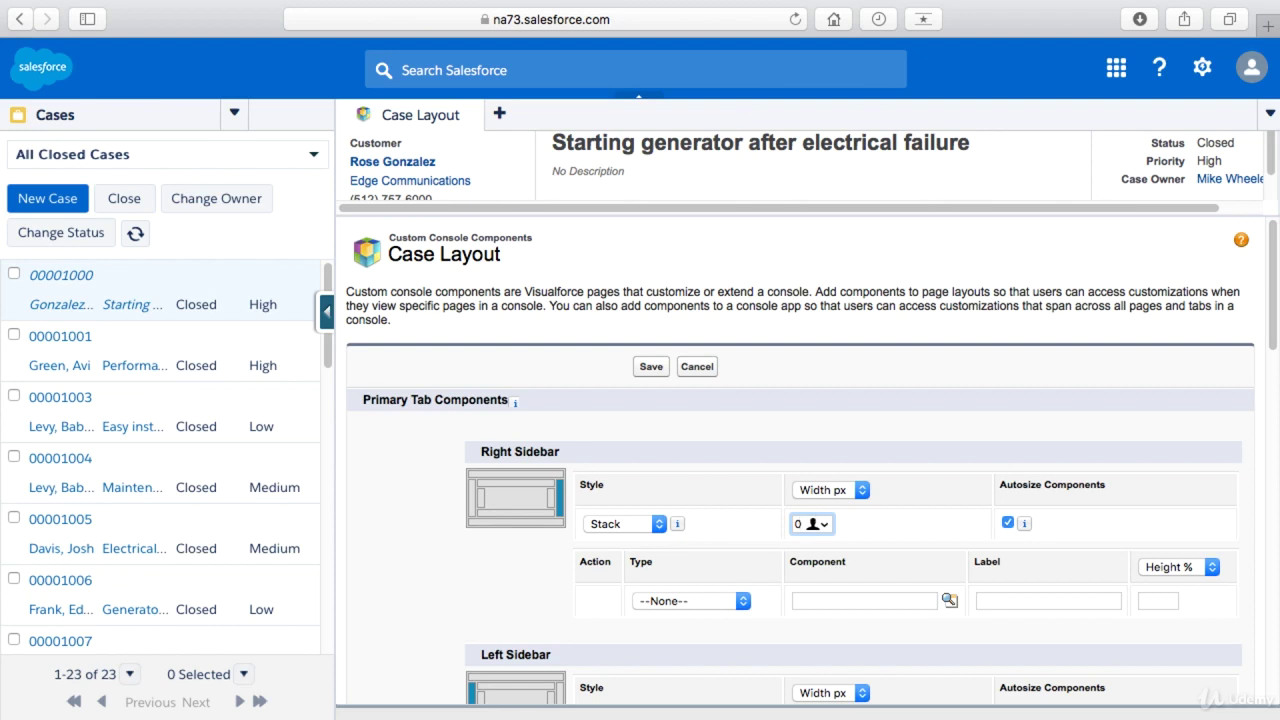
- Configure a 200 px right-sidebar Lookup on Contact Name with the New Contact create action
{"action": "left_click", "coordinate": [845, 490]}
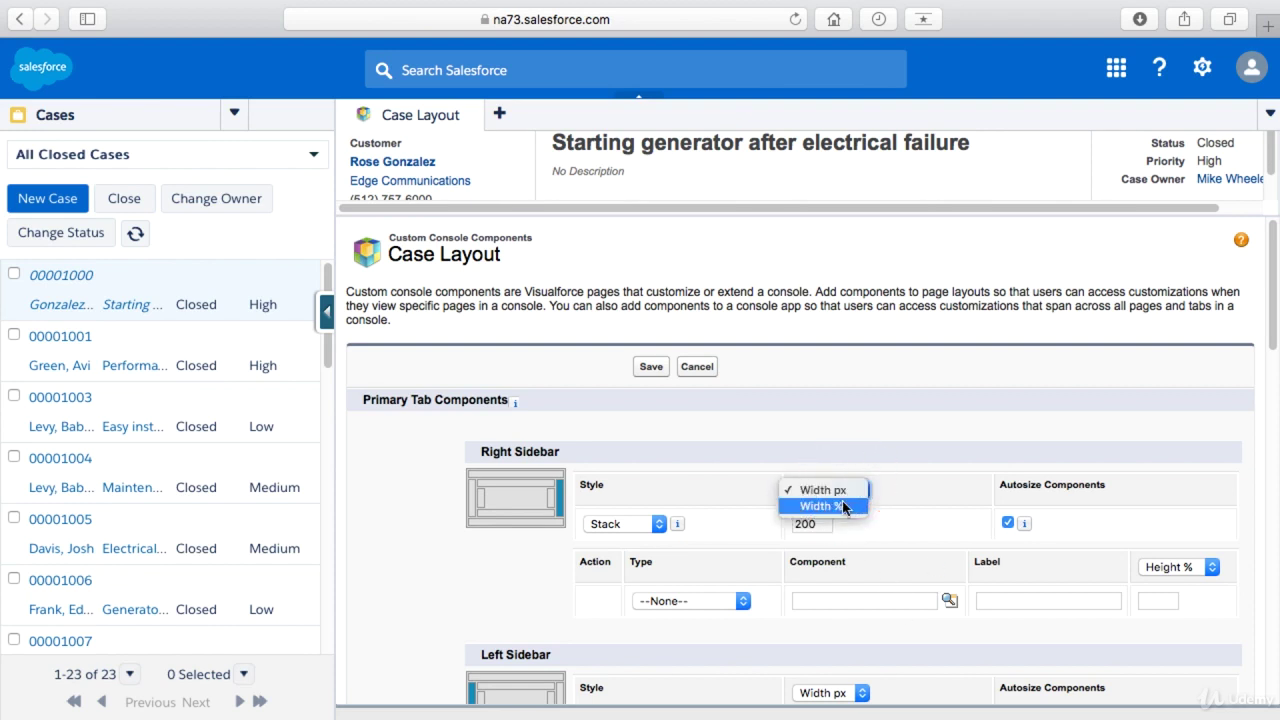
{"action": "left_click", "coordinate": [892, 462]}
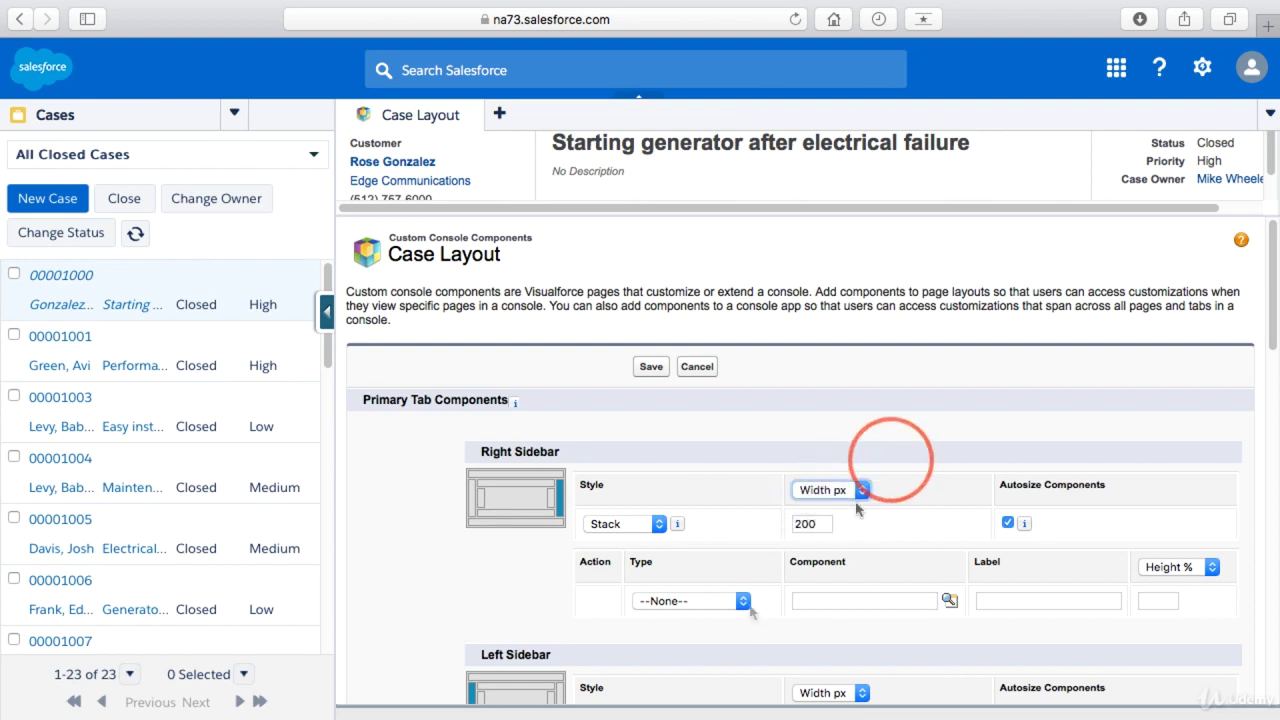
{"action": "left_click", "coordinate": [745, 602]}
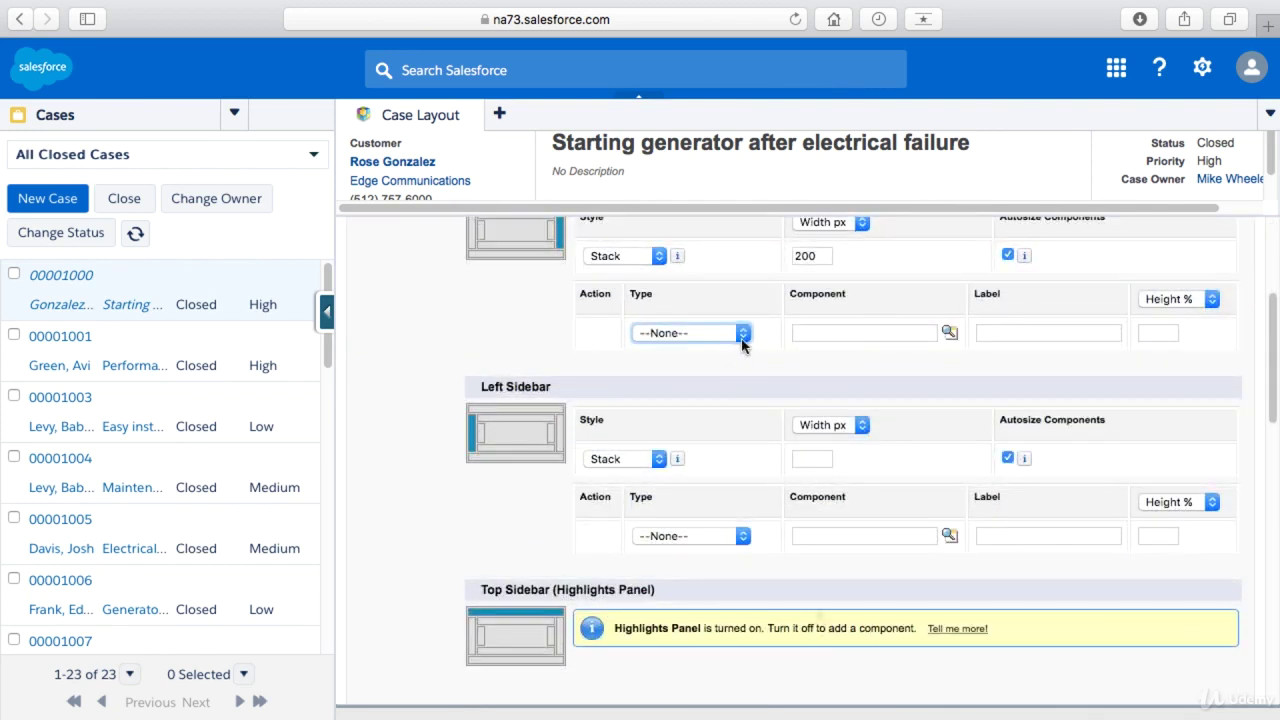
{"action": "left_click", "coordinate": [745, 332]}
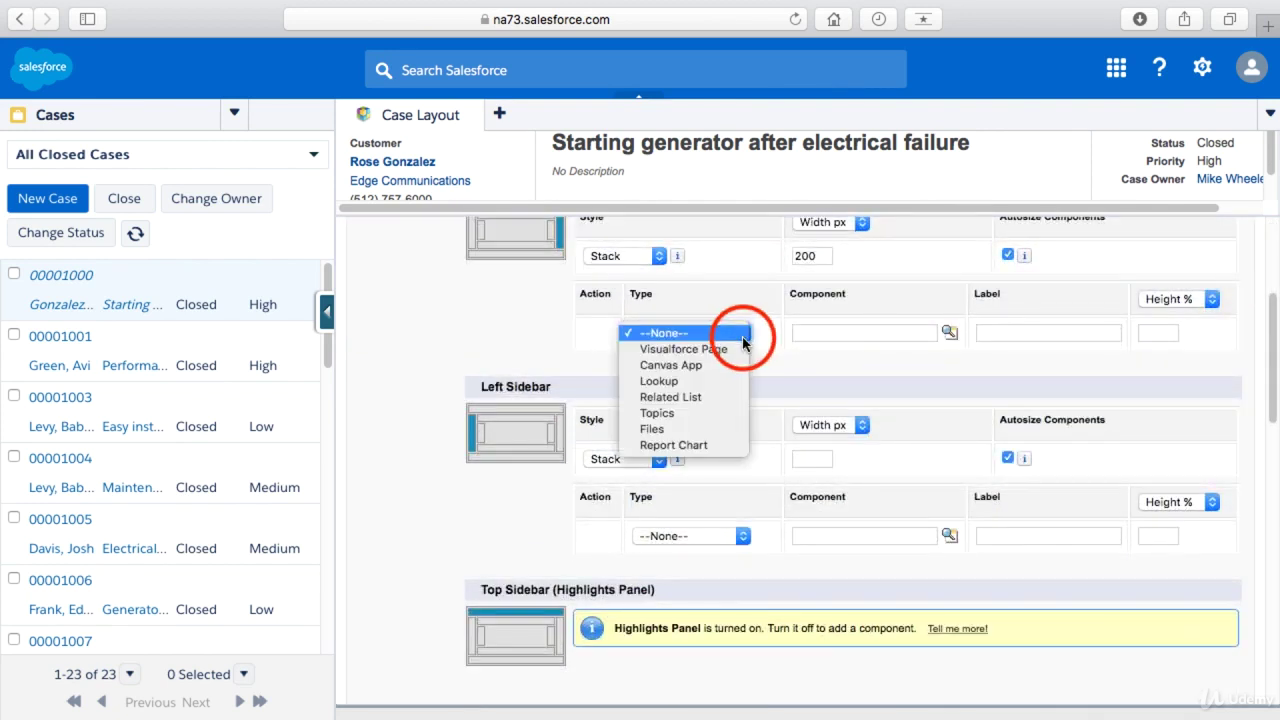
{"action": "left_click", "coordinate": [680, 381]}
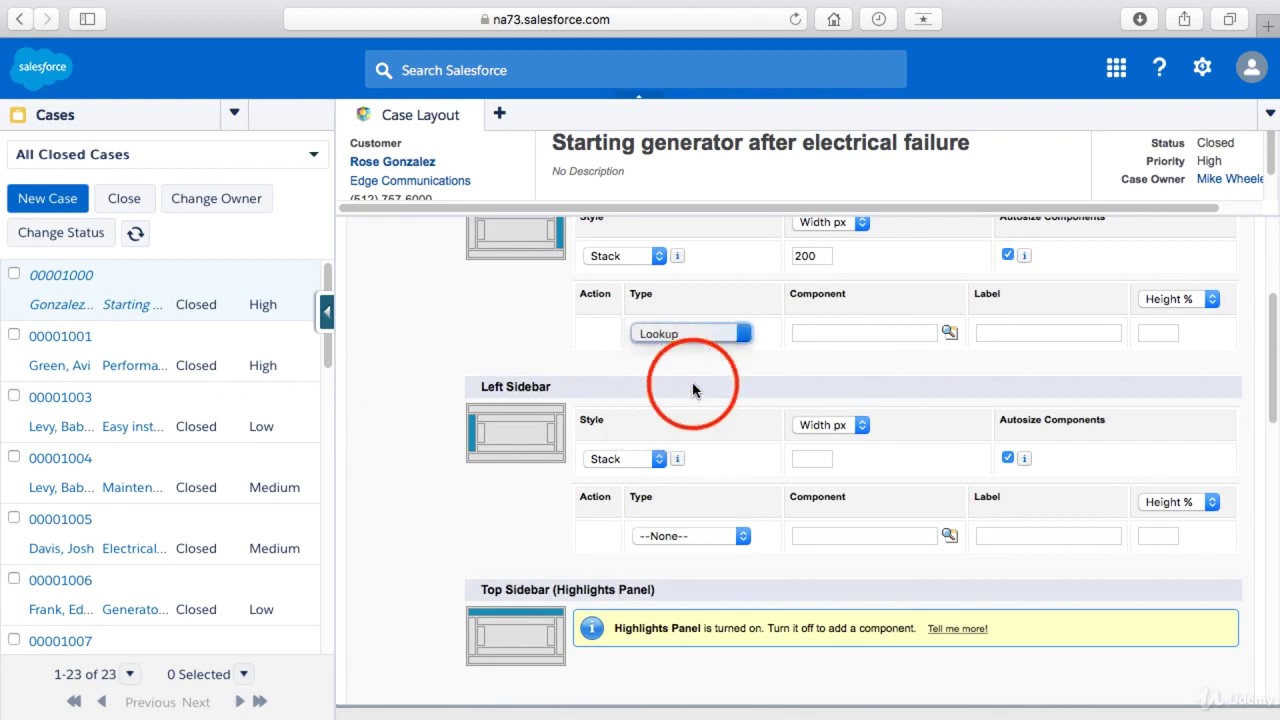
{"action": "left_click", "coordinate": [890, 339]}
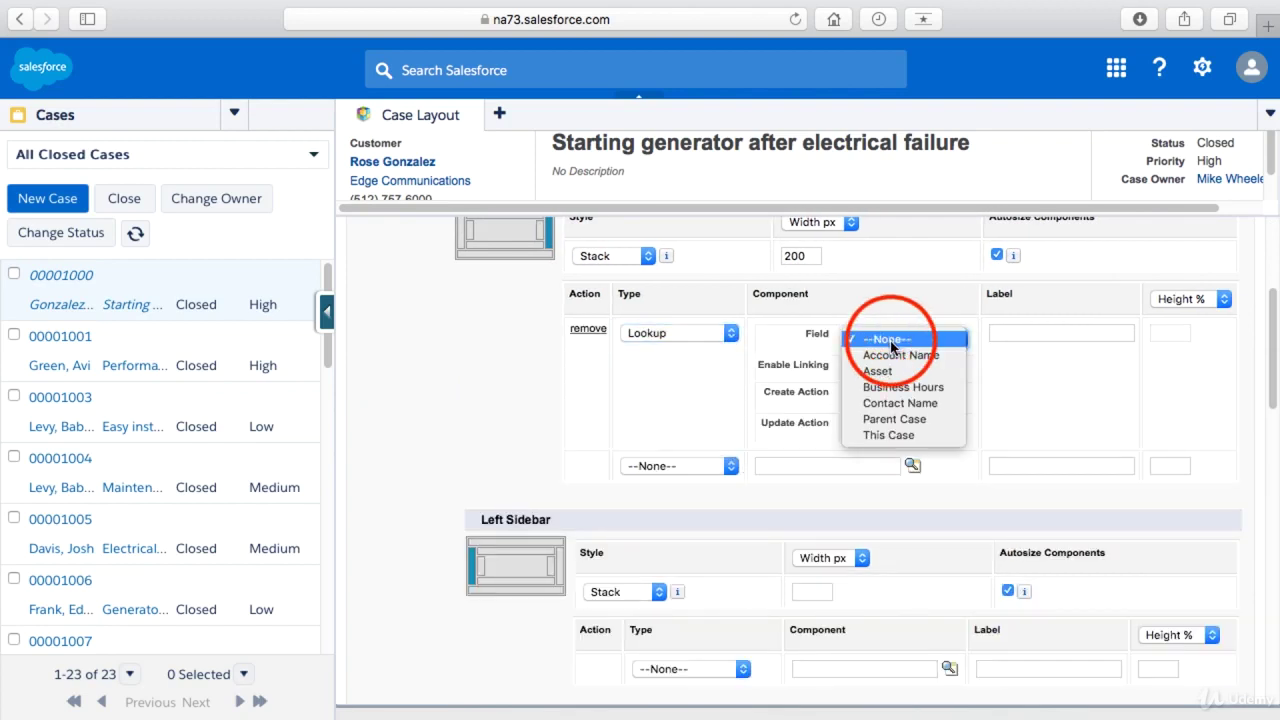
{"action": "left_click", "coordinate": [897, 403]}
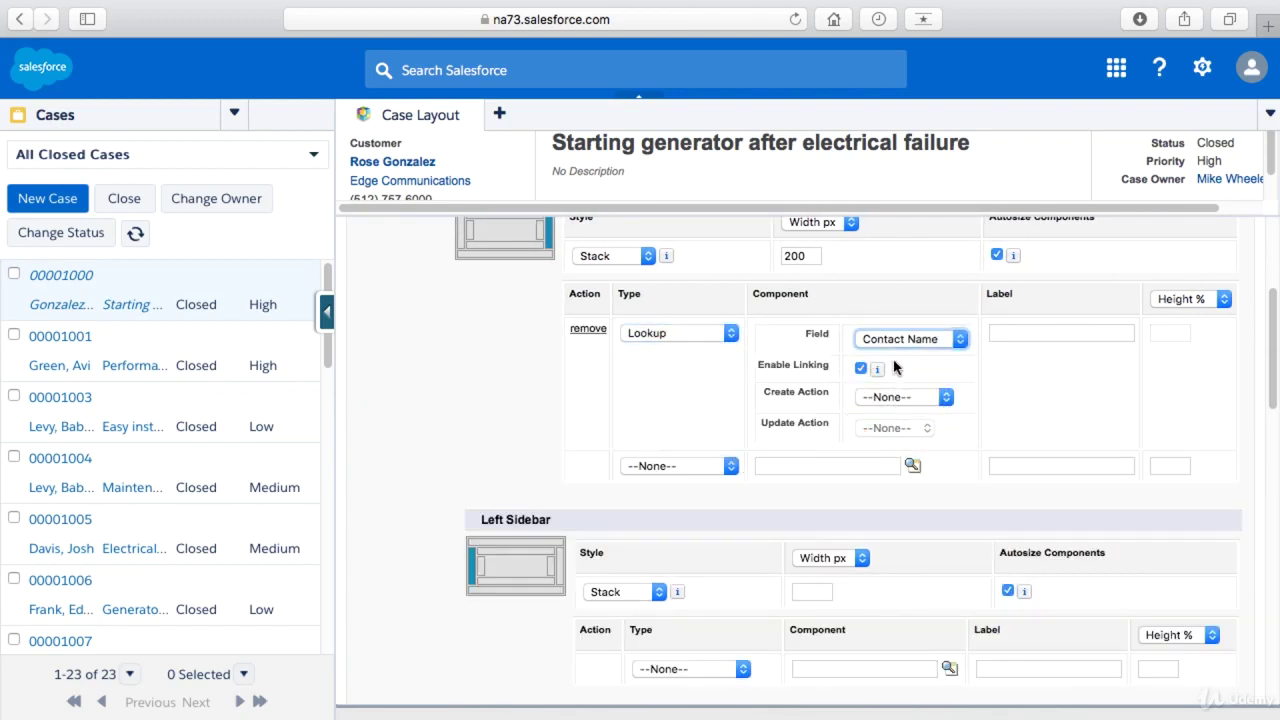
{"action": "mouse_move", "coordinate": [869, 370]}
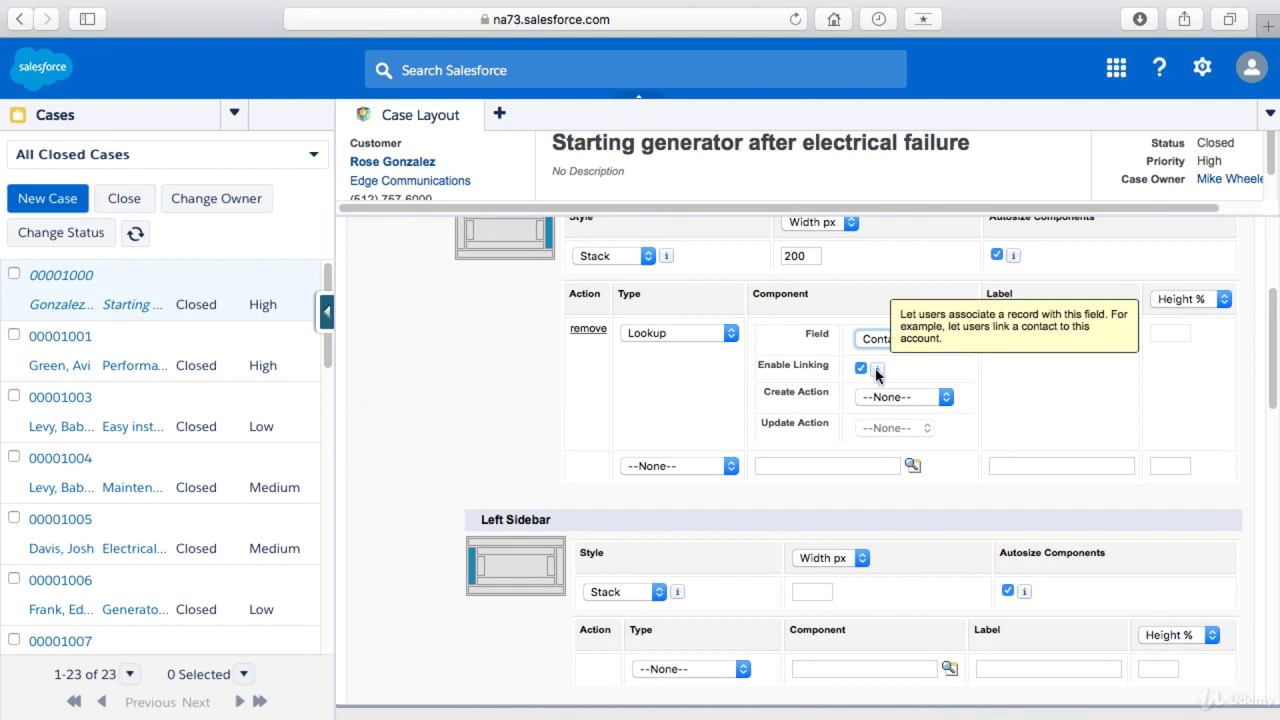
{"action": "left_click", "coordinate": [885, 398]}
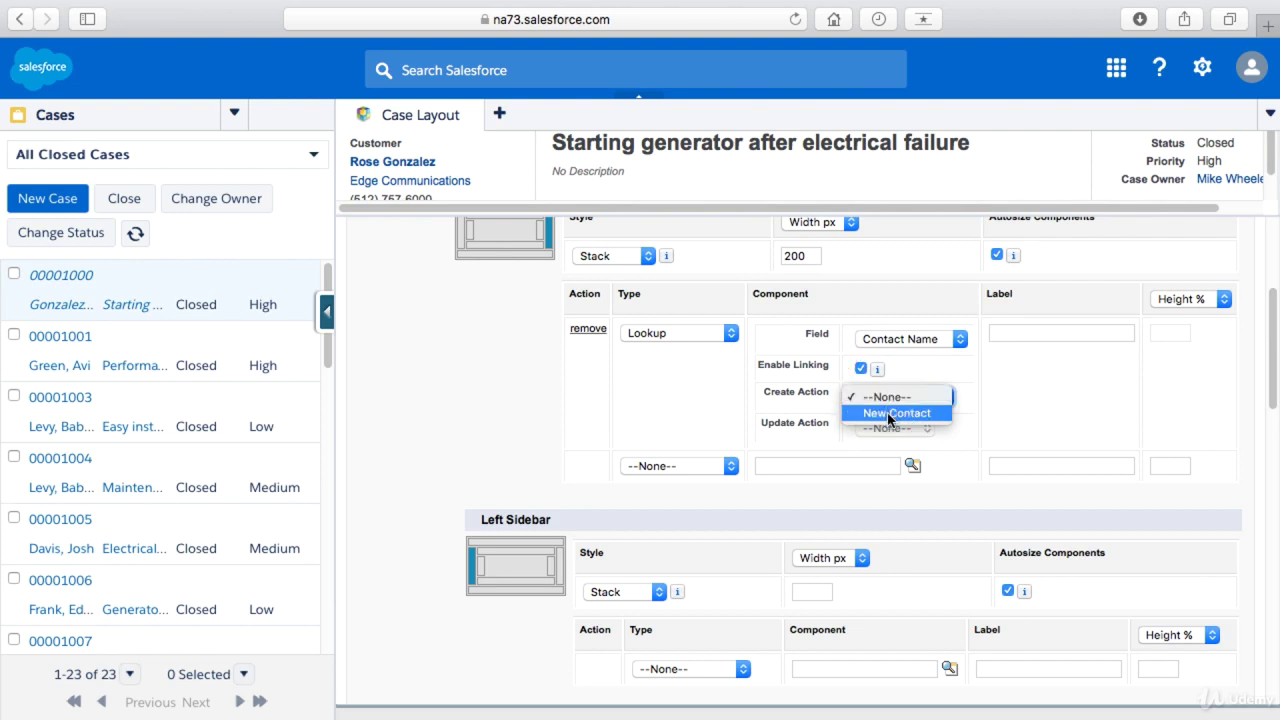
{"action": "left_click", "coordinate": [888, 414]}
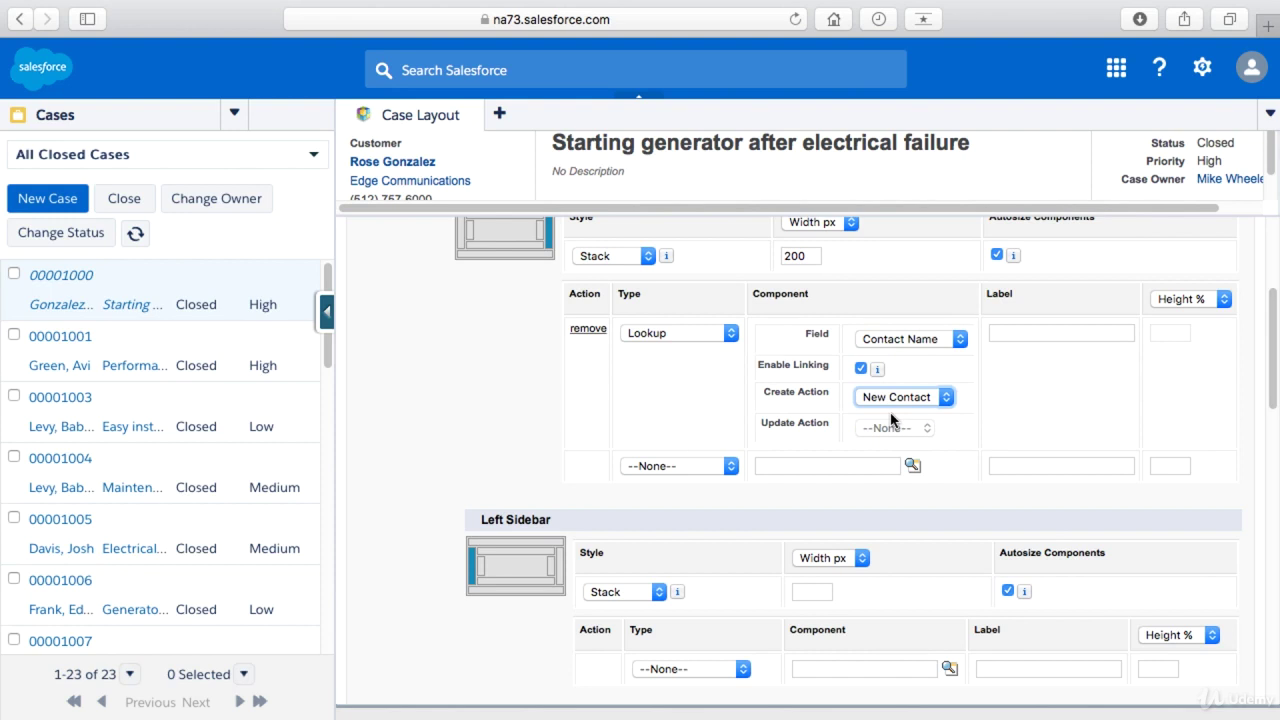
- Label the lookup Contact, save the components and page layout, then open case 00001001
{"action": "left_click", "coordinate": [1048, 332]}
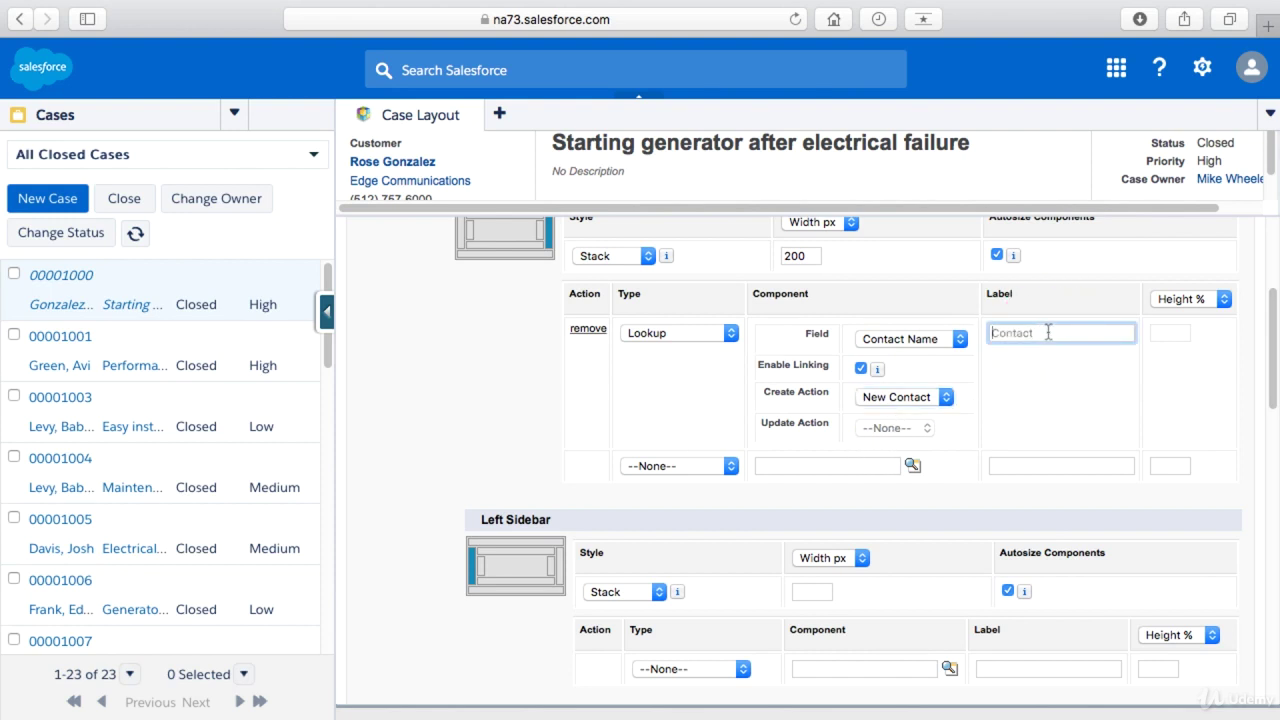
{"action": "scroll", "coordinate": [730, 480], "scroll_direction": "up", "scroll_amount": 3}
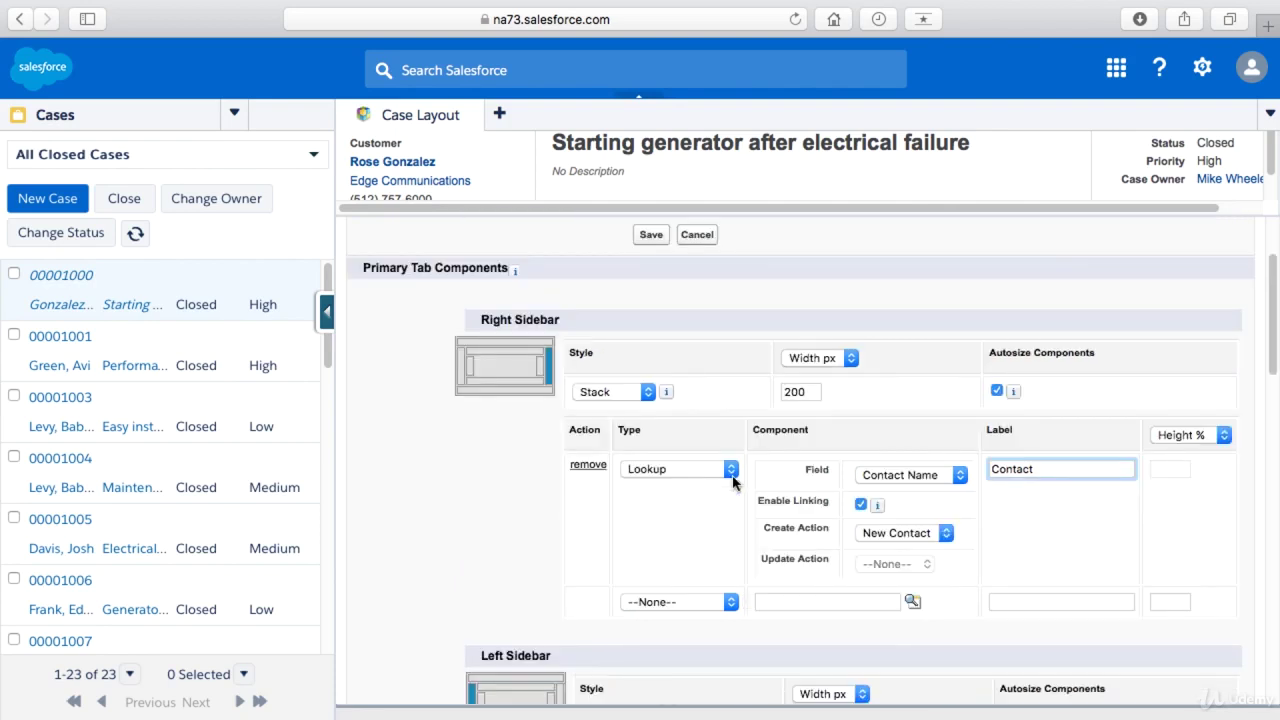
{"action": "left_click", "coordinate": [660, 236]}
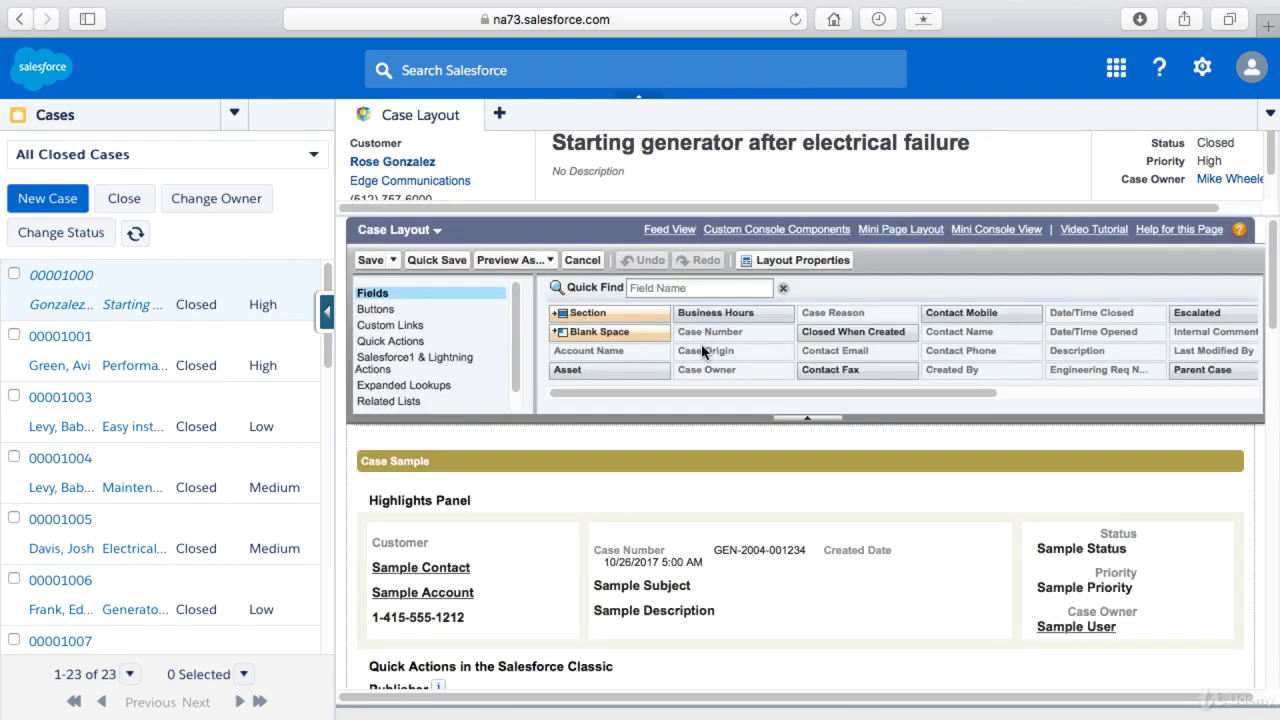
{"action": "left_click", "coordinate": [370, 260]}
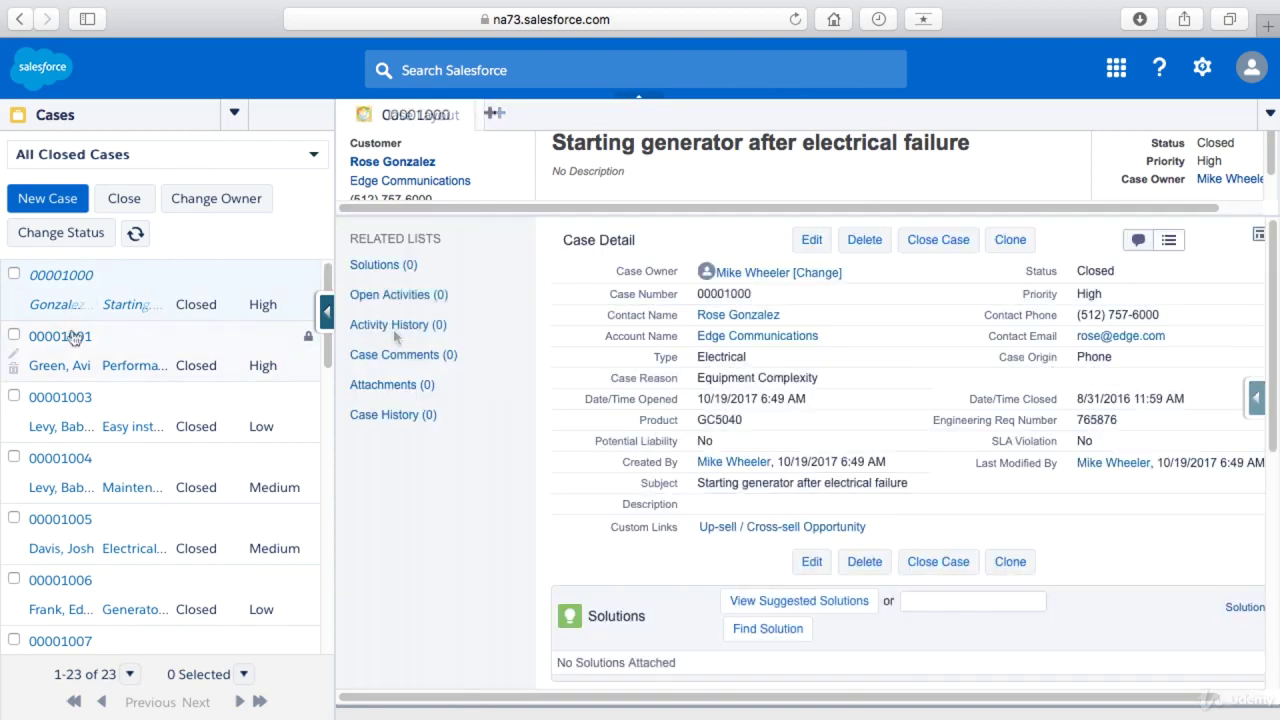
{"action": "left_click", "coordinate": [59, 337]}
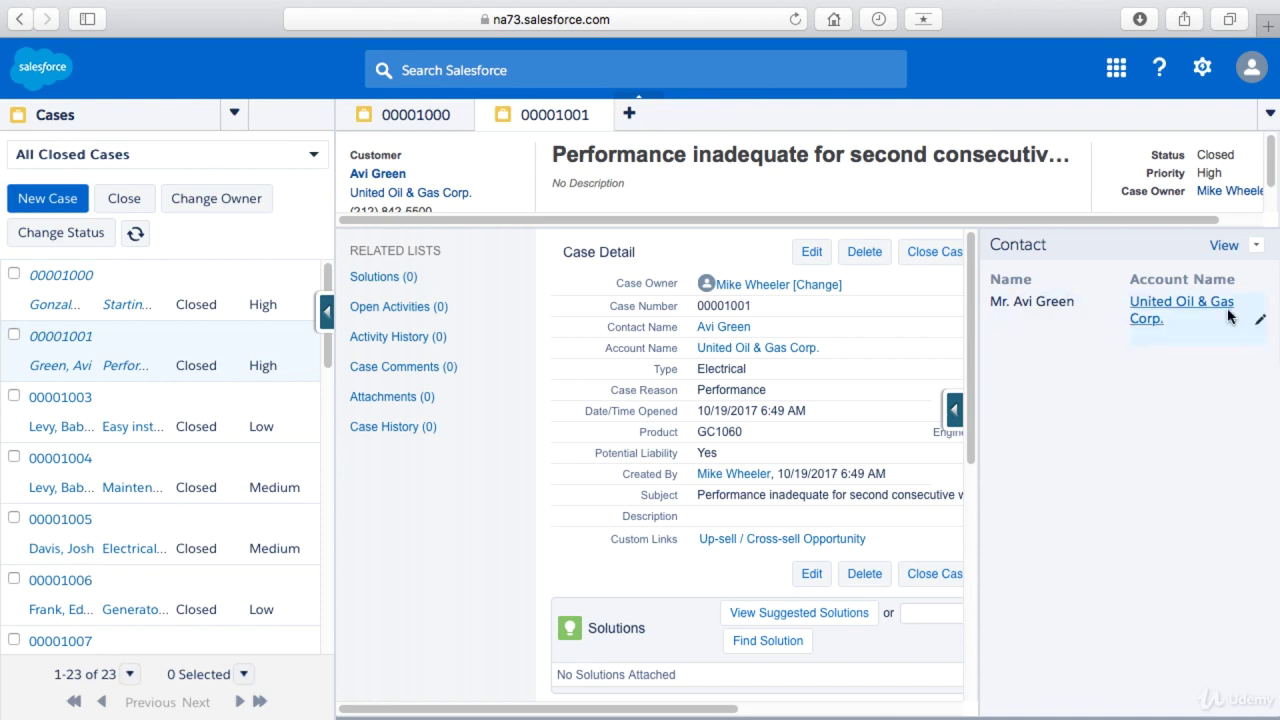
- View the linked contact's record, return to case 00001001's Details, and open the Force.com quick-access menu
{"action": "left_click", "coordinate": [1227, 248]}
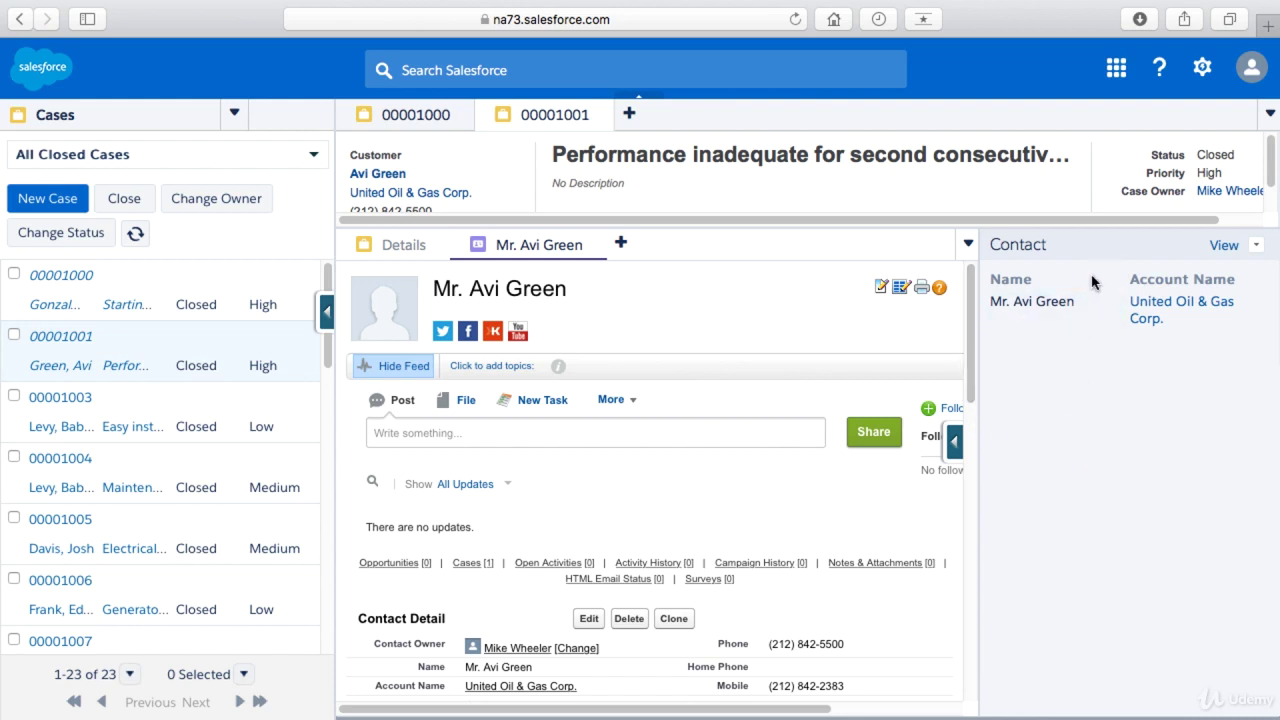
{"action": "left_click", "coordinate": [1257, 247]}
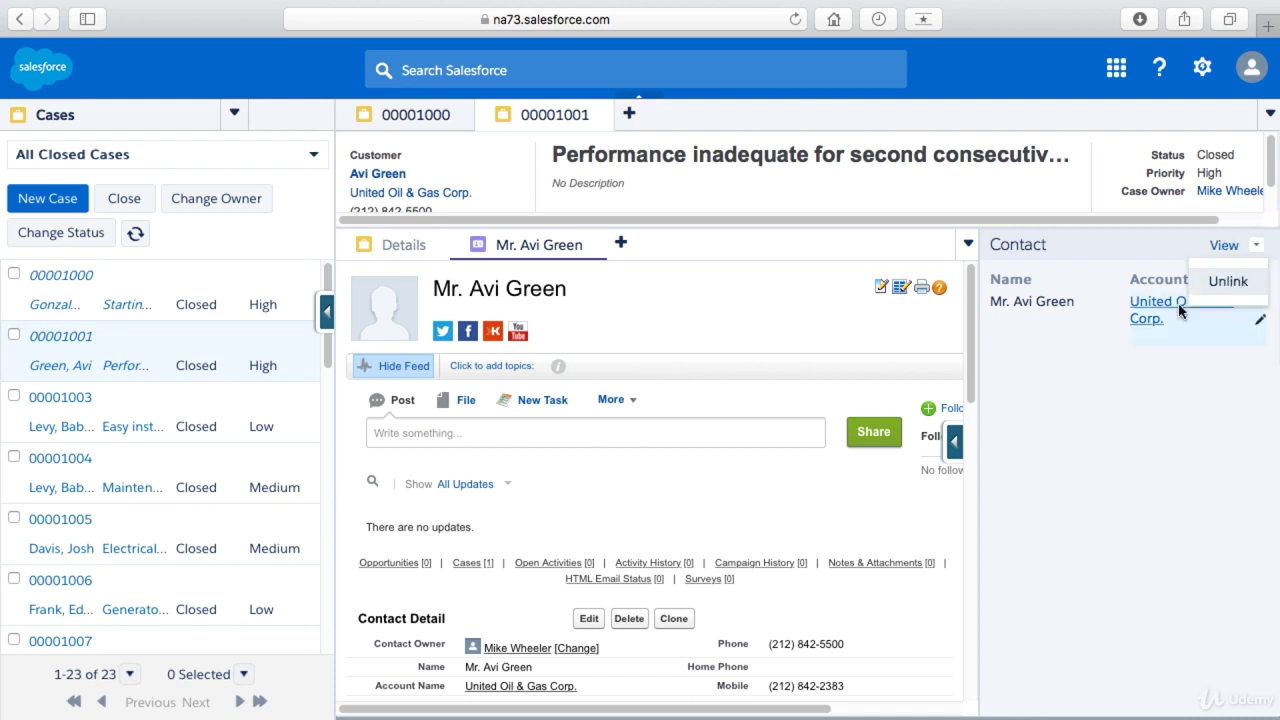
{"action": "left_click", "coordinate": [1146, 380]}
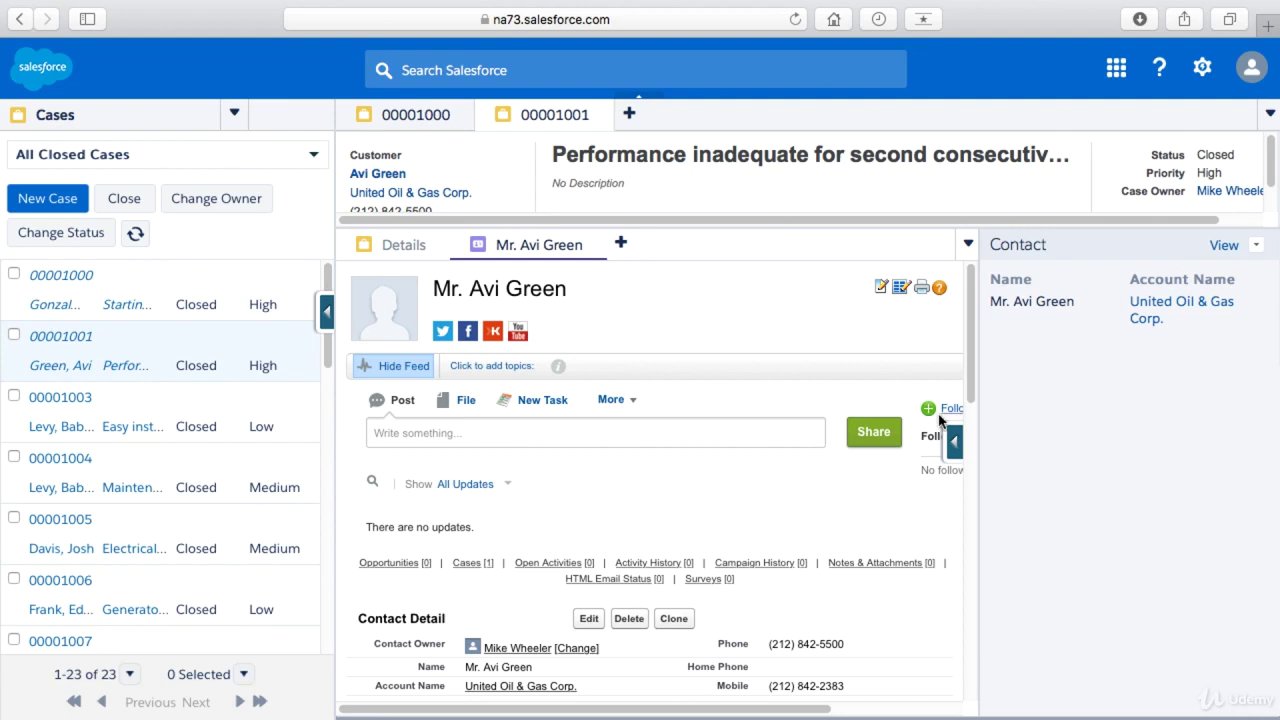
{"action": "left_click", "coordinate": [403, 245]}
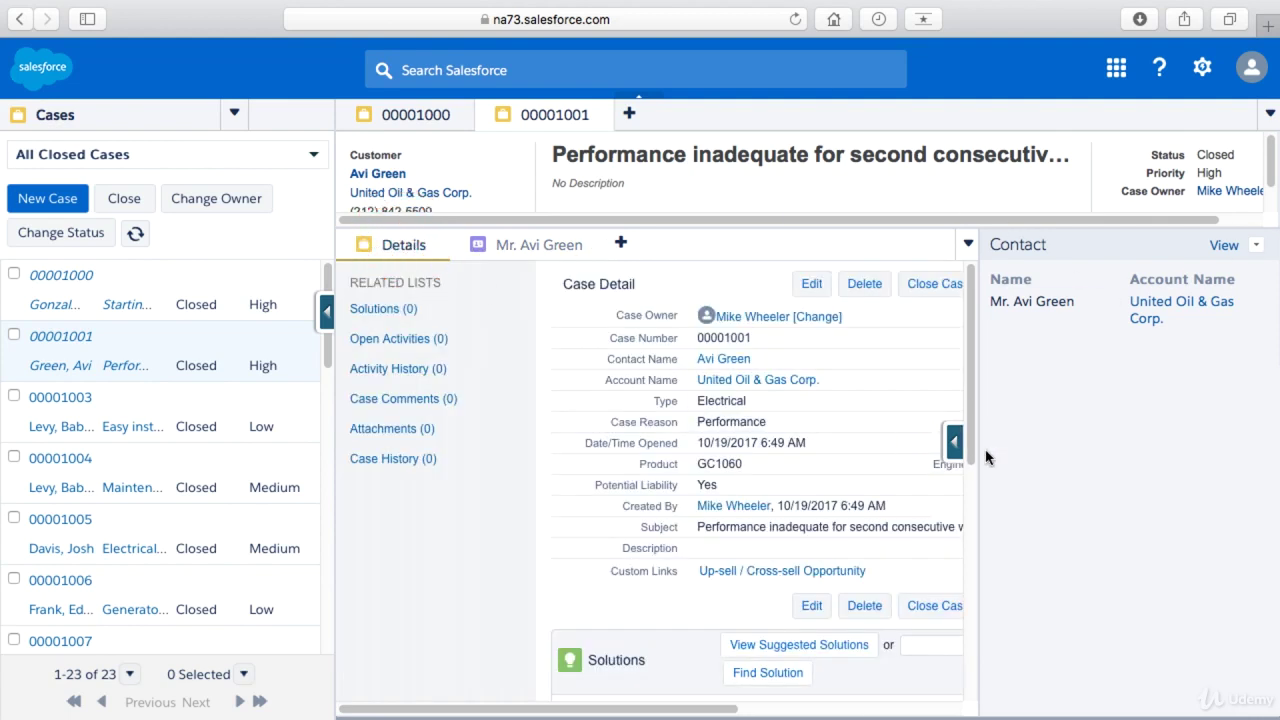
{"action": "left_click", "coordinate": [951, 443]}
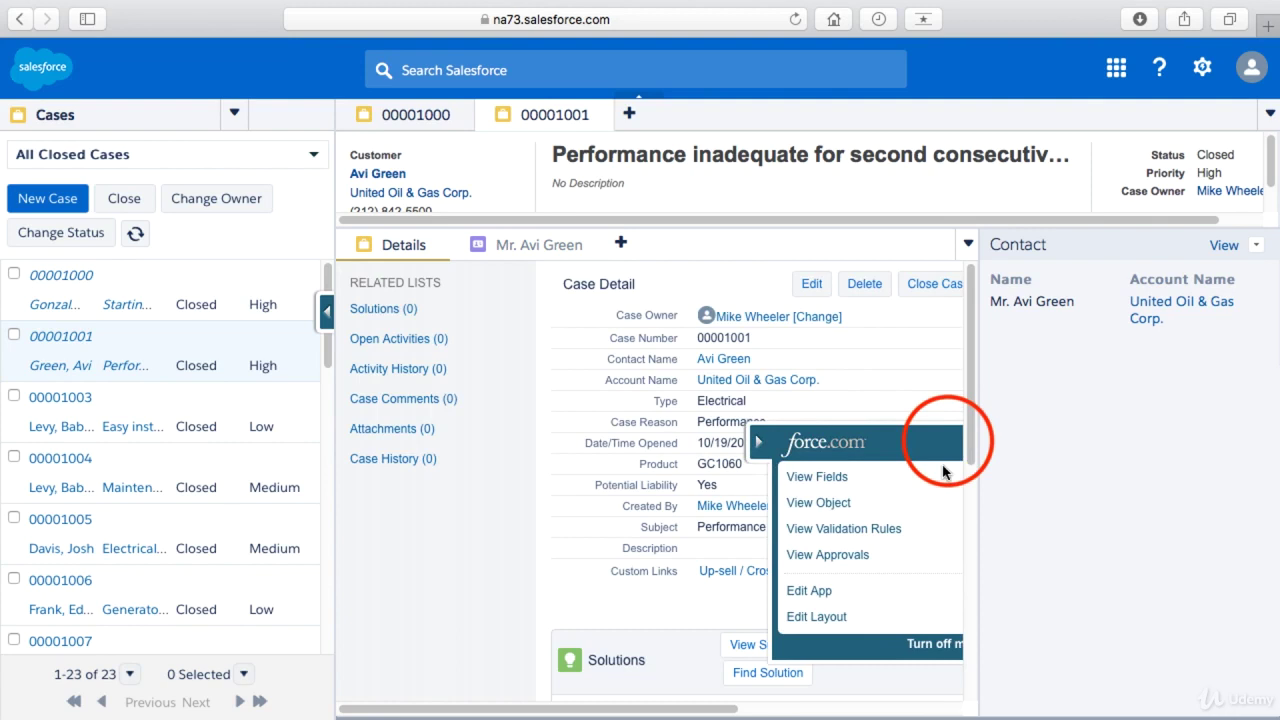
- In the layout's Custom Console Components, remove the Lookup and set the right sidebar Type to Related List
{"action": "left_click", "coordinate": [791, 619]}
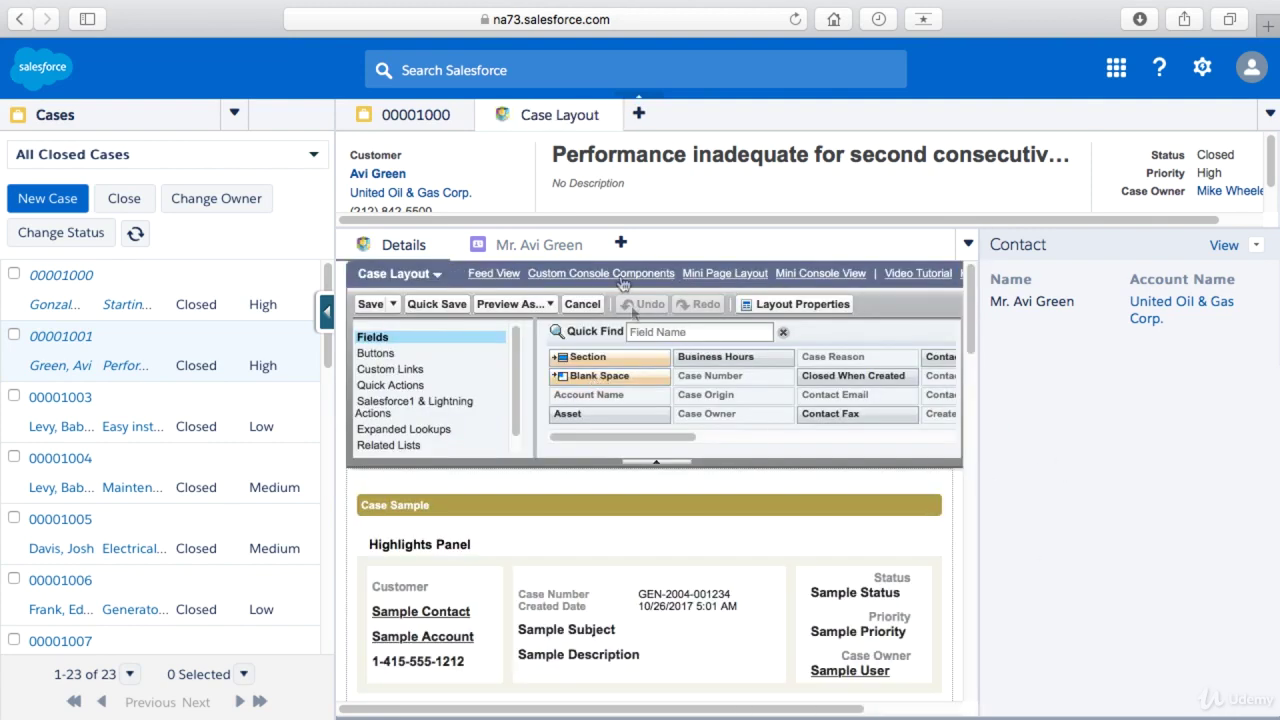
{"action": "left_click", "coordinate": [614, 272]}
{"action": "scroll", "coordinate": [815, 558], "scroll_direction": "down", "scroll_amount": 5}
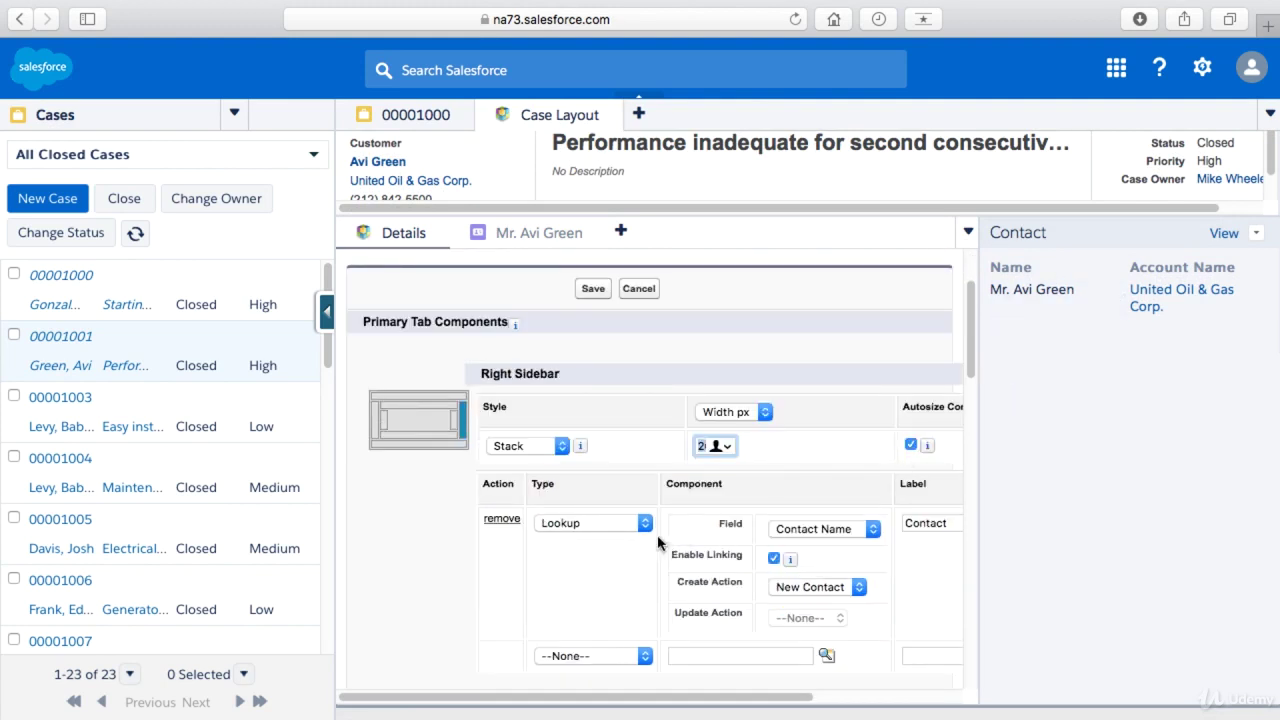
{"action": "left_click", "coordinate": [500, 519]}
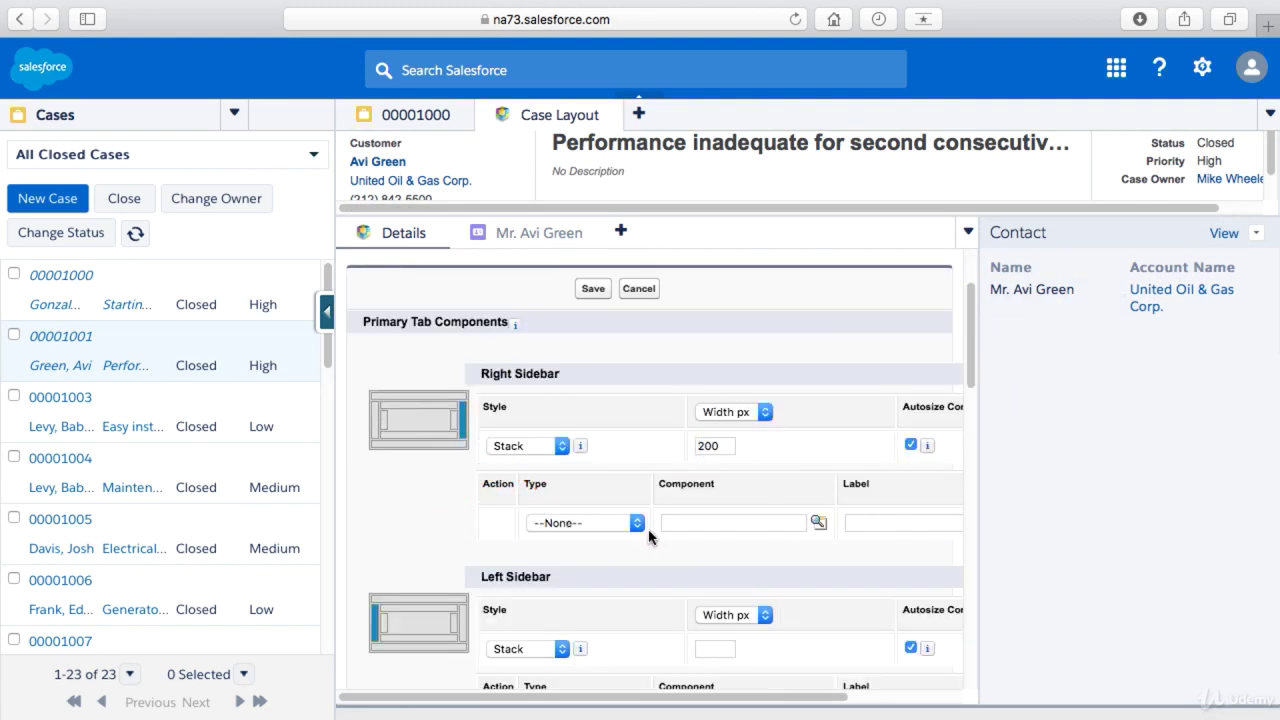
{"action": "left_click", "coordinate": [634, 523]}
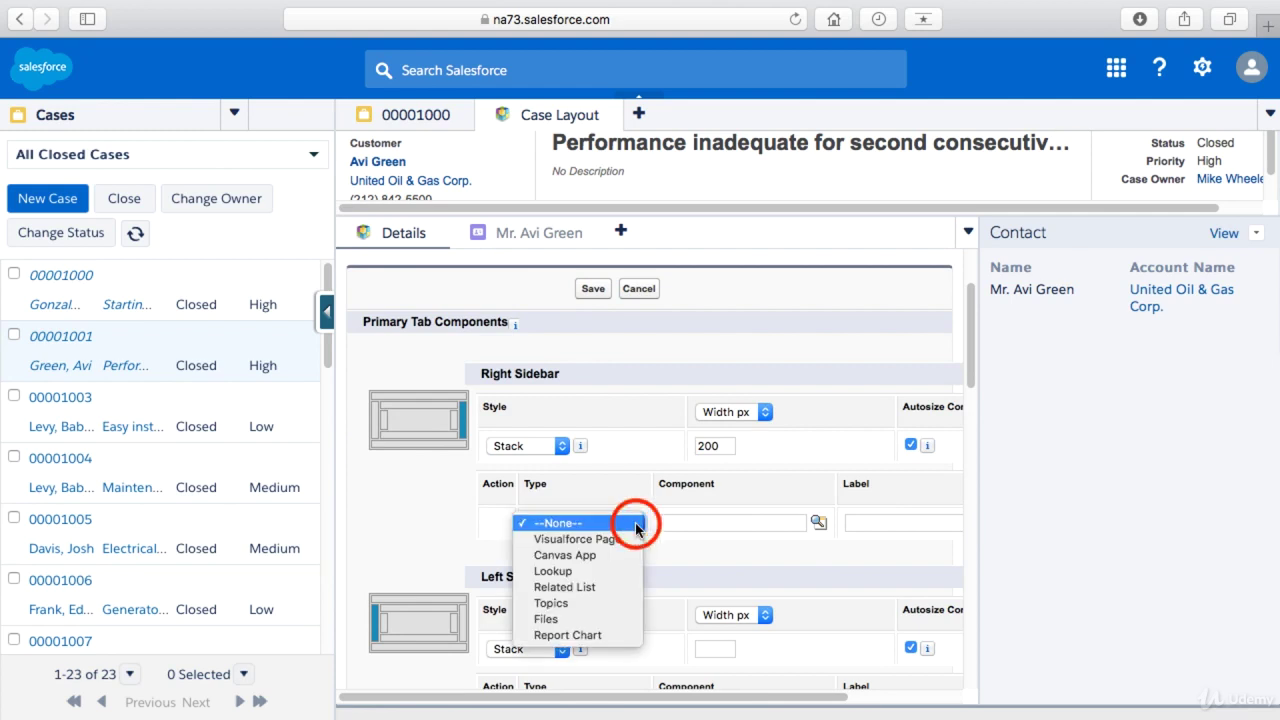
{"action": "left_click", "coordinate": [576, 589]}
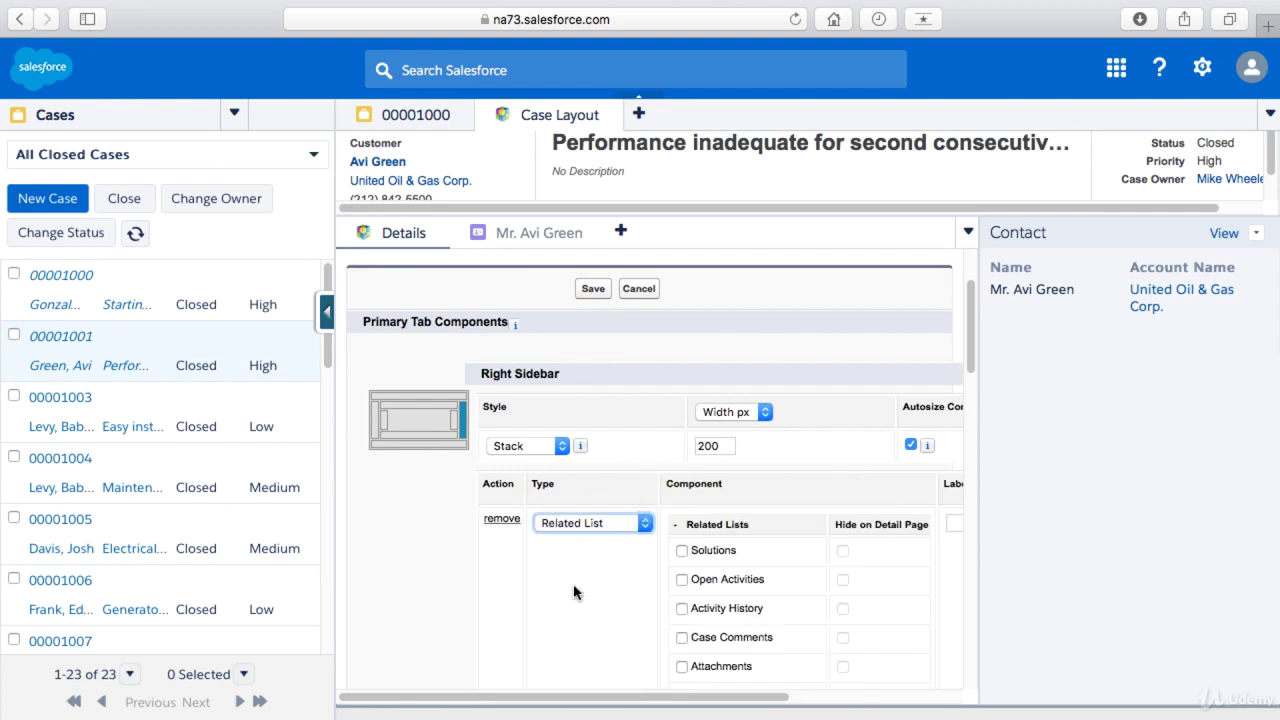
- Select Open Activities, Activity History and Case Comments, set the width to 150, and save
{"action": "scroll", "coordinate": [724, 495], "scroll_direction": "down", "scroll_amount": 2}
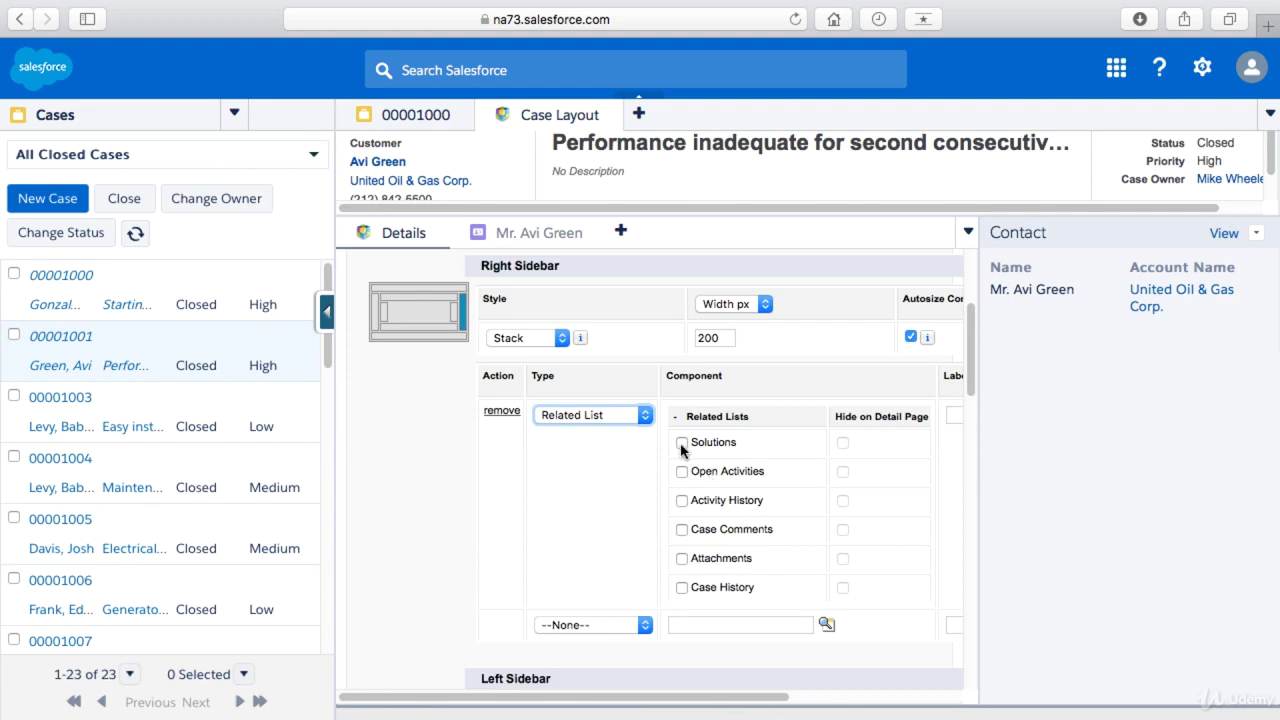
{"action": "left_click", "coordinate": [681, 500]}
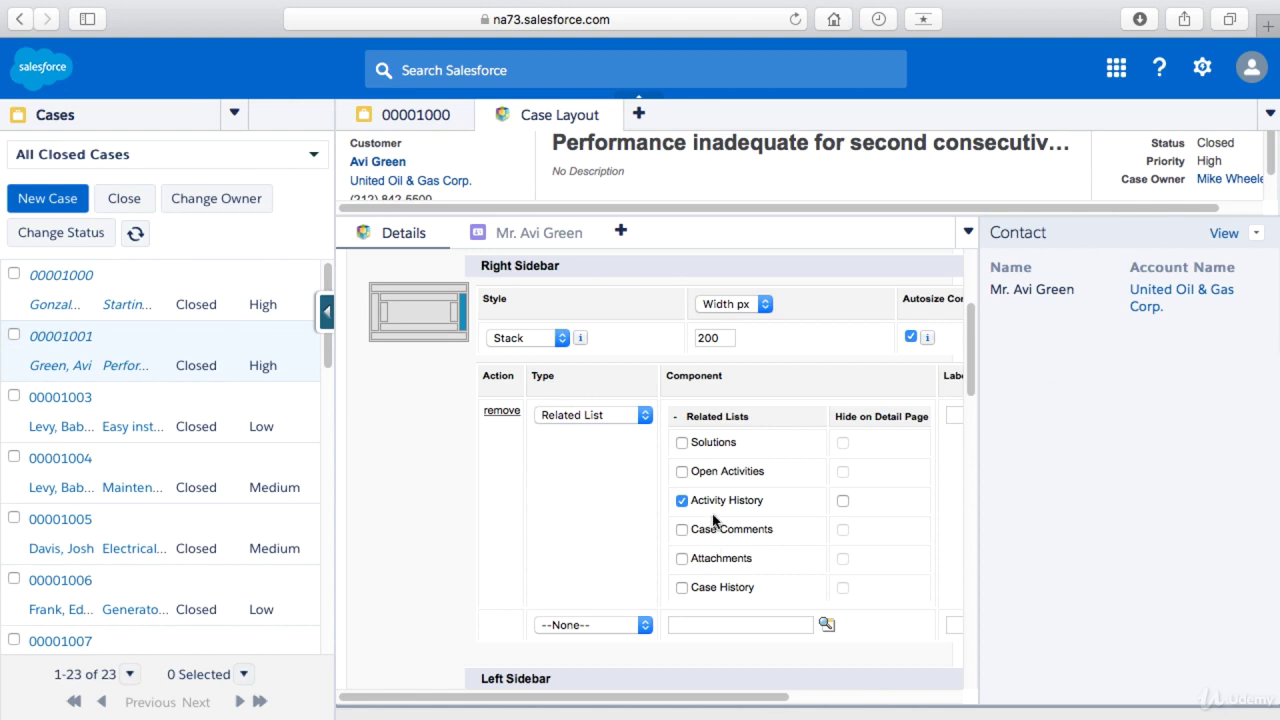
{"action": "left_click", "coordinate": [682, 472]}
{"action": "left_click", "coordinate": [682, 529]}
{"action": "scroll", "coordinate": [853, 528], "scroll_direction": "down", "scroll_amount": 1}
{"action": "scroll", "coordinate": [851, 528], "scroll_direction": "up", "scroll_amount": 4}
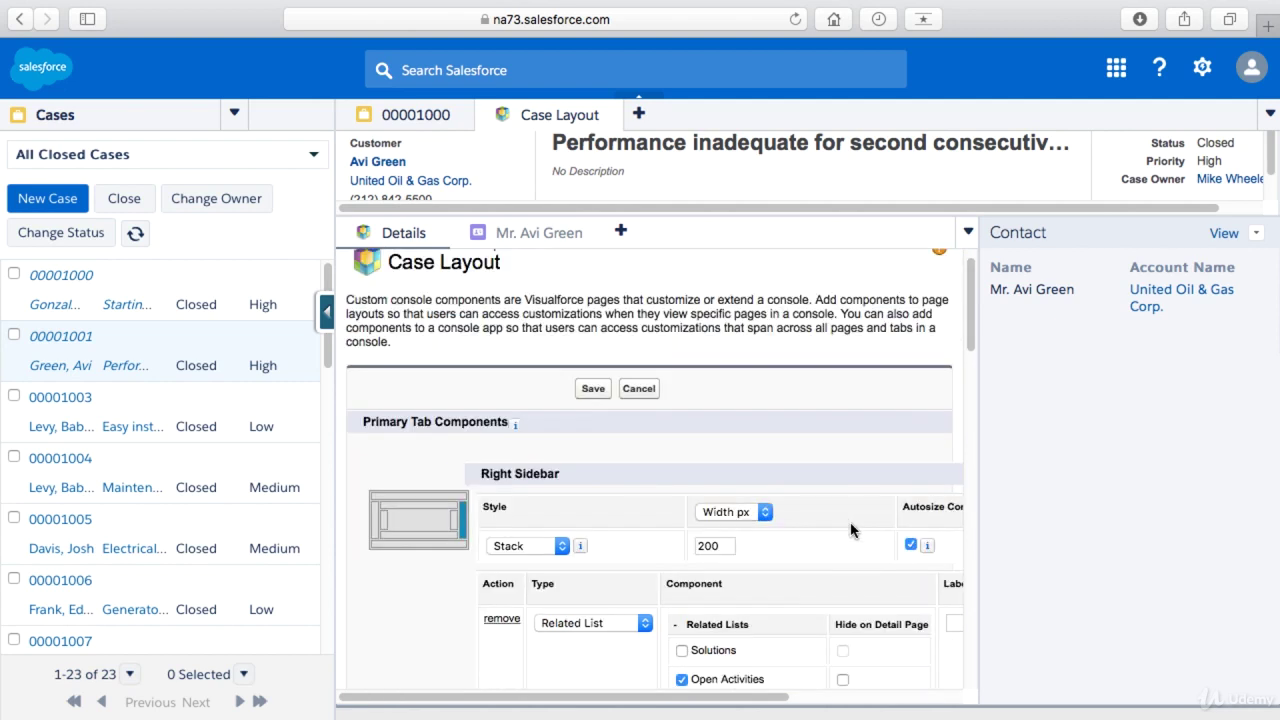
{"action": "left_click", "coordinate": [723, 548]}
{"action": "type", "text": "150"}
{"action": "left_click", "coordinate": [594, 389]}
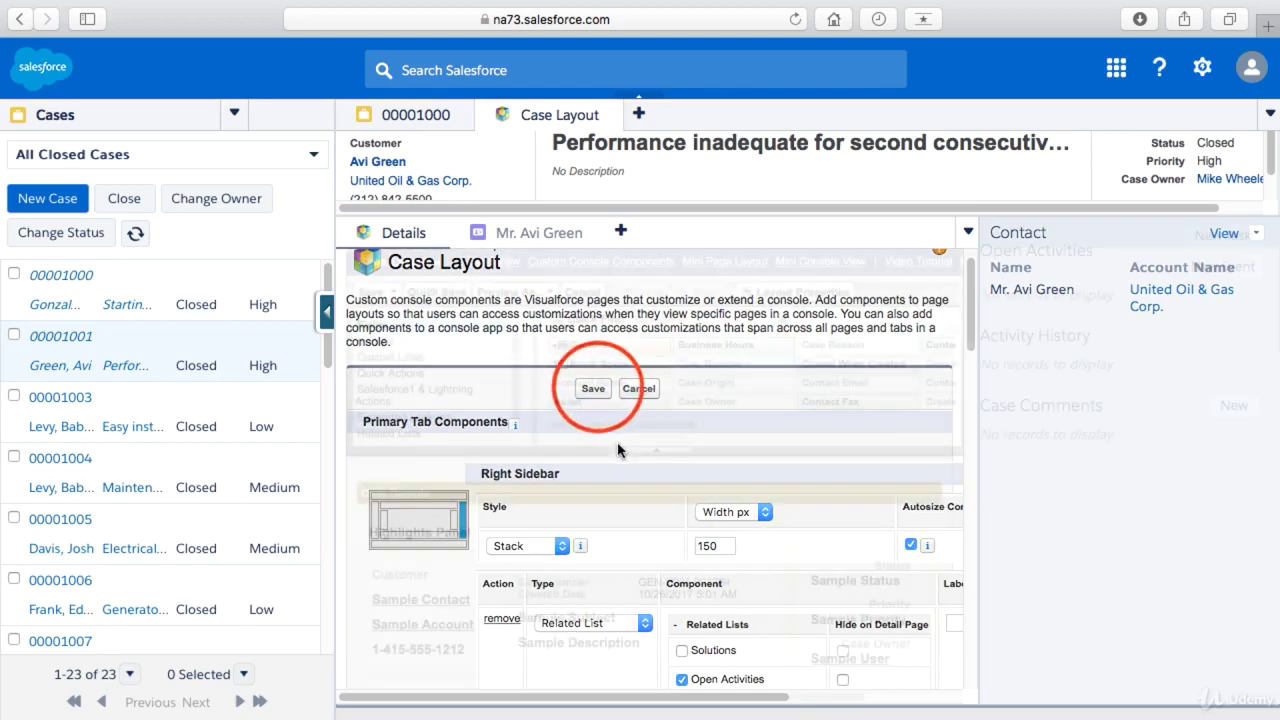
- Save the case layout, close the open contact and case tabs, and open case 00001009
{"action": "left_click", "coordinate": [372, 293]}
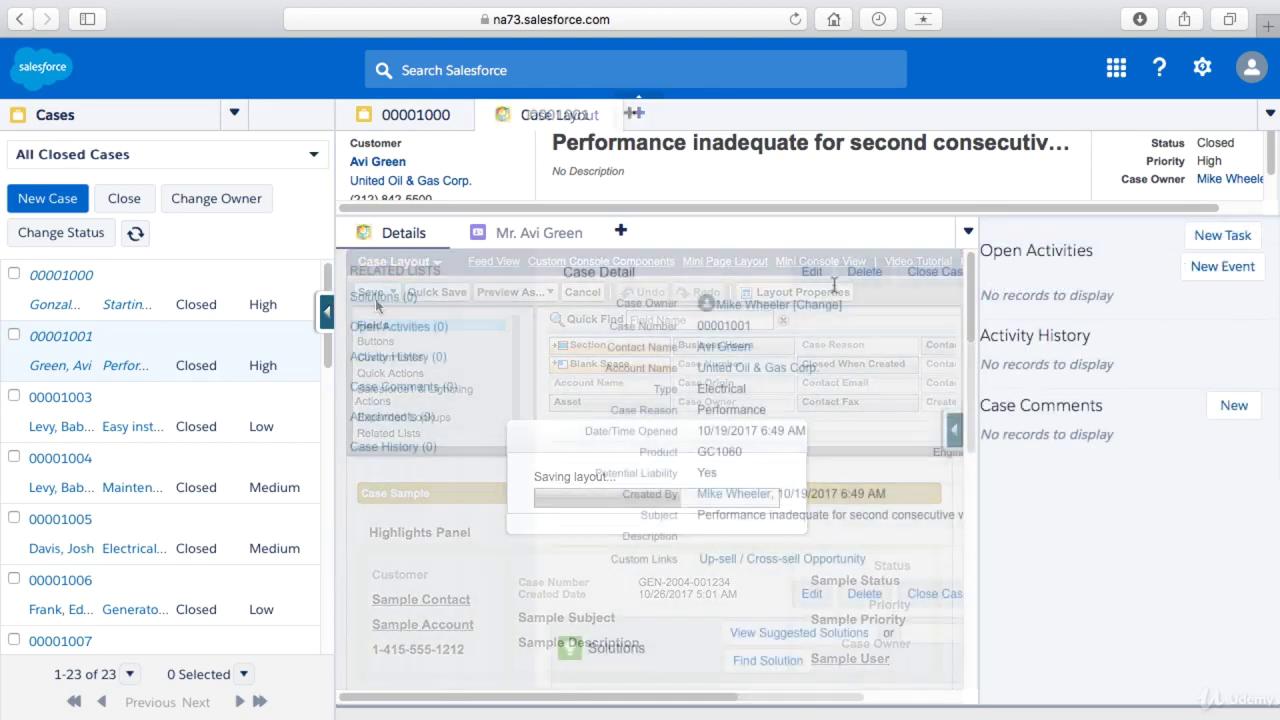
{"action": "left_click", "coordinate": [594, 233]}
{"action": "left_click", "coordinate": [598, 114]}
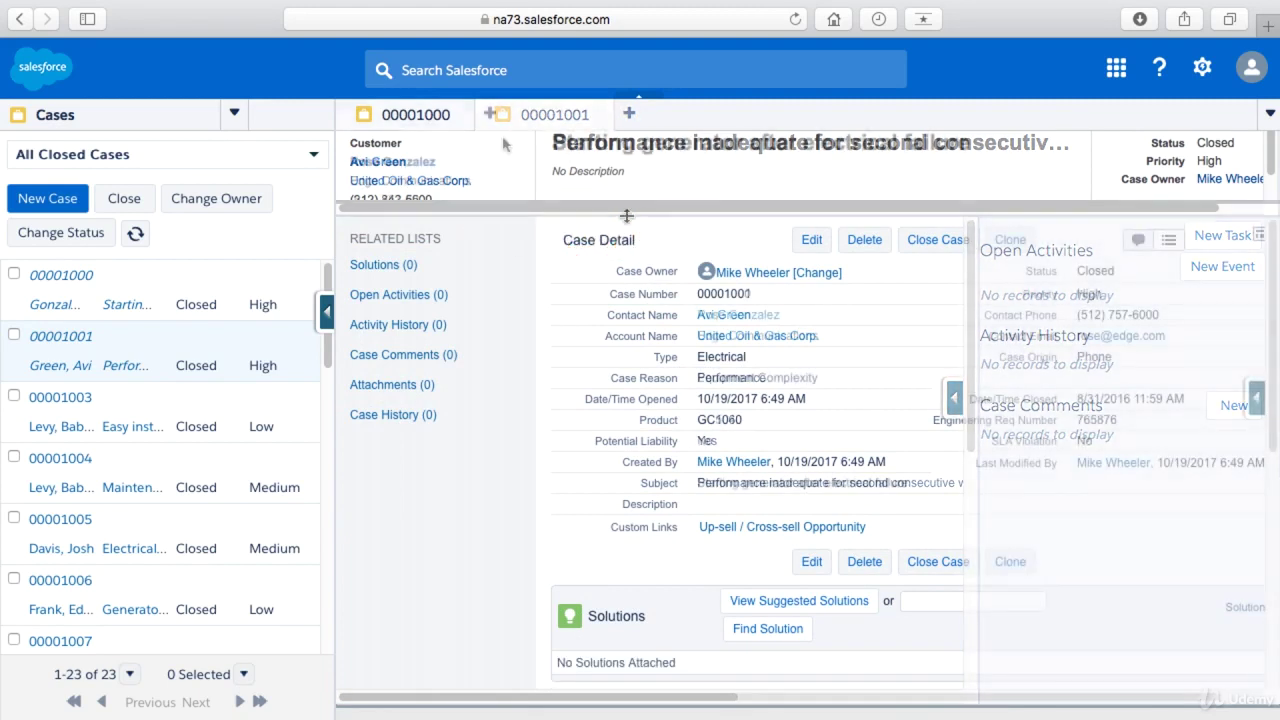
{"action": "left_click", "coordinate": [465, 114]}
{"action": "left_click", "coordinate": [148, 608]}
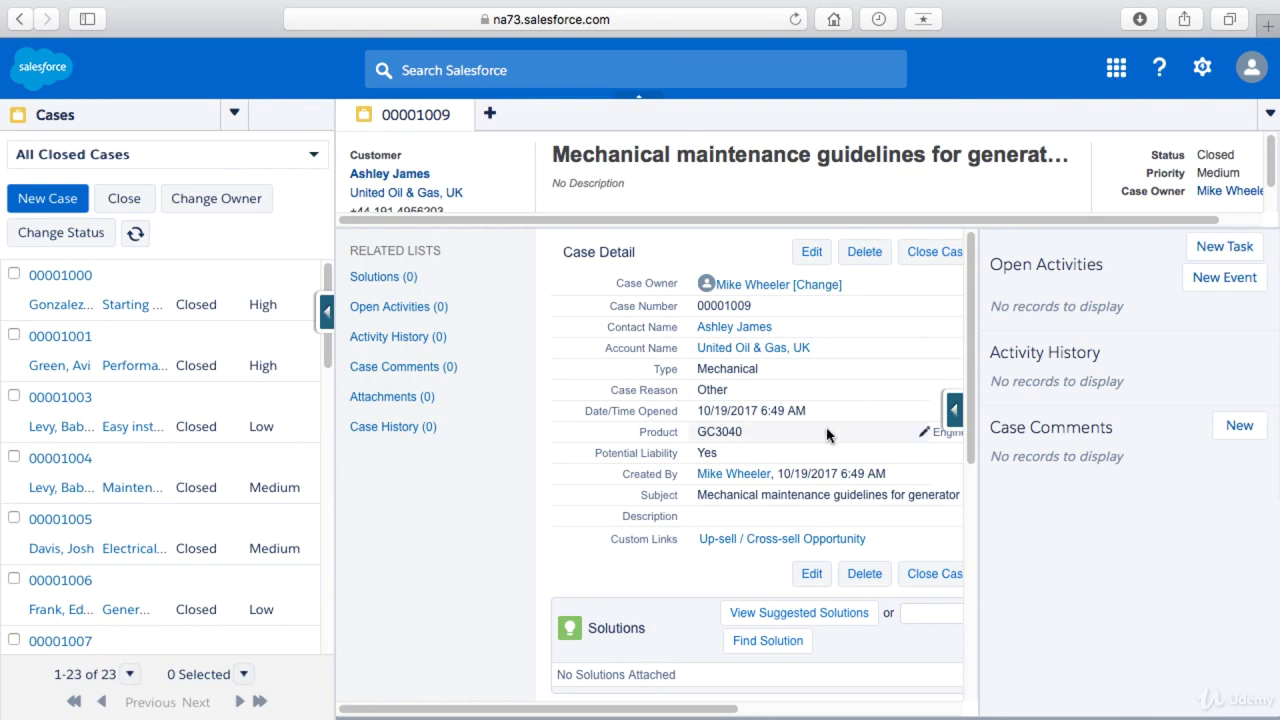
- Add the case comment 'this is a comment' from the sidebar, then reopen the Case Layout editor
{"action": "scroll", "coordinate": [815, 437], "scroll_direction": "down", "scroll_amount": 10}
{"action": "scroll", "coordinate": [815, 445], "scroll_direction": "up", "scroll_amount": 10}
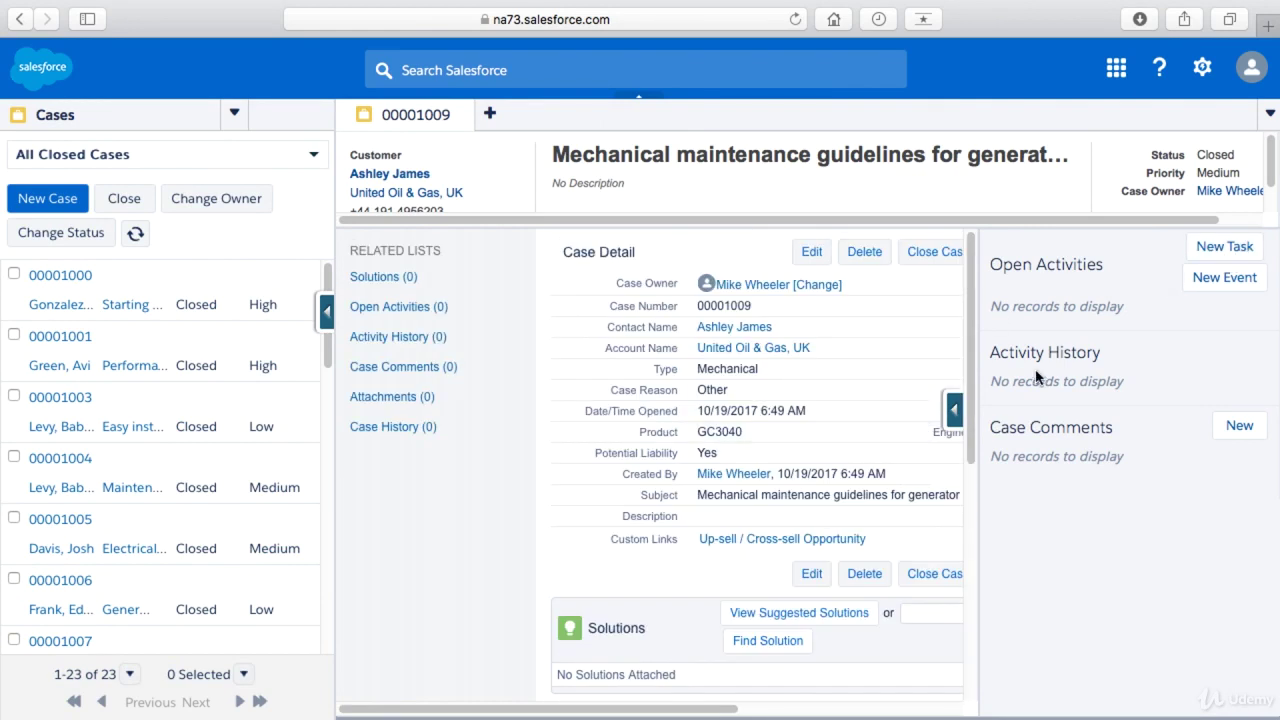
{"action": "left_click", "coordinate": [1239, 425]}
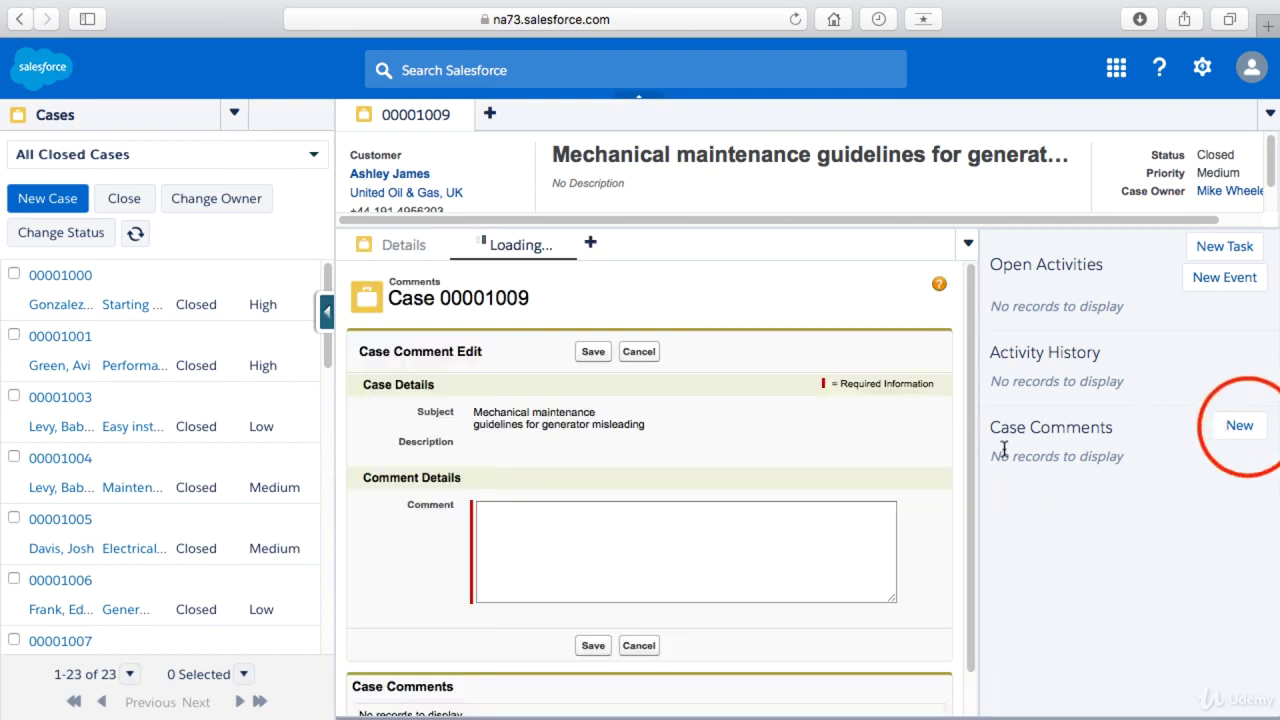
{"action": "type", "text": "this is a comment"}
{"action": "left_click", "coordinate": [593, 351]}
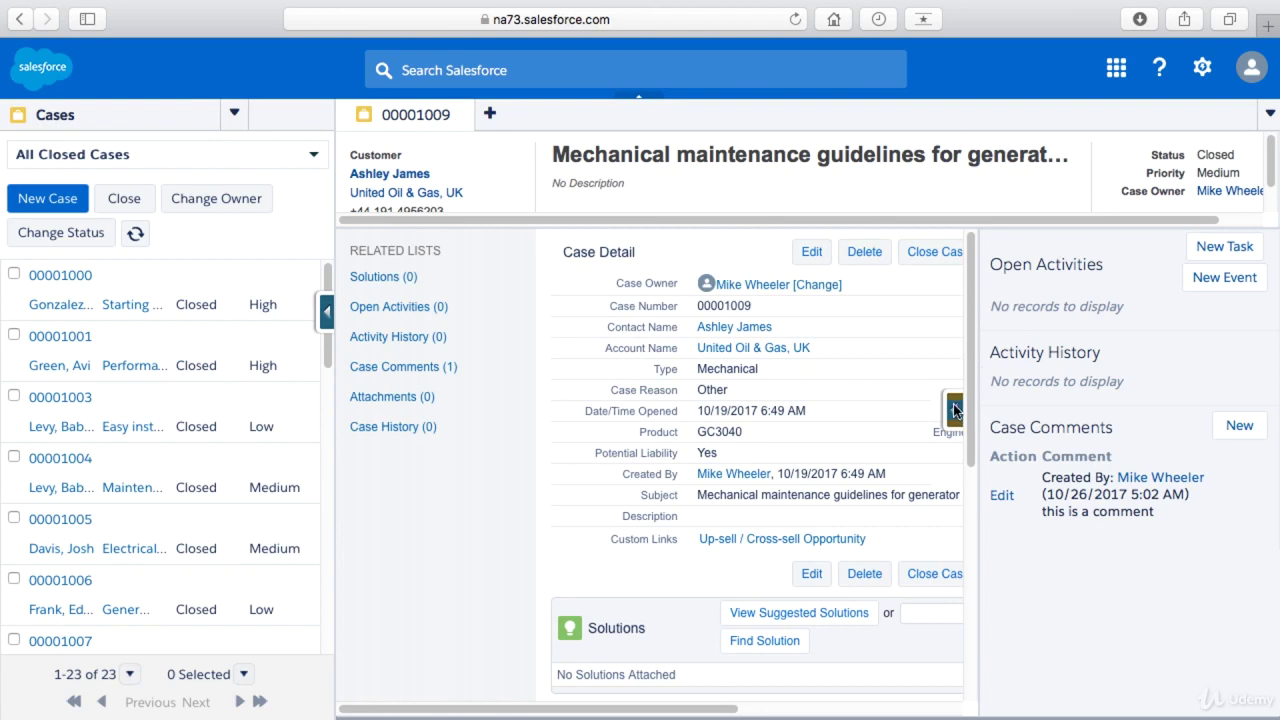
{"action": "left_click", "coordinate": [955, 410]}
{"action": "left_click", "coordinate": [798, 566]}
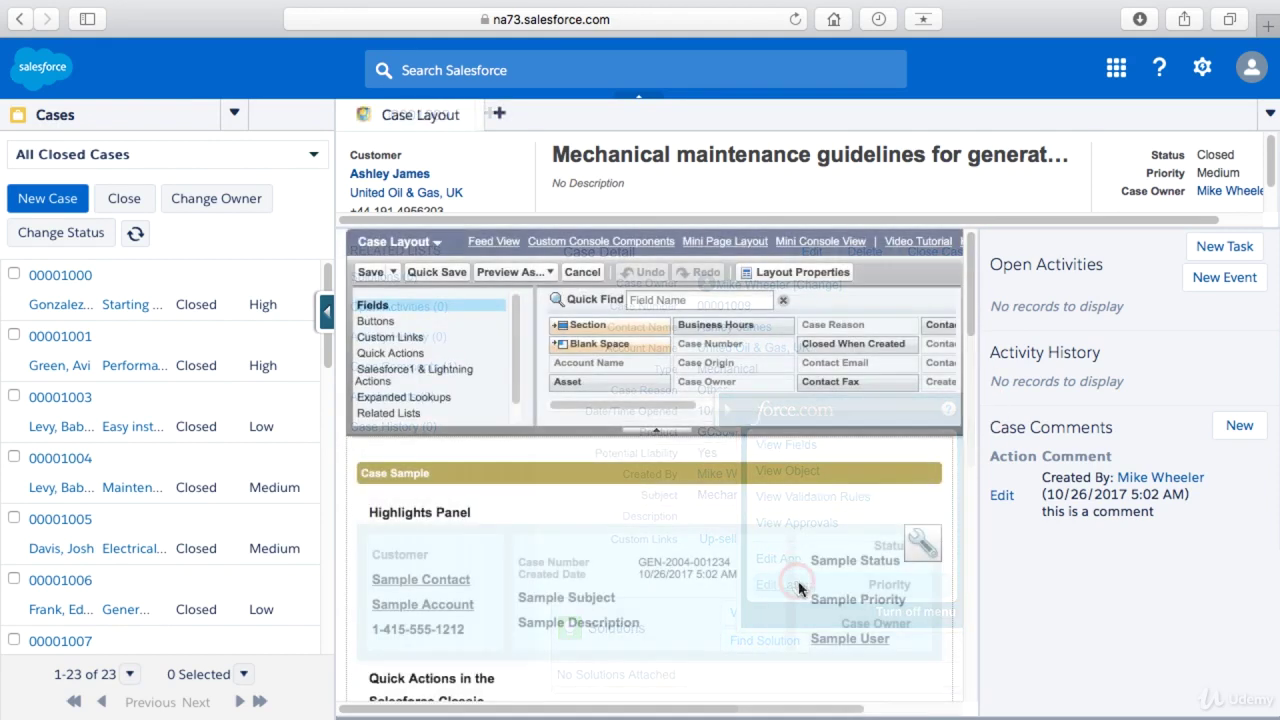
- Open Custom Console Components and scroll down to the Bottom Sidebar's Style dropdown
{"action": "left_click", "coordinate": [632, 242]}
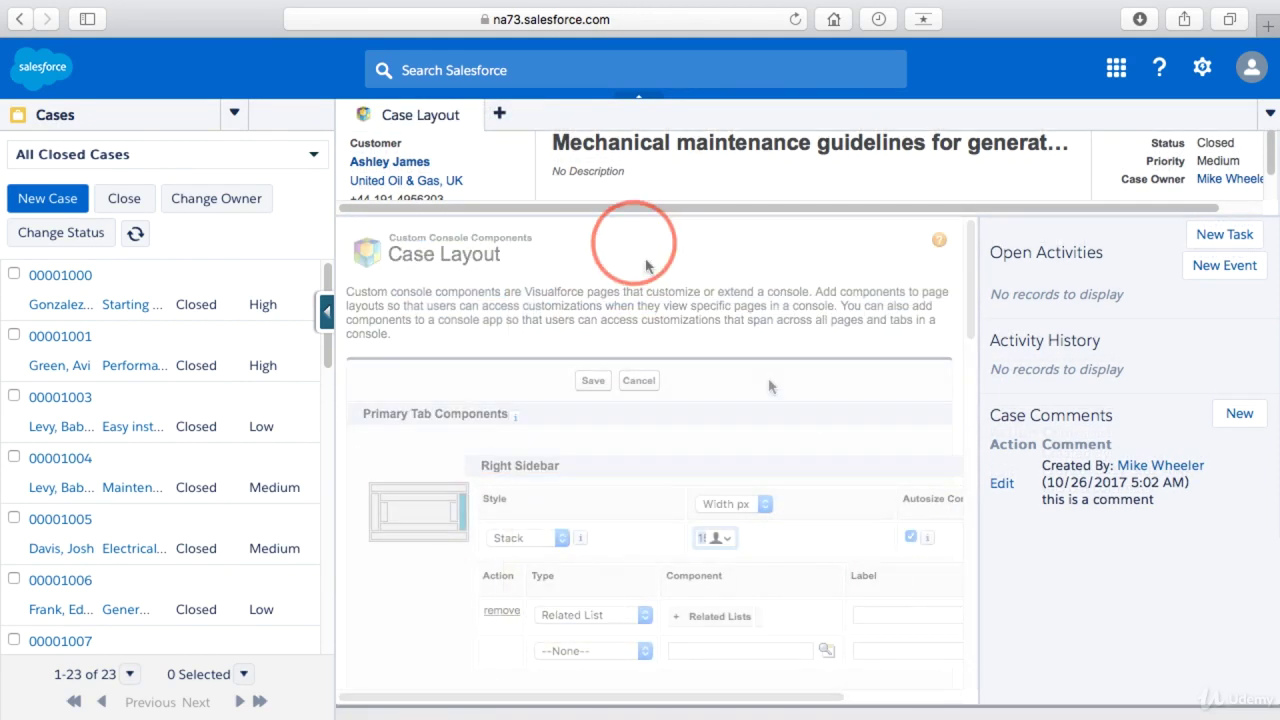
{"action": "scroll", "coordinate": [727, 470], "scroll_direction": "down", "scroll_amount": 2}
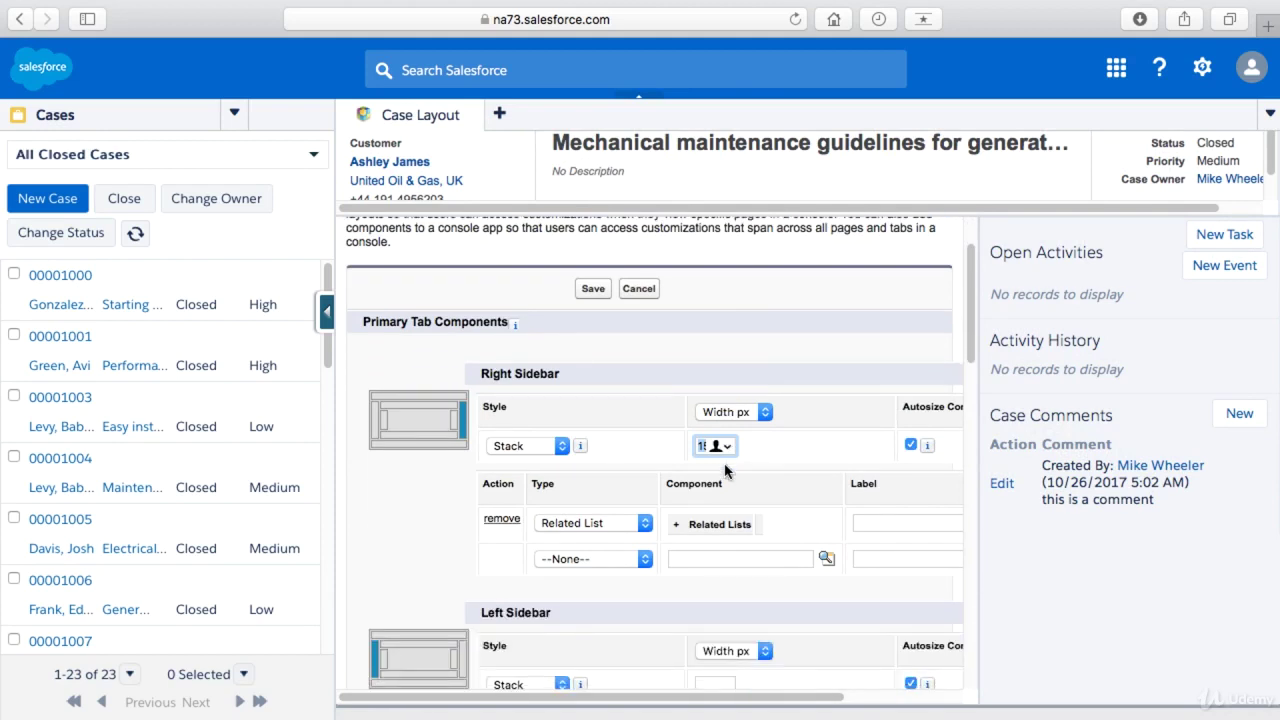
{"action": "scroll", "coordinate": [725, 470], "scroll_direction": "down", "scroll_amount": 3}
{"action": "scroll", "coordinate": [727, 470], "scroll_direction": "down", "scroll_amount": 2}
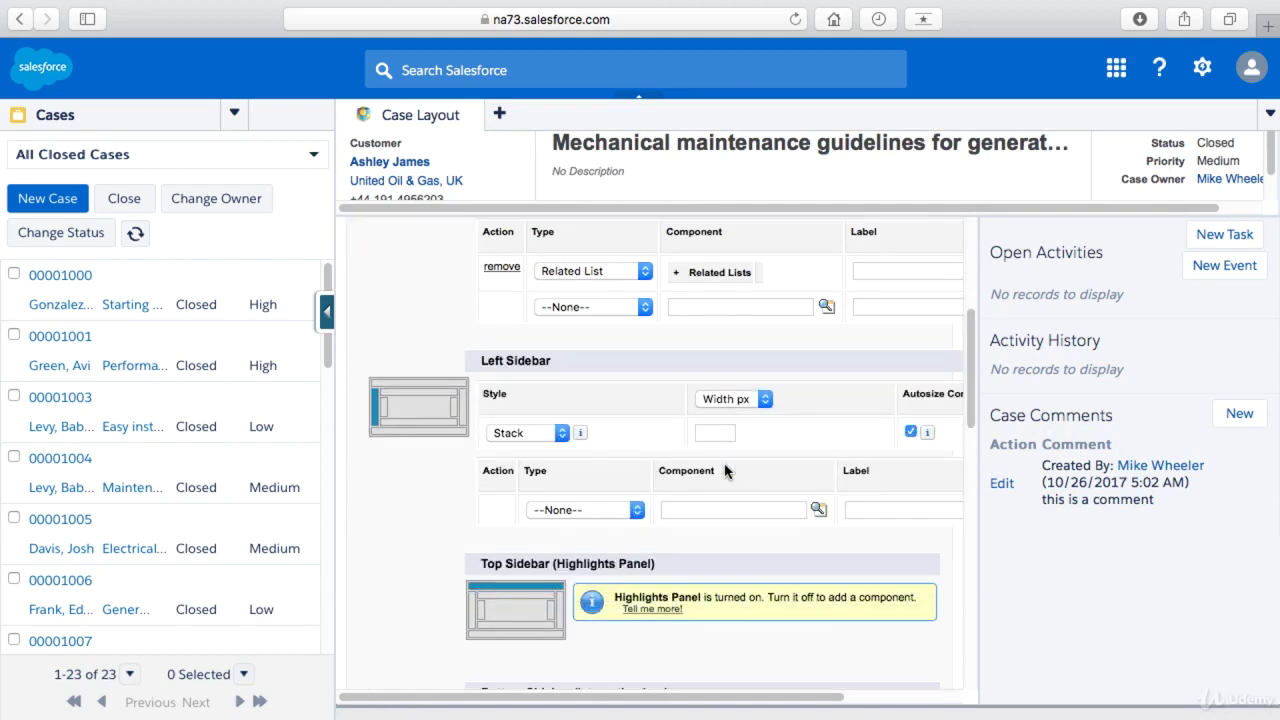
{"action": "scroll", "coordinate": [727, 470], "scroll_direction": "down", "scroll_amount": 3}
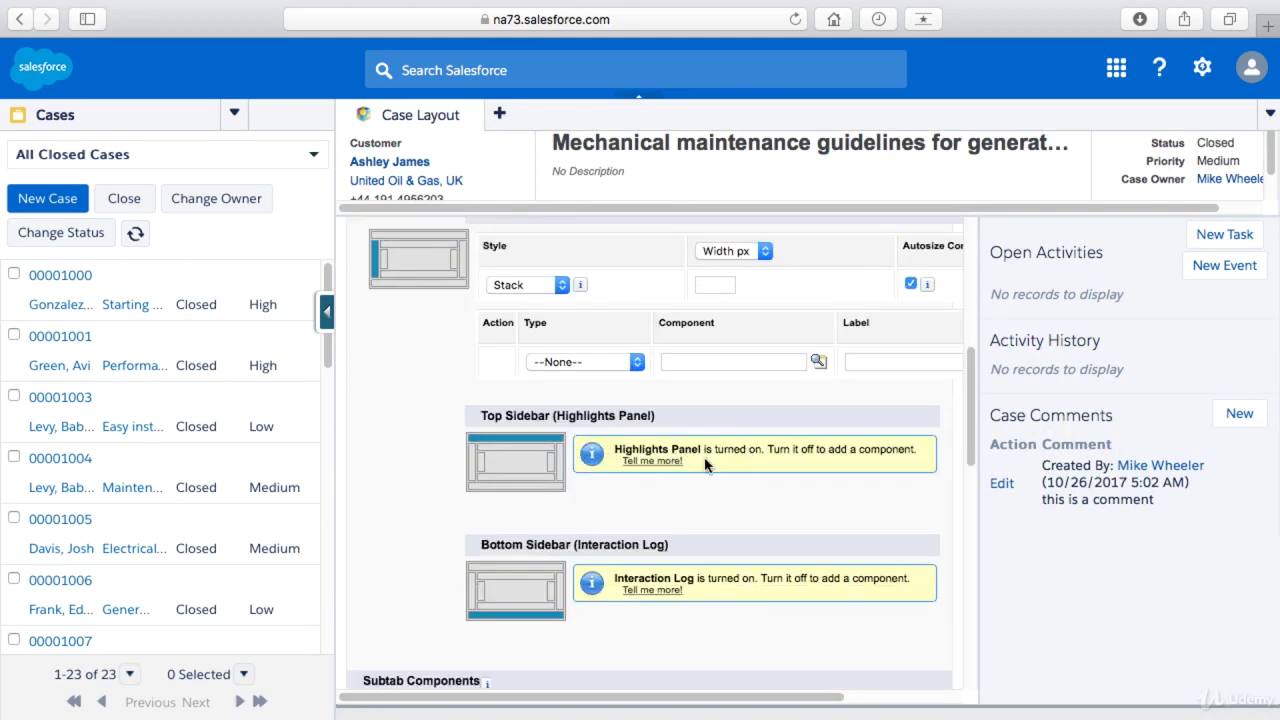
{"action": "scroll", "coordinate": [670, 451], "scroll_direction": "down", "scroll_amount": 1}
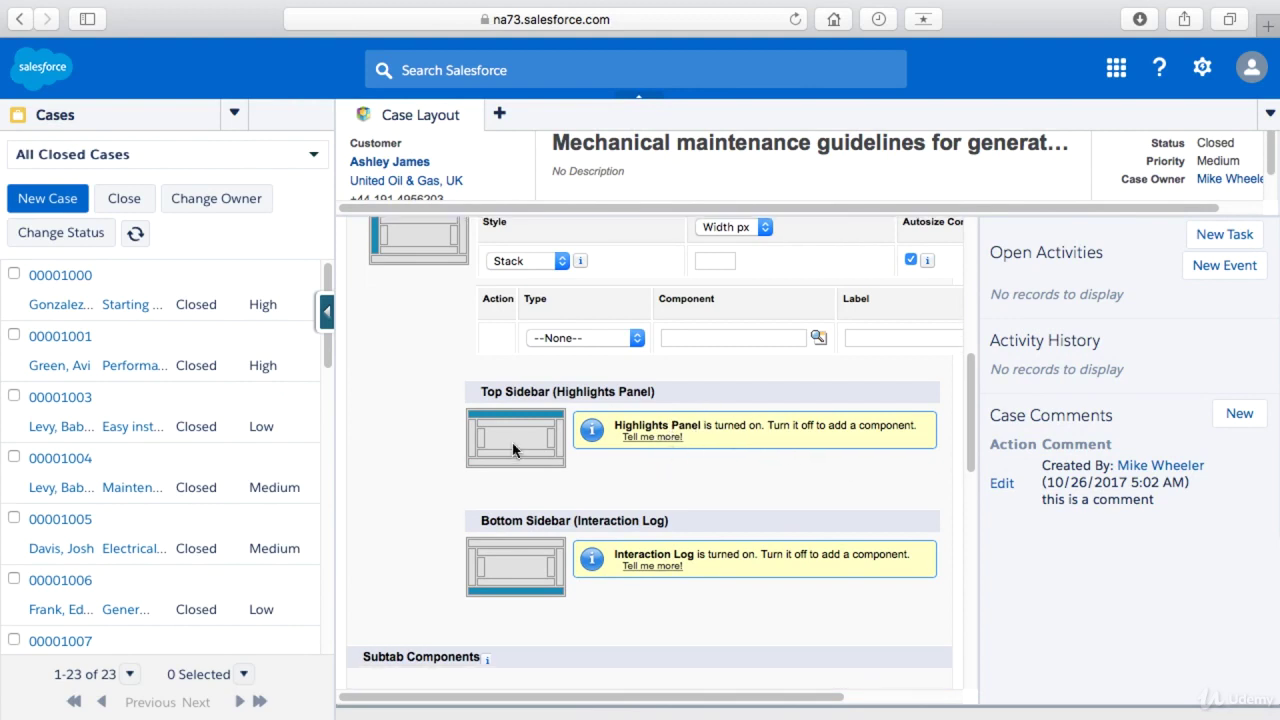
{"action": "scroll", "coordinate": [528, 430], "scroll_direction": "down", "scroll_amount": 3}
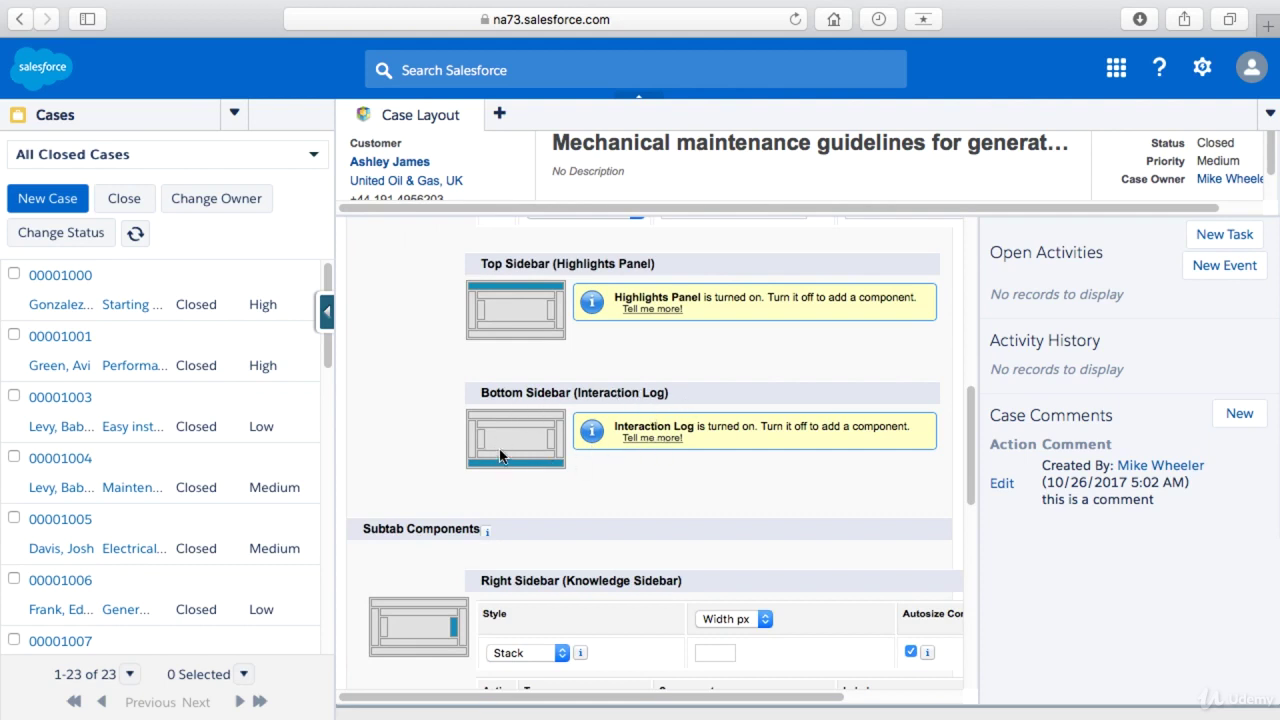
{"action": "scroll", "coordinate": [500, 456], "scroll_direction": "down", "scroll_amount": 3}
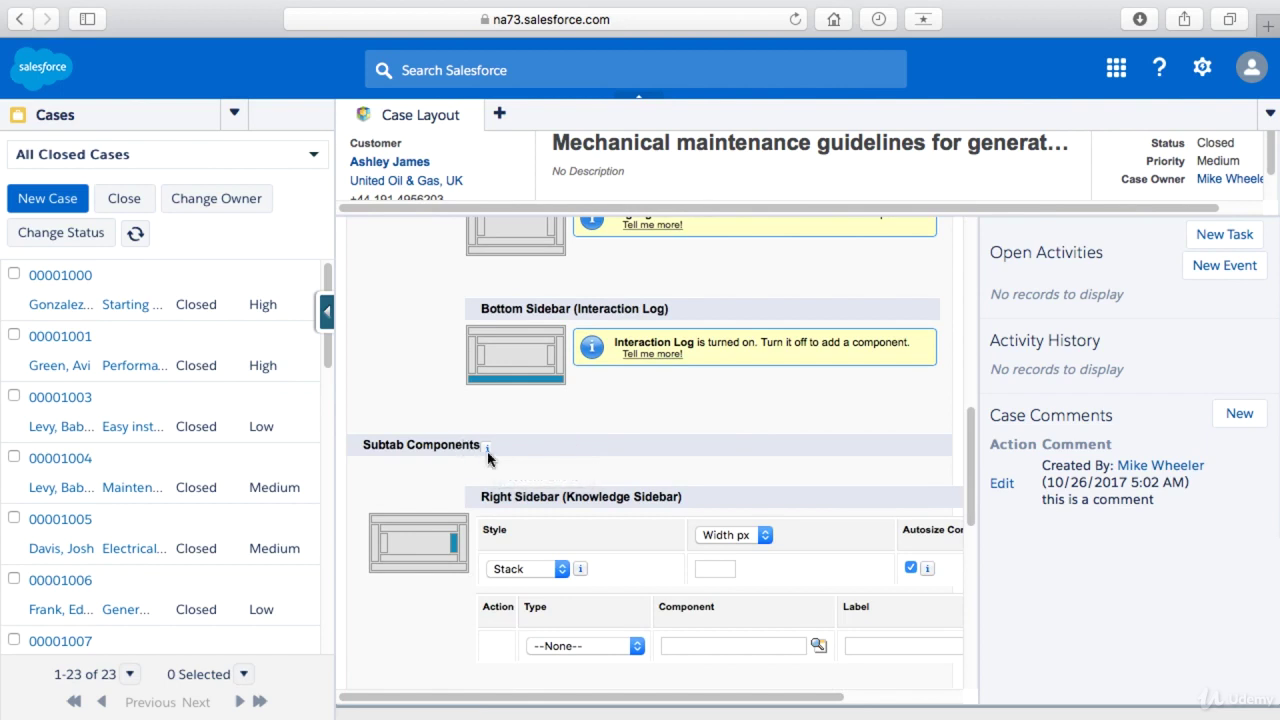
{"action": "left_click", "coordinate": [455, 548]}
{"action": "scroll", "coordinate": [408, 525], "scroll_direction": "down", "scroll_amount": 10}
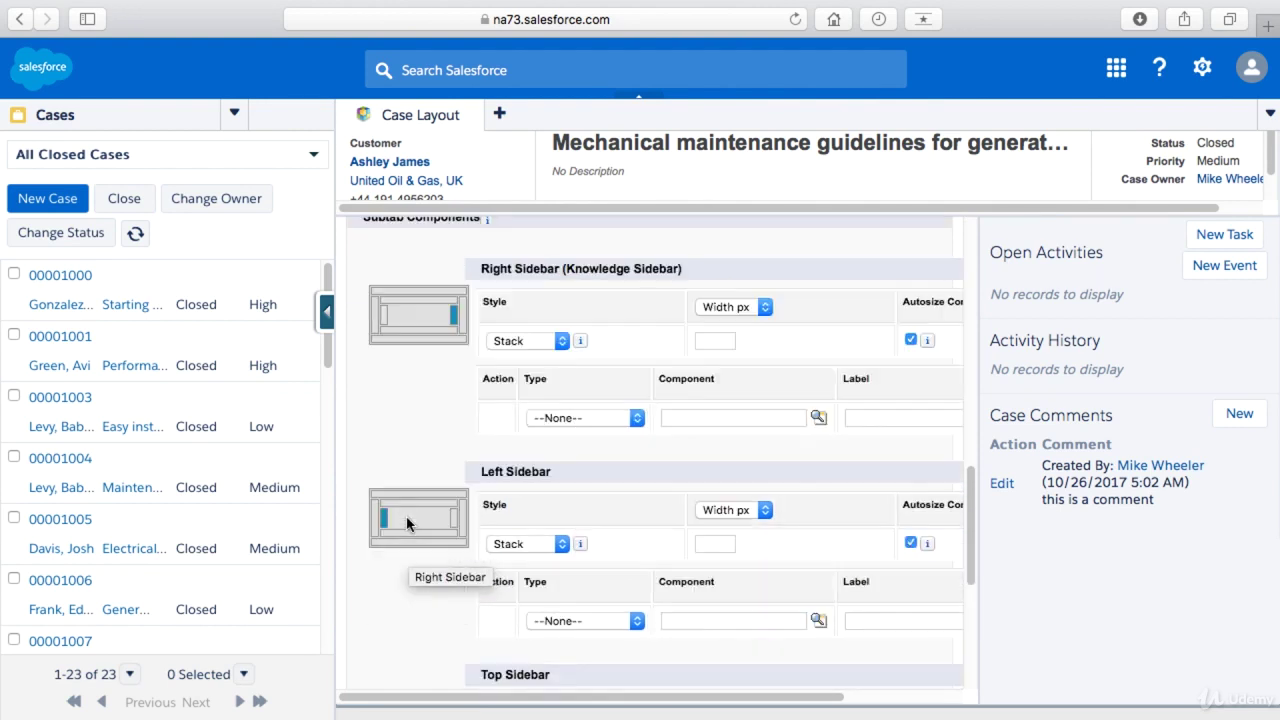
{"action": "scroll", "coordinate": [416, 519], "scroll_direction": "down", "scroll_amount": 2}
{"action": "scroll", "coordinate": [425, 519], "scroll_direction": "down", "scroll_amount": 4}
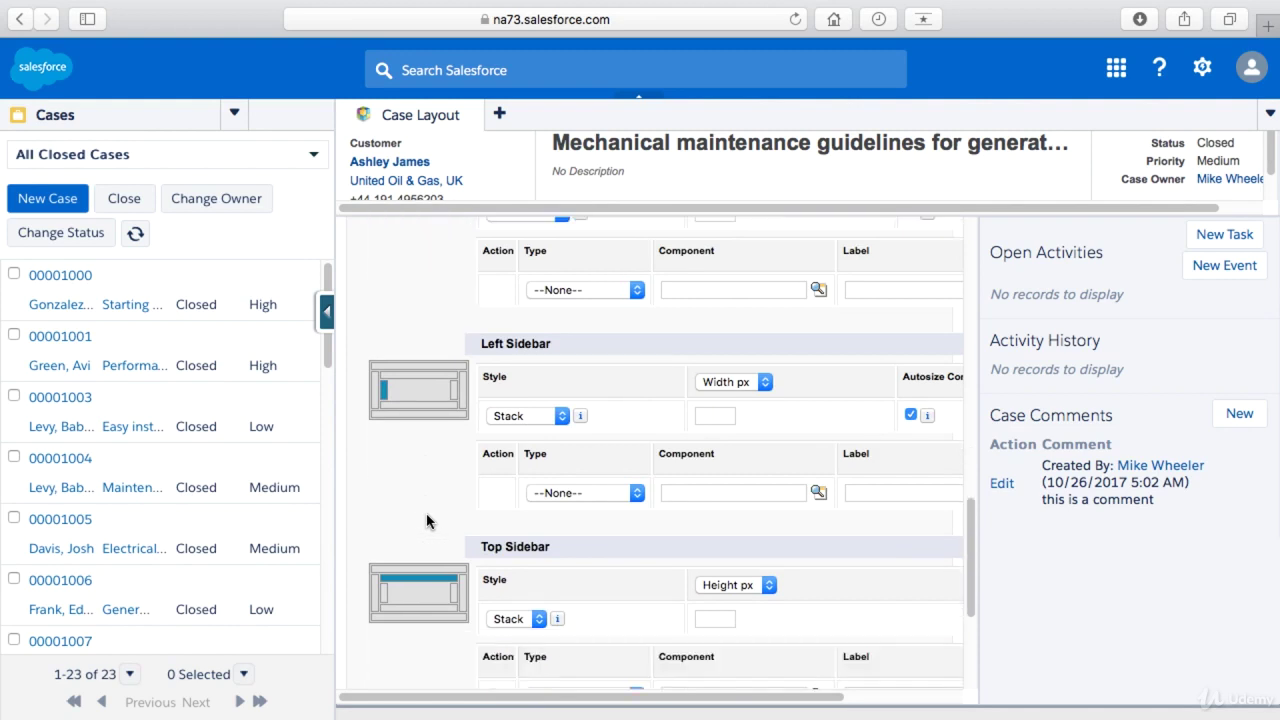
{"action": "scroll", "coordinate": [425, 500], "scroll_direction": "down", "scroll_amount": 4}
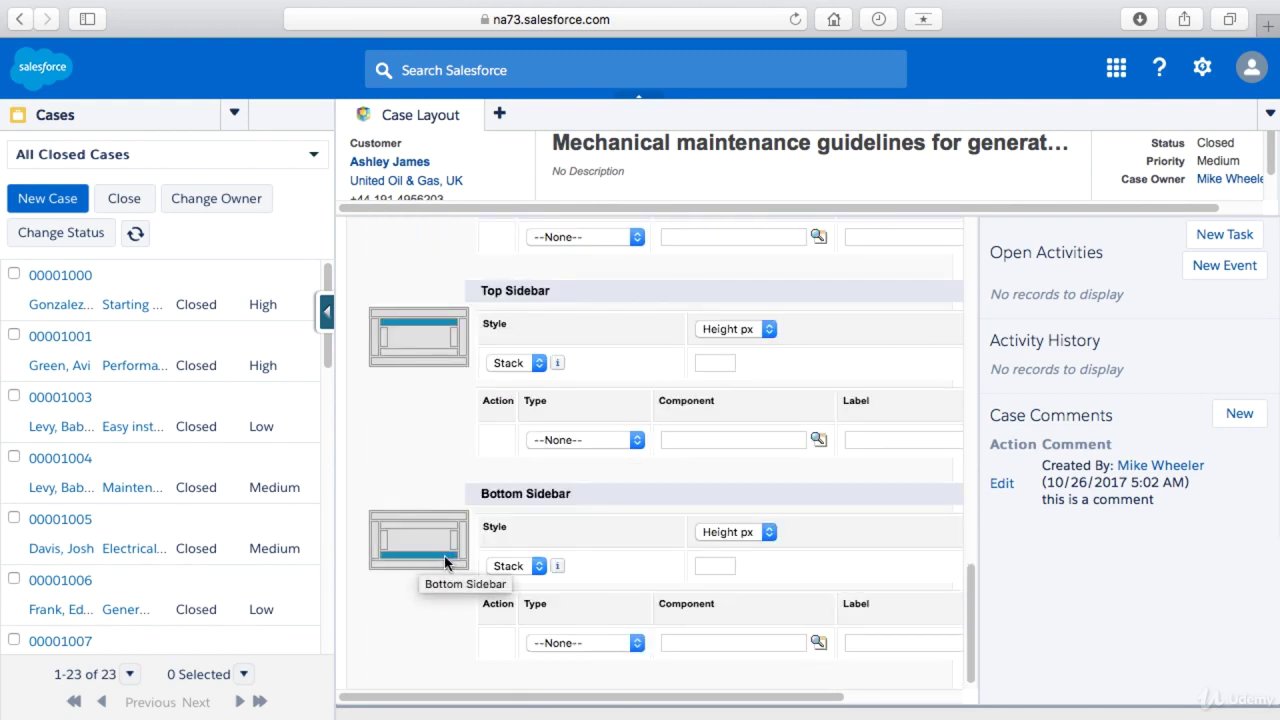
{"action": "left_click", "coordinate": [537, 566]}
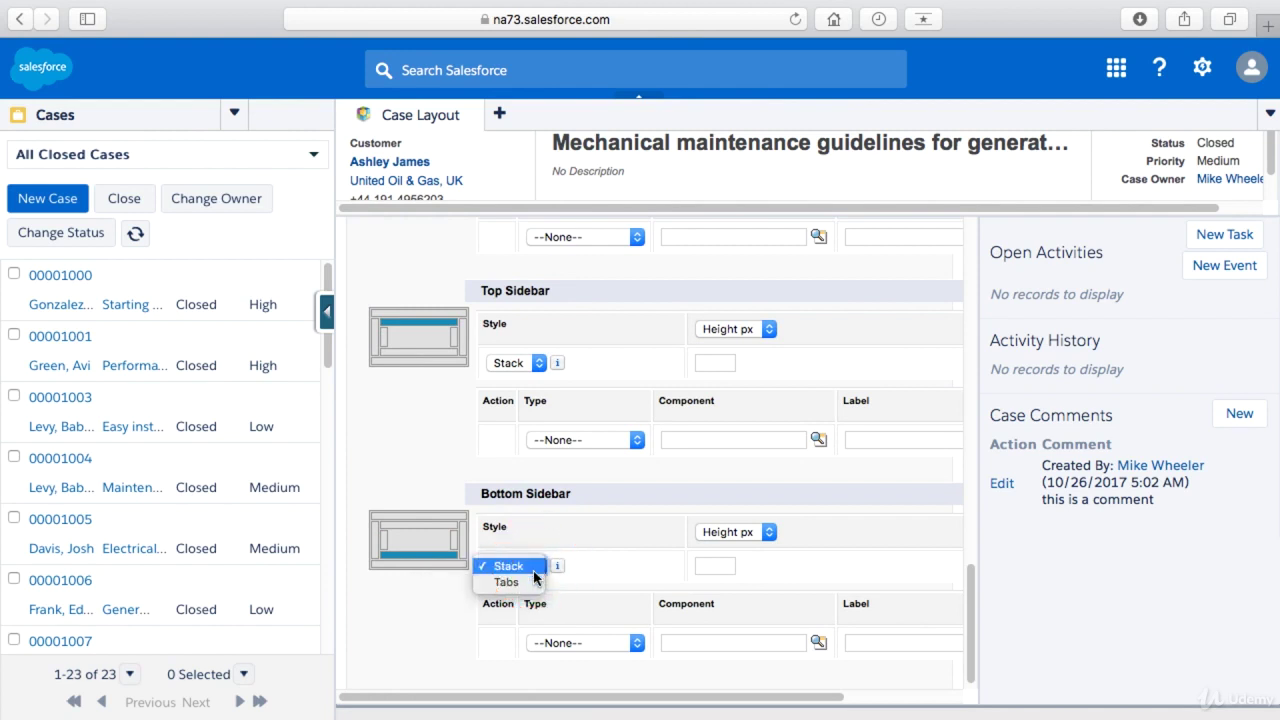
- Set the bottom sidebar to Tabs style with a Lookup on Contact Name creating a New Contact
{"action": "left_click", "coordinate": [530, 582]}
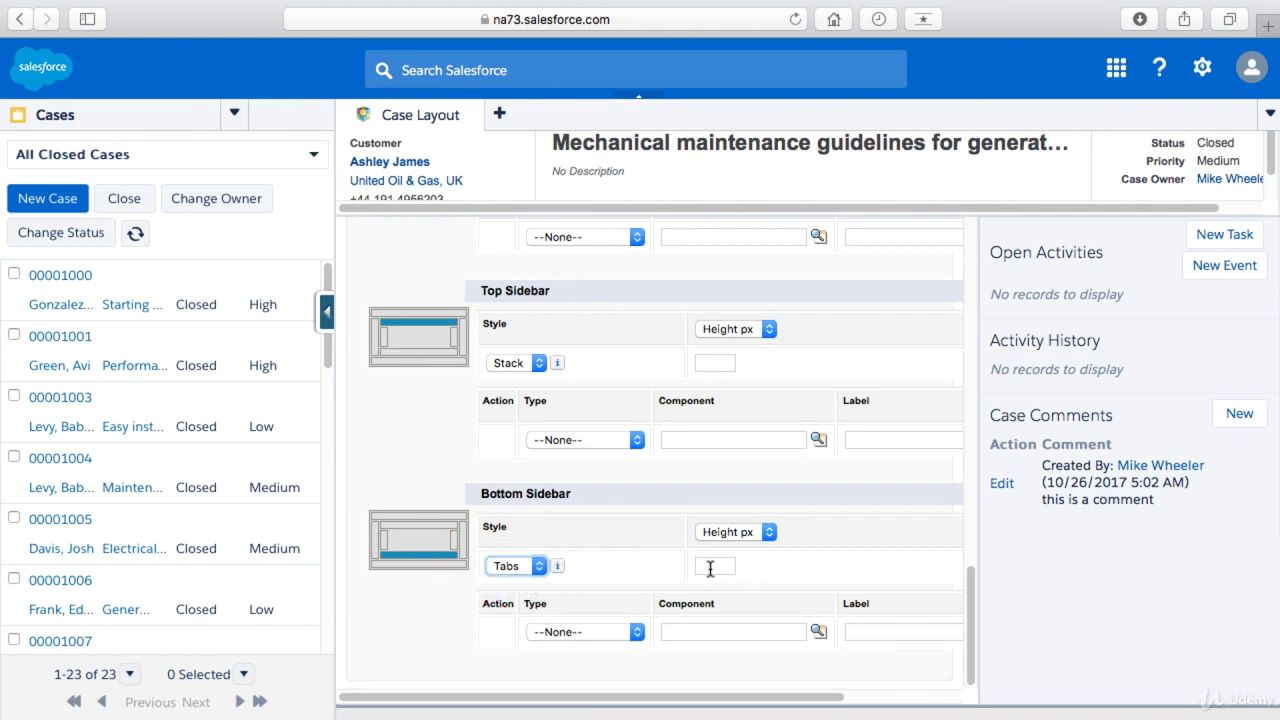
{"action": "left_click", "coordinate": [632, 634]}
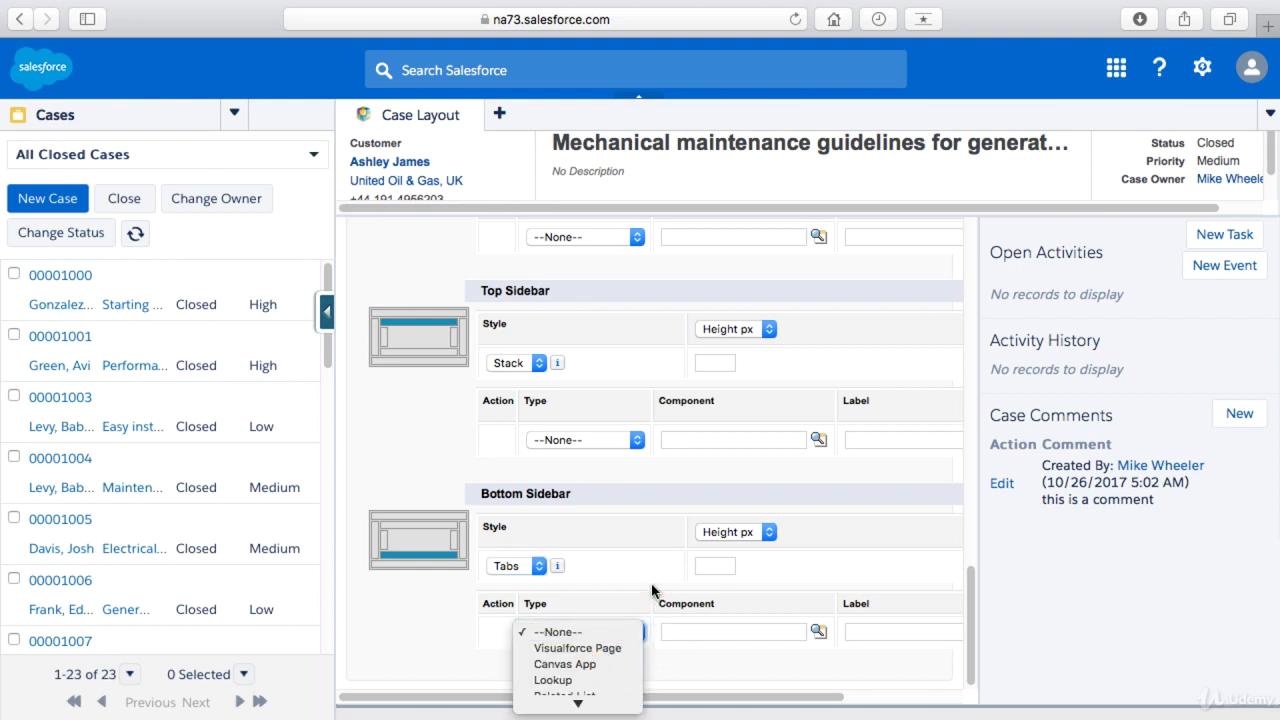
{"action": "left_click", "coordinate": [972, 655]}
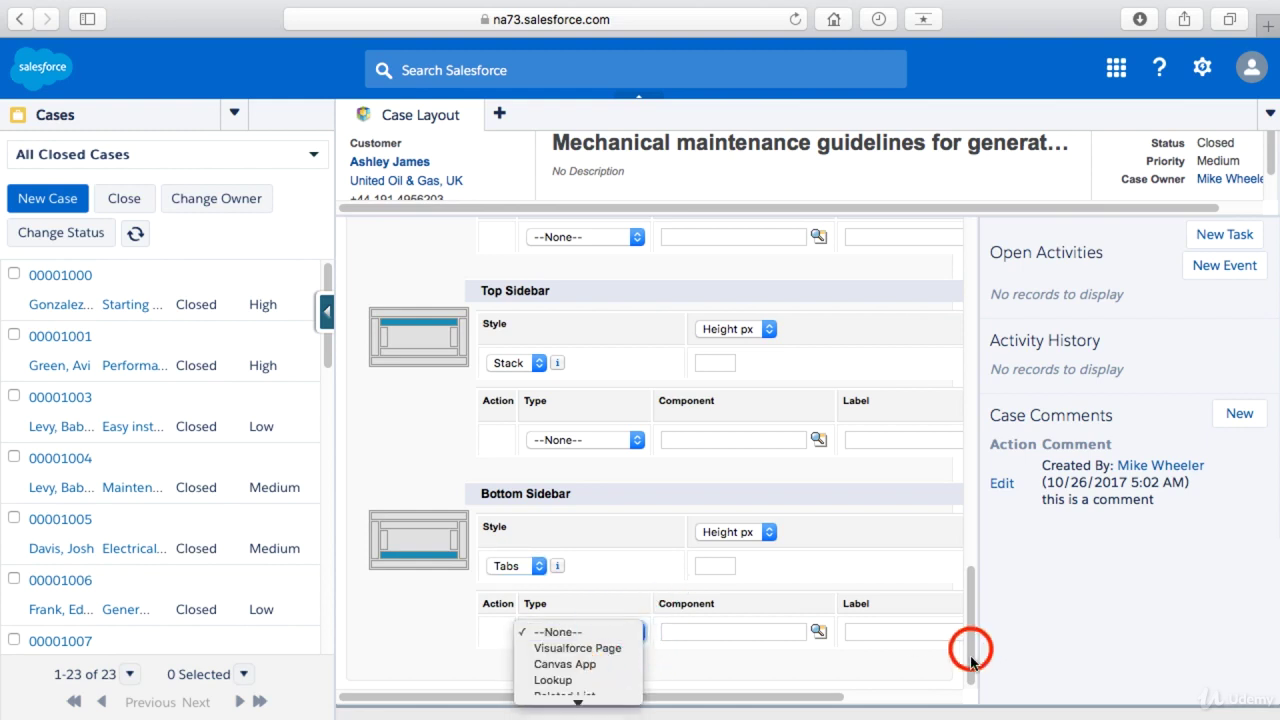
{"action": "left_click", "coordinate": [610, 632]}
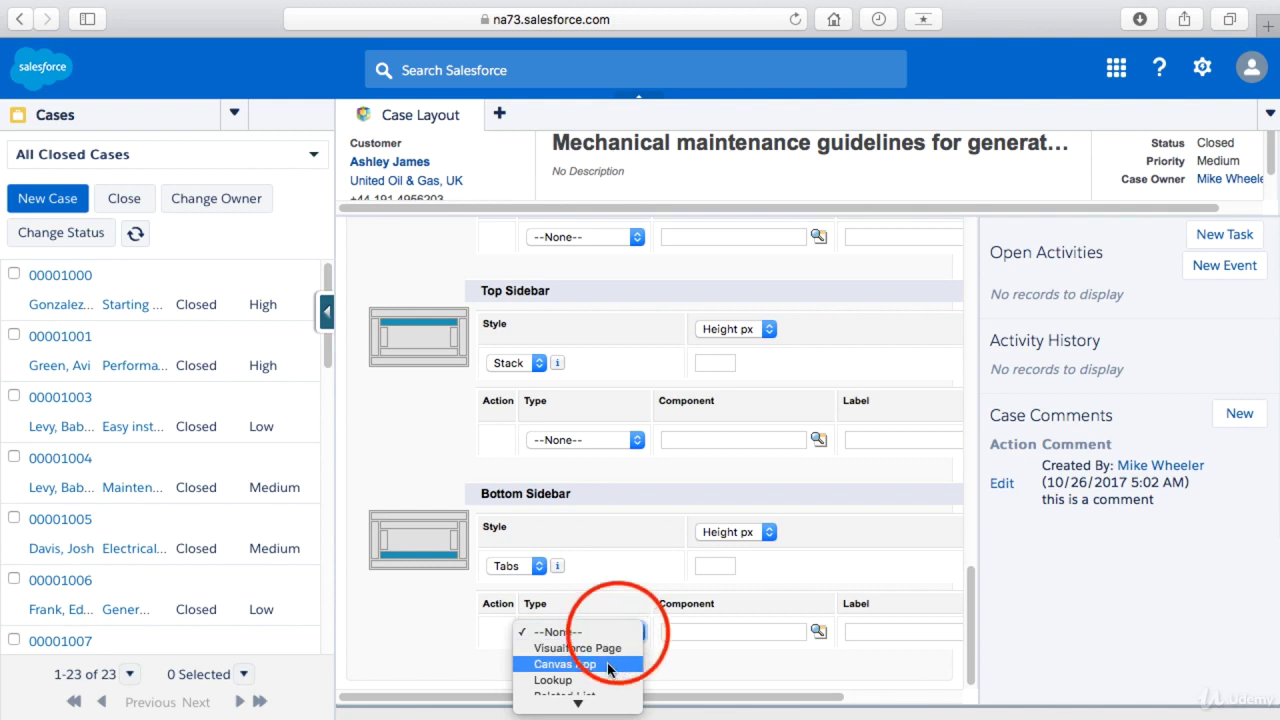
{"action": "left_click", "coordinate": [592, 677]}
{"action": "left_click", "coordinate": [829, 638]}
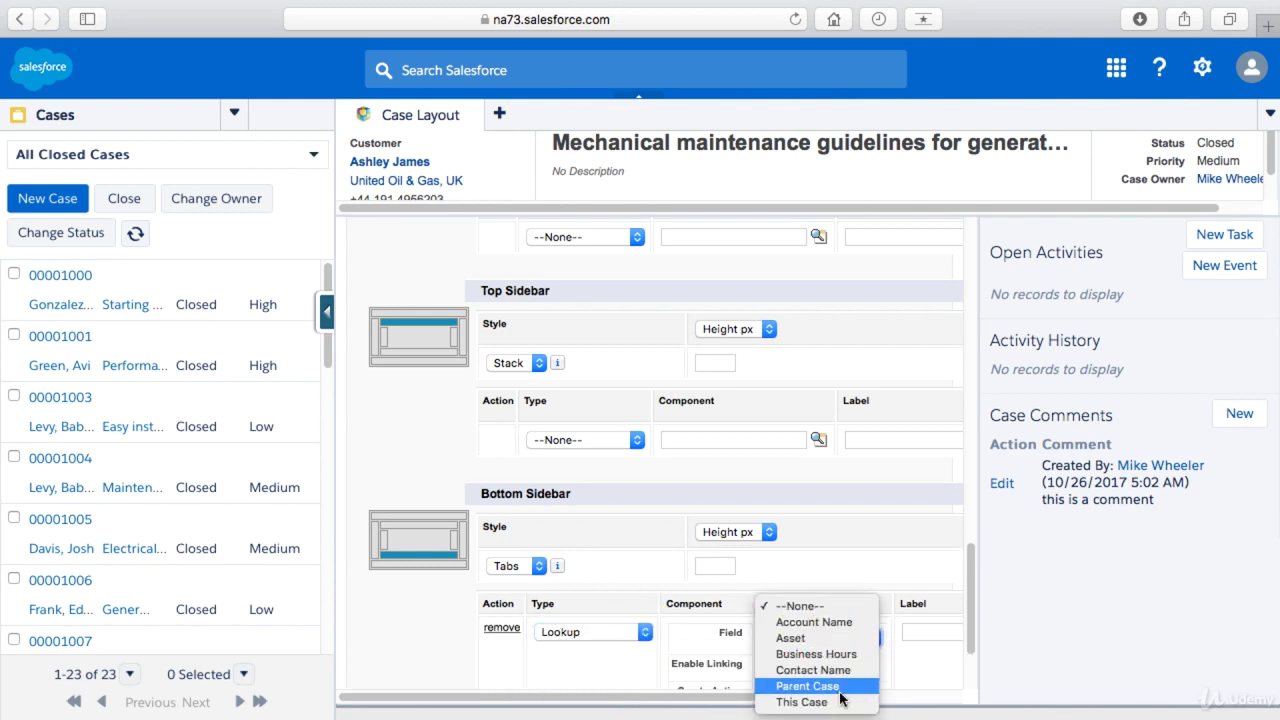
{"action": "left_click", "coordinate": [860, 670]}
{"action": "left_click", "coordinate": [968, 640]}
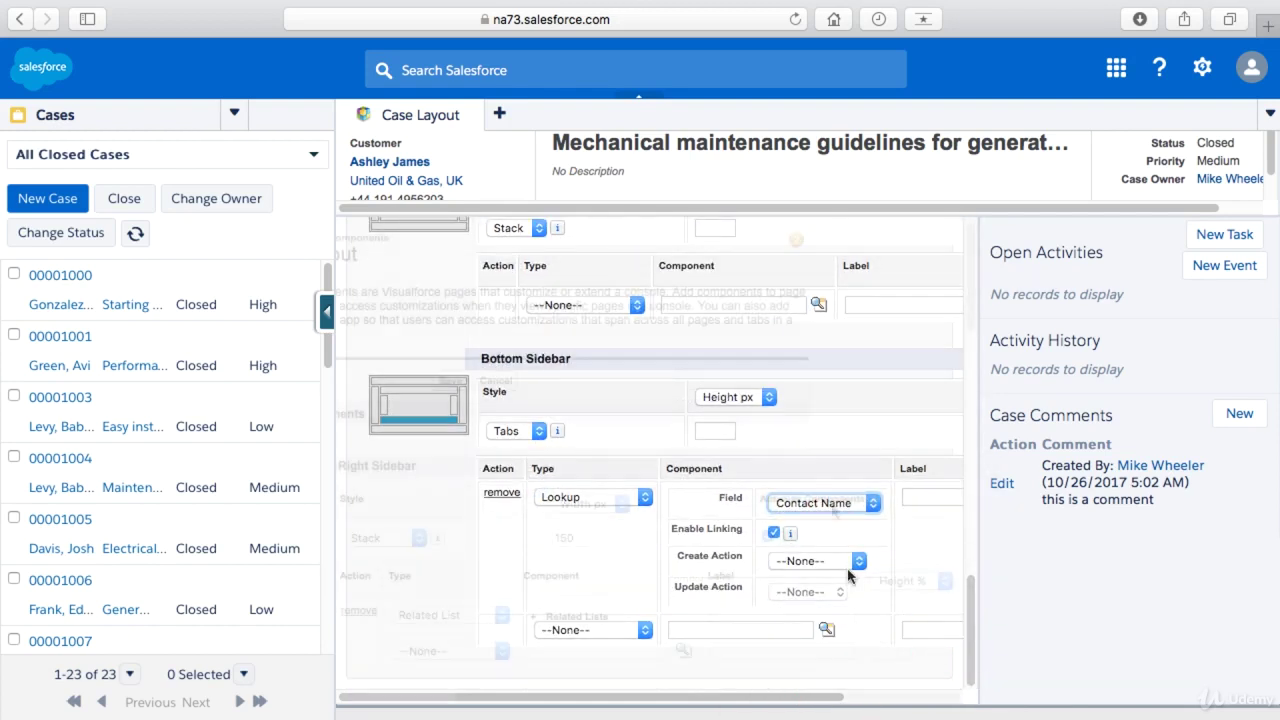
{"action": "left_click", "coordinate": [852, 565]}
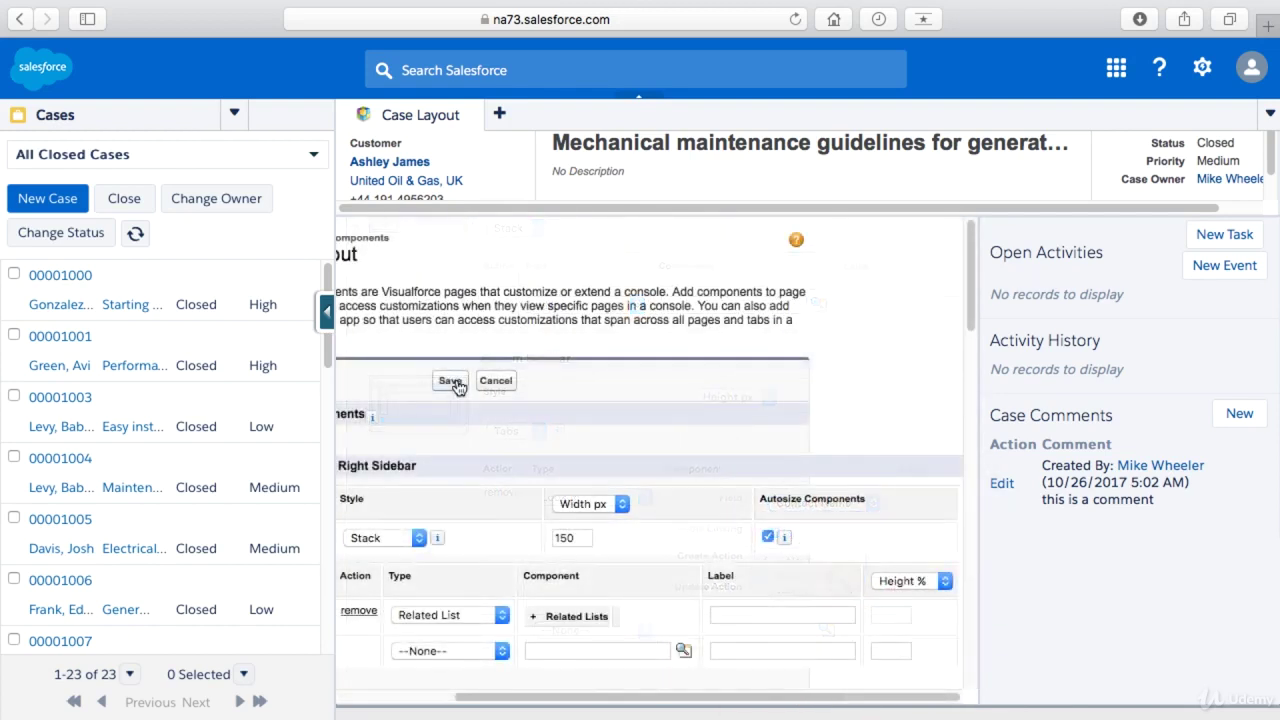
{"action": "left_click_drag", "start_coordinate": [594, 693], "coordinate": [428, 686]}
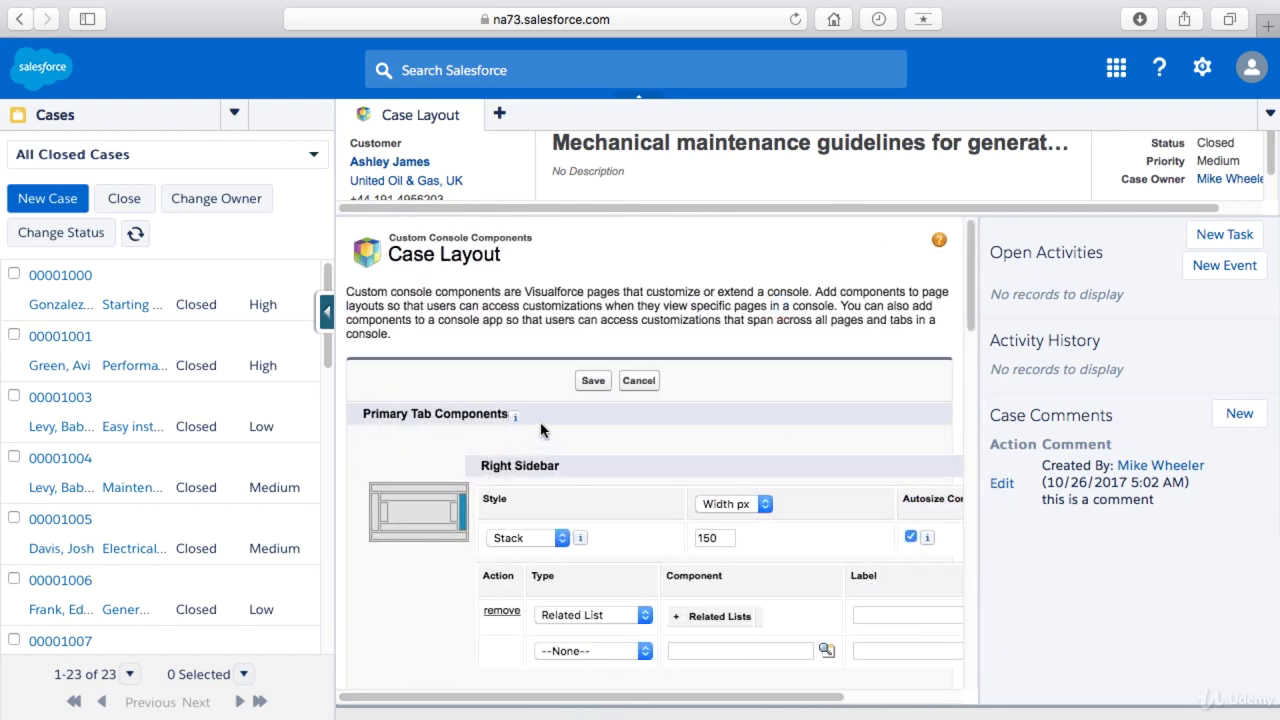
{"action": "left_click", "coordinate": [593, 380]}
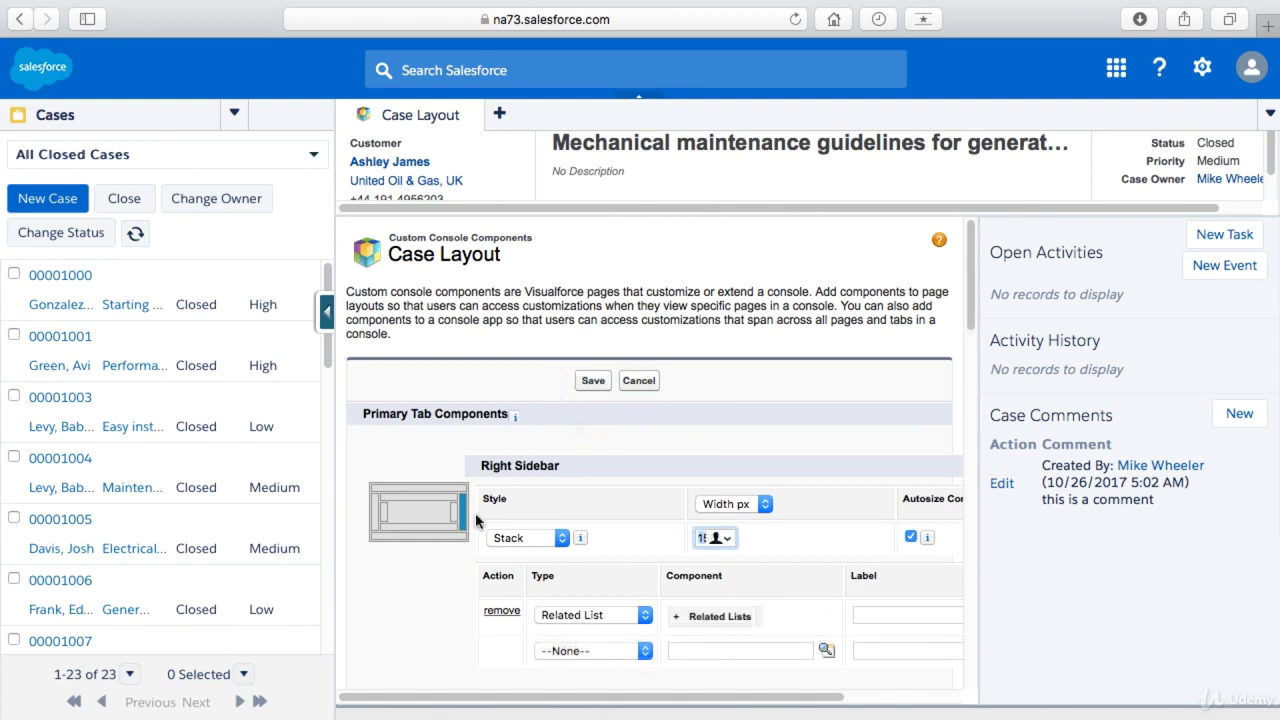
{"action": "scroll", "coordinate": [476, 521], "scroll_direction": "down", "scroll_amount": 5}
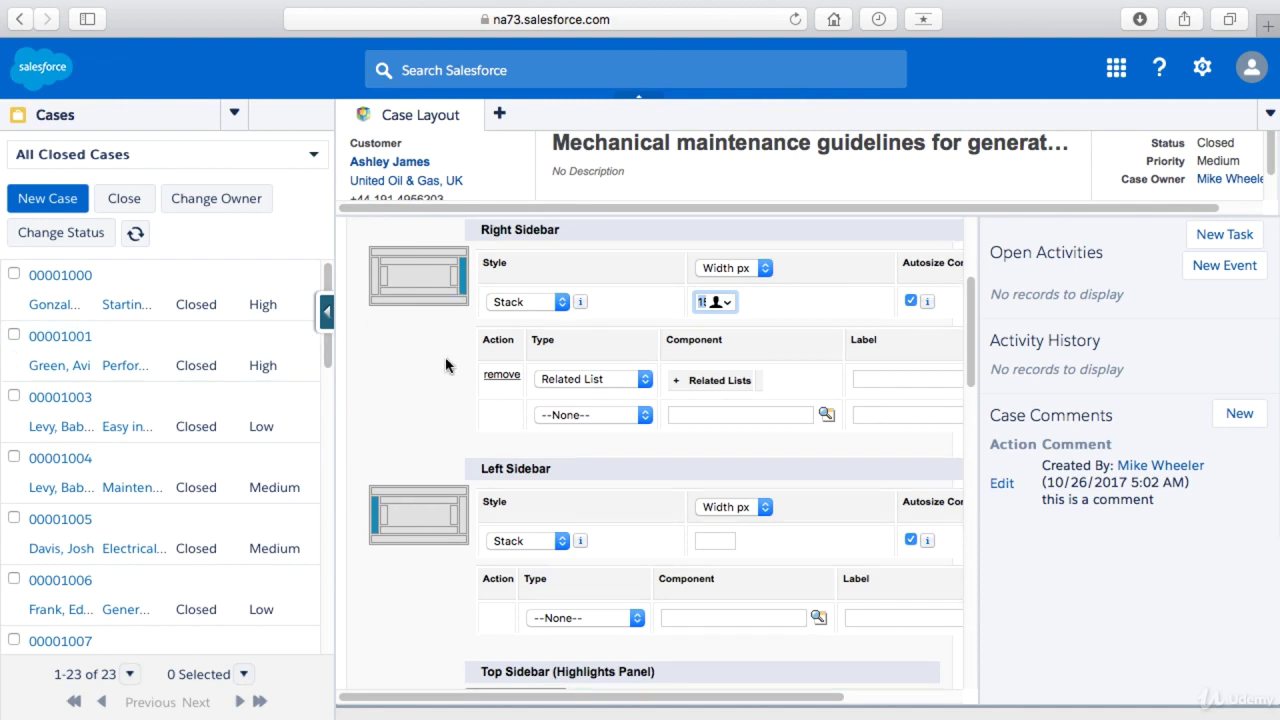
{"action": "scroll", "coordinate": [455, 375], "scroll_direction": "up", "scroll_amount": 5}
- Fill in the required bottom sidebar height, save the components and page layout, and close case 00001009
{"action": "left_click", "coordinate": [593, 381]}
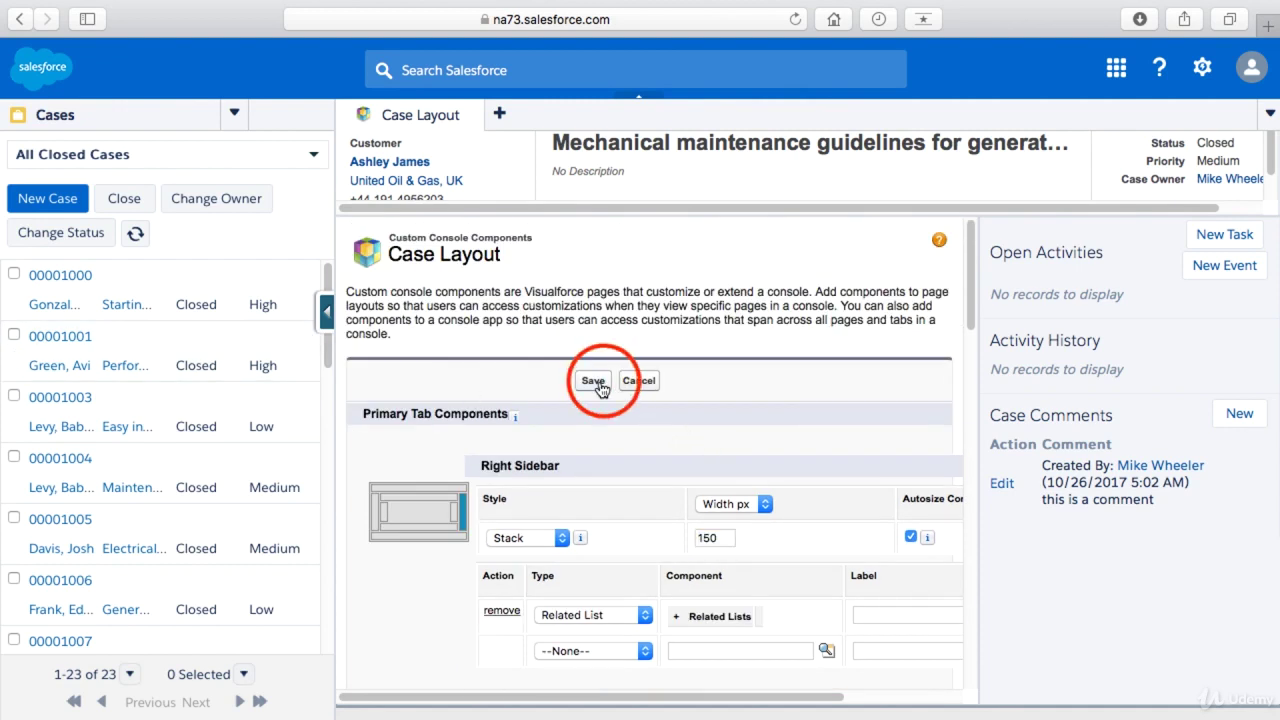
{"action": "scroll", "coordinate": [610, 420], "scroll_direction": "down", "scroll_amount": 5}
{"action": "scroll", "coordinate": [614, 447], "scroll_direction": "down", "scroll_amount": 5}
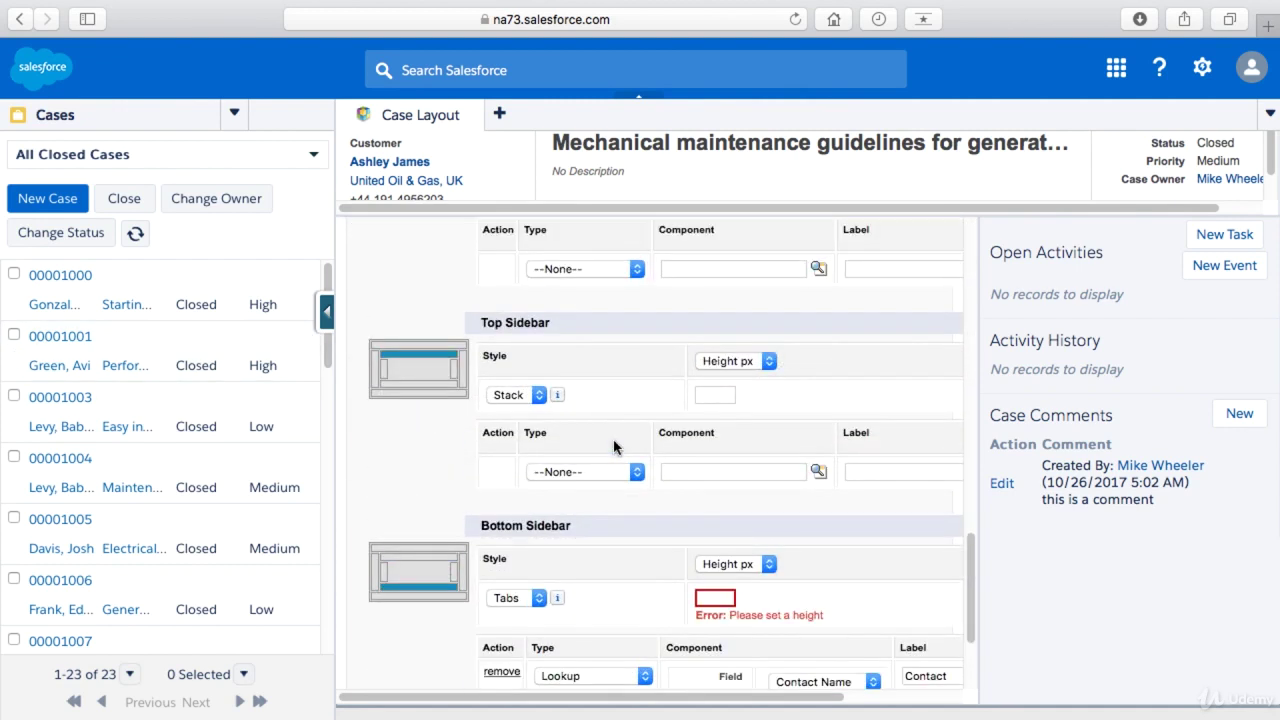
{"action": "left_click", "coordinate": [710, 474]}
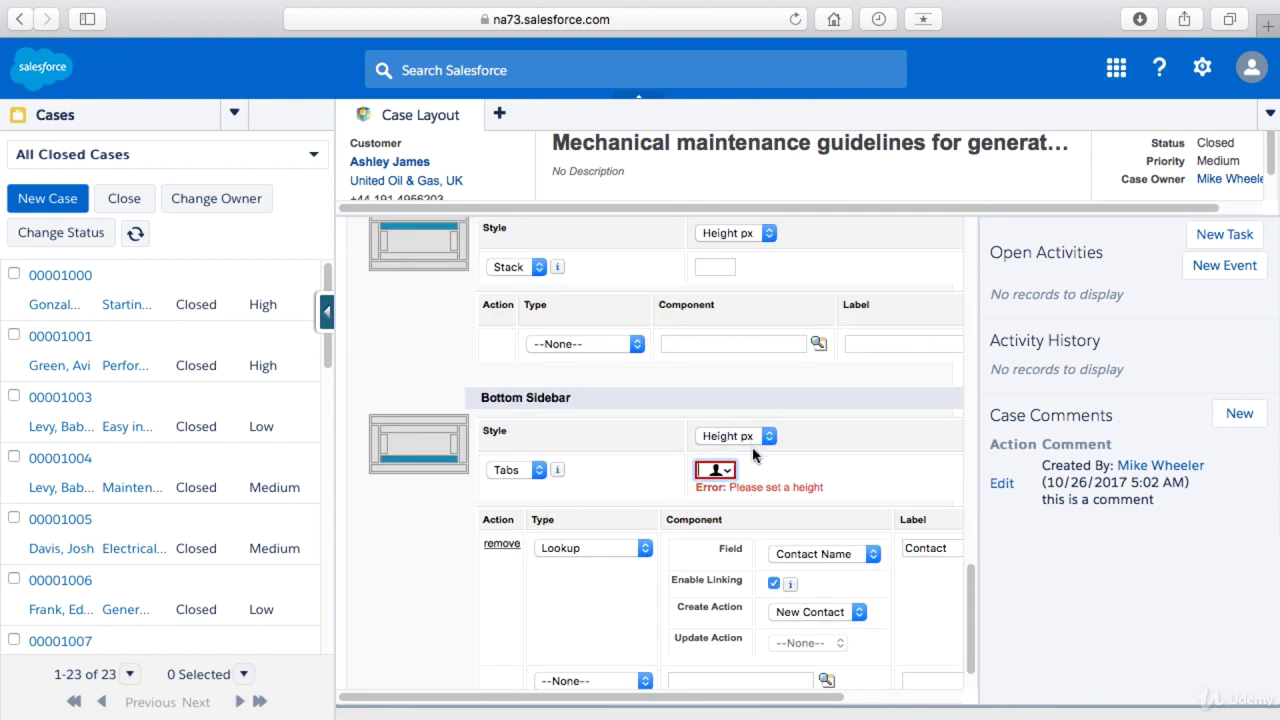
{"action": "scroll", "coordinate": [774, 472], "scroll_direction": "up", "scroll_amount": 10}
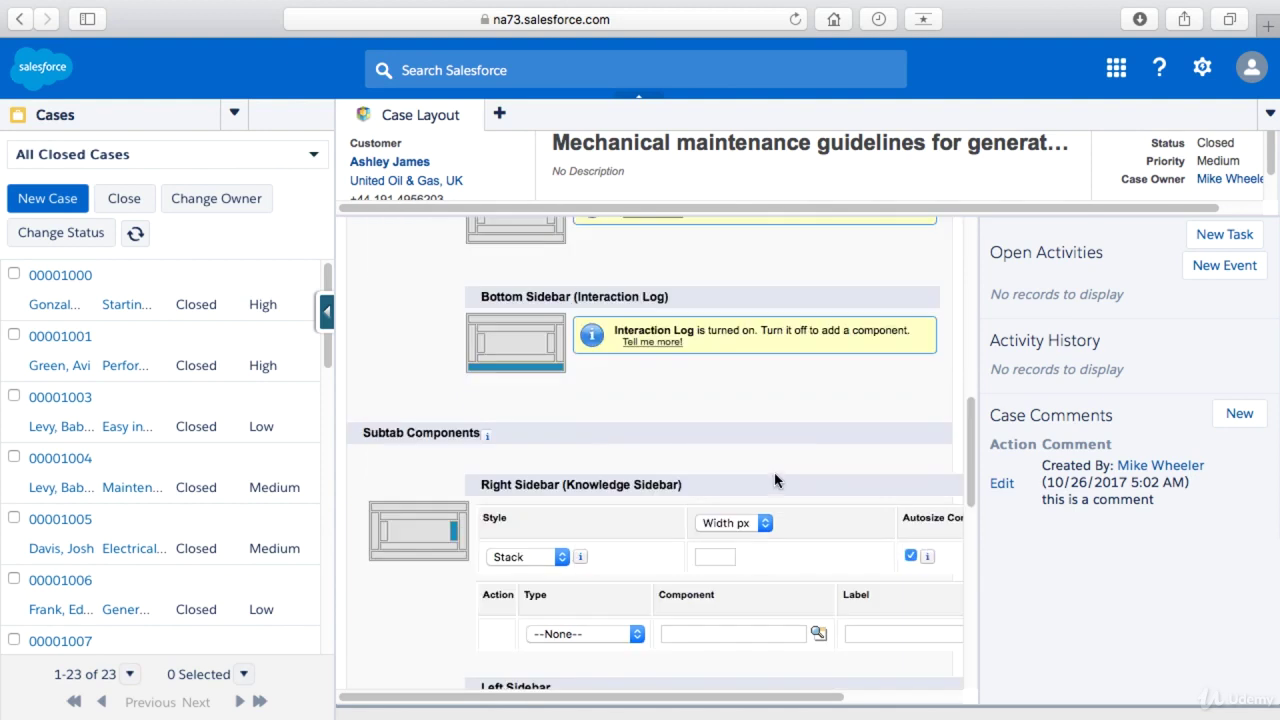
{"action": "left_click", "coordinate": [577, 381]}
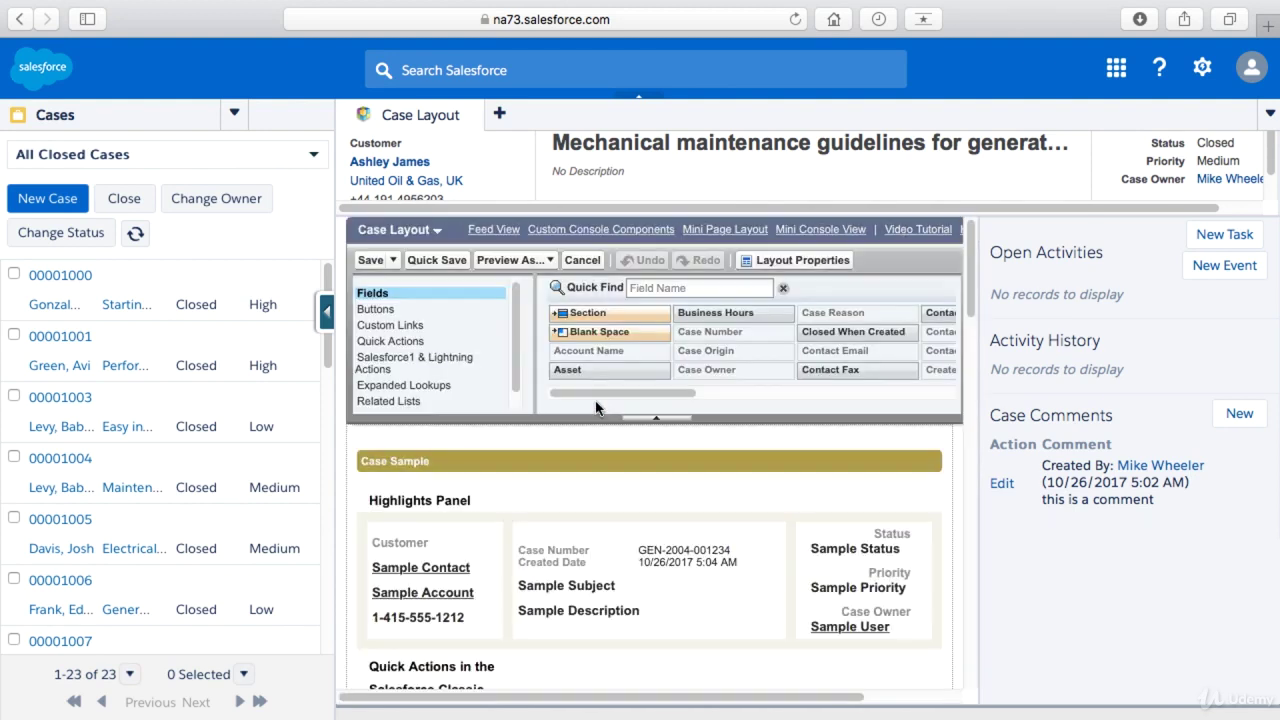
{"action": "left_click", "coordinate": [368, 261]}
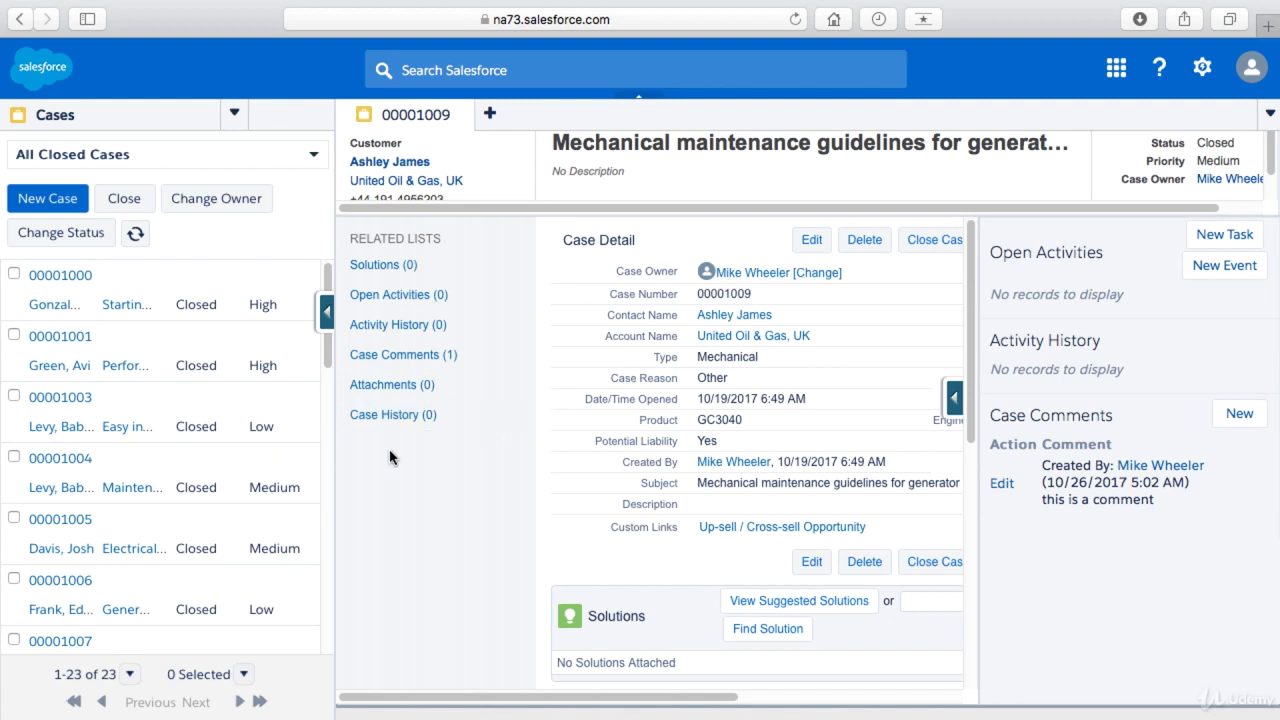
{"action": "left_click", "coordinate": [463, 114]}
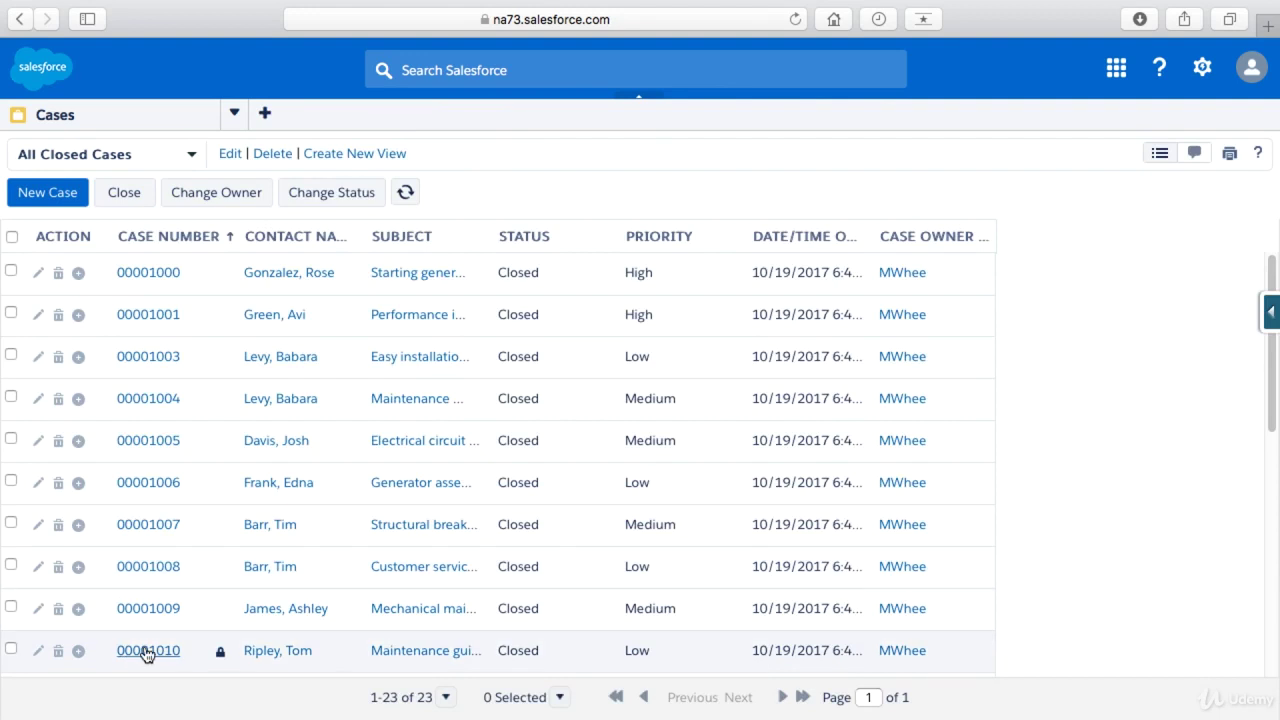
- Open case 00001010 and bring its bottom Contact sidebar into view
{"action": "left_click", "coordinate": [145, 650]}
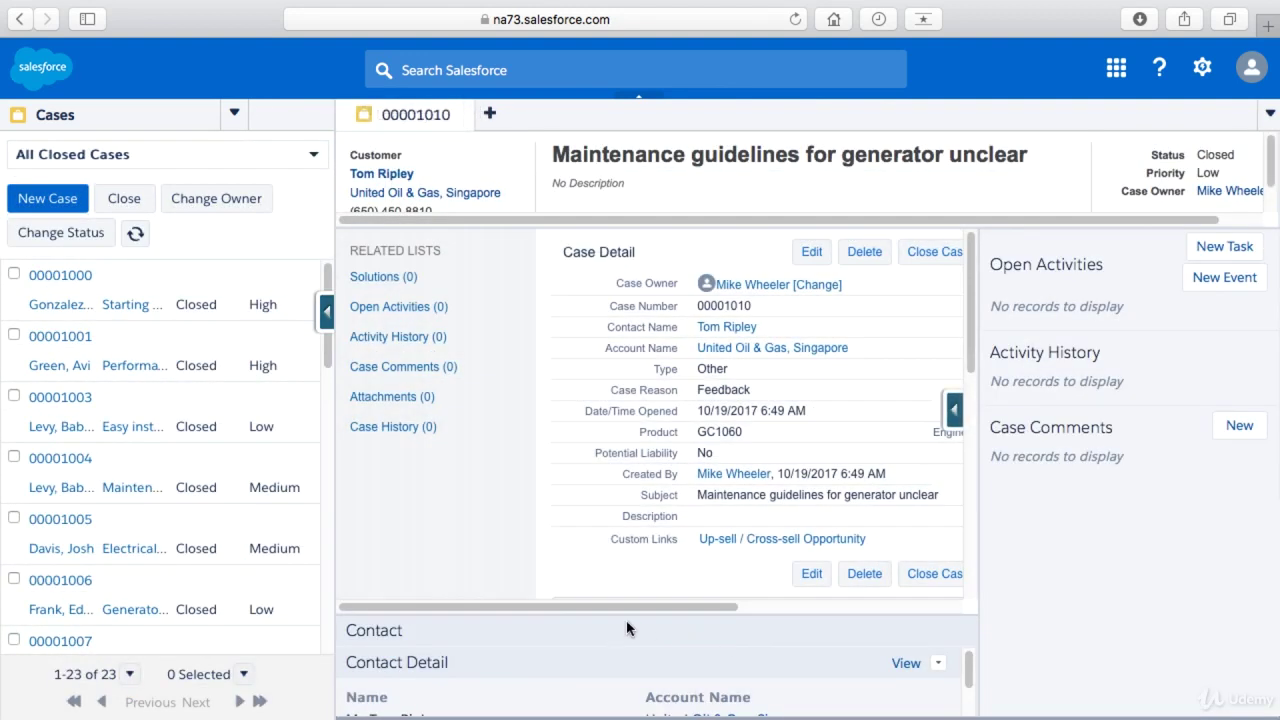
{"action": "left_click", "coordinate": [446, 640]}
{"action": "left_click", "coordinate": [371, 632]}
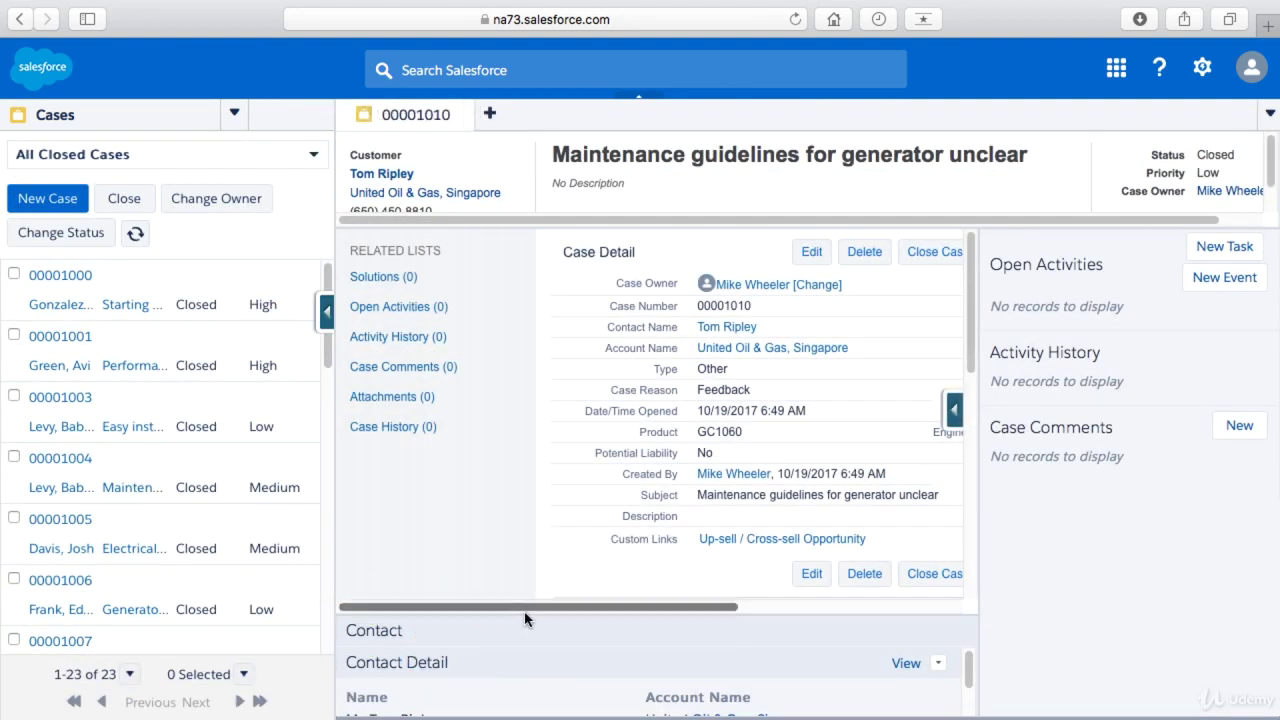
{"action": "scroll", "coordinate": [524, 612], "scroll_direction": "down", "scroll_amount": 2}
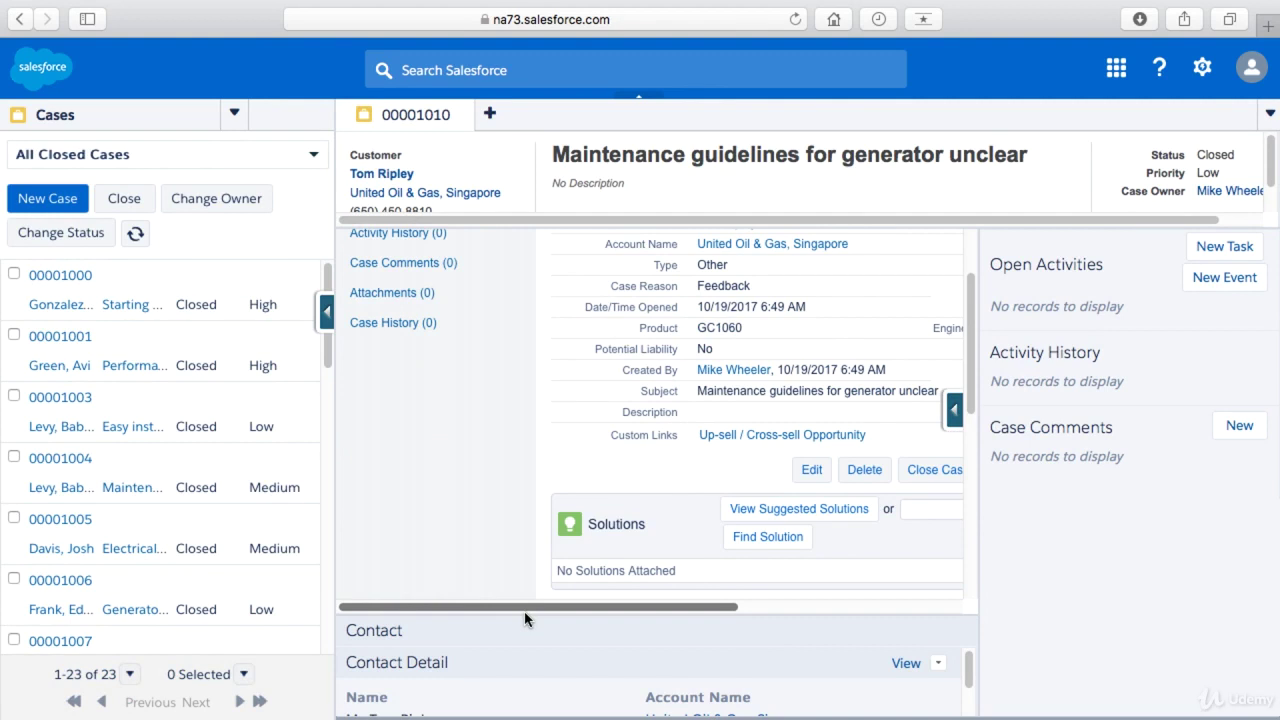
{"action": "scroll", "coordinate": [524, 611], "scroll_direction": "down", "scroll_amount": 4}
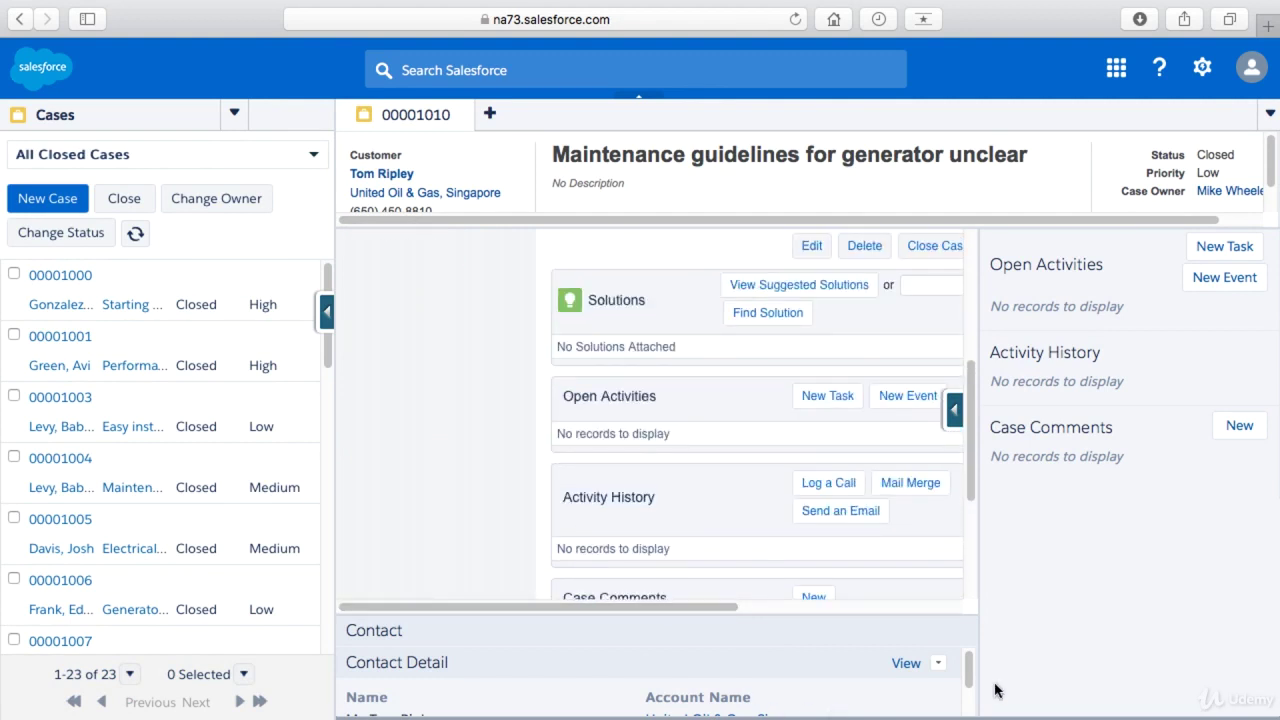
{"action": "left_click_drag", "start_coordinate": [968, 670], "coordinate": [970, 715]}
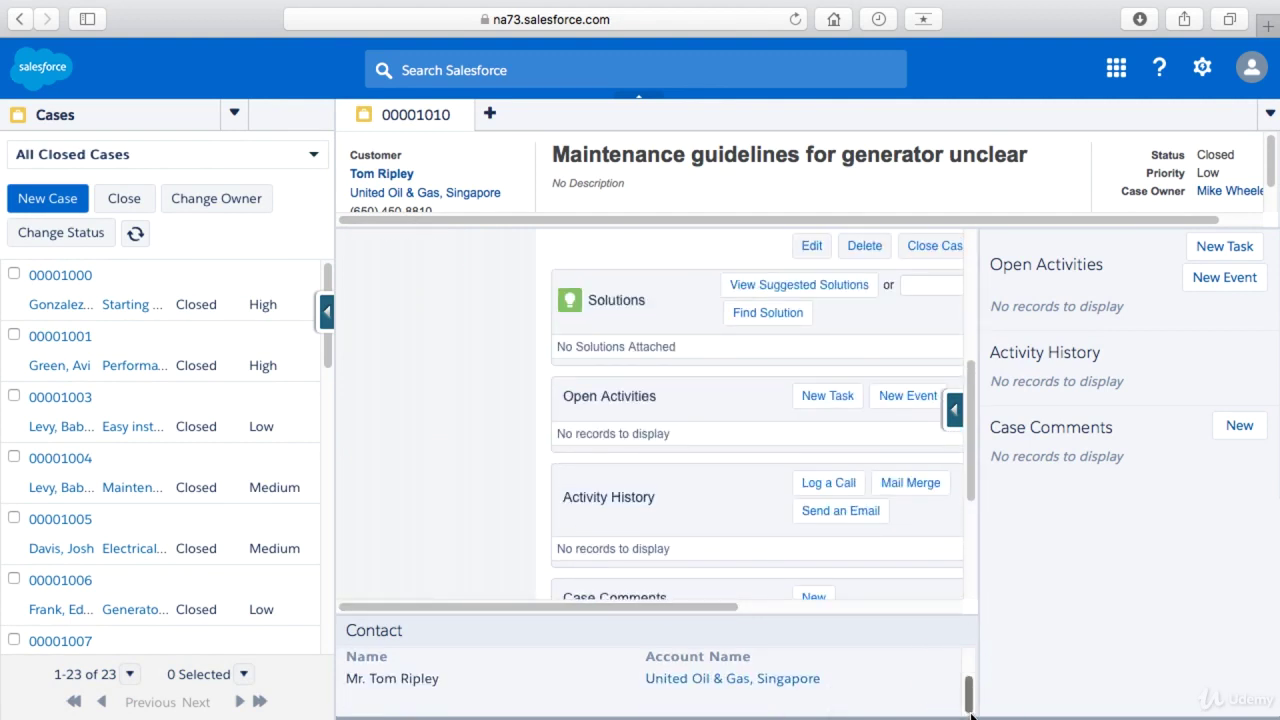
{"action": "scroll", "coordinate": [970, 700], "scroll_direction": "up", "scroll_amount": 2}
- Unlink the contact from case 00001010 and place the cursor in the contact search box
{"action": "left_click", "coordinate": [939, 663]}
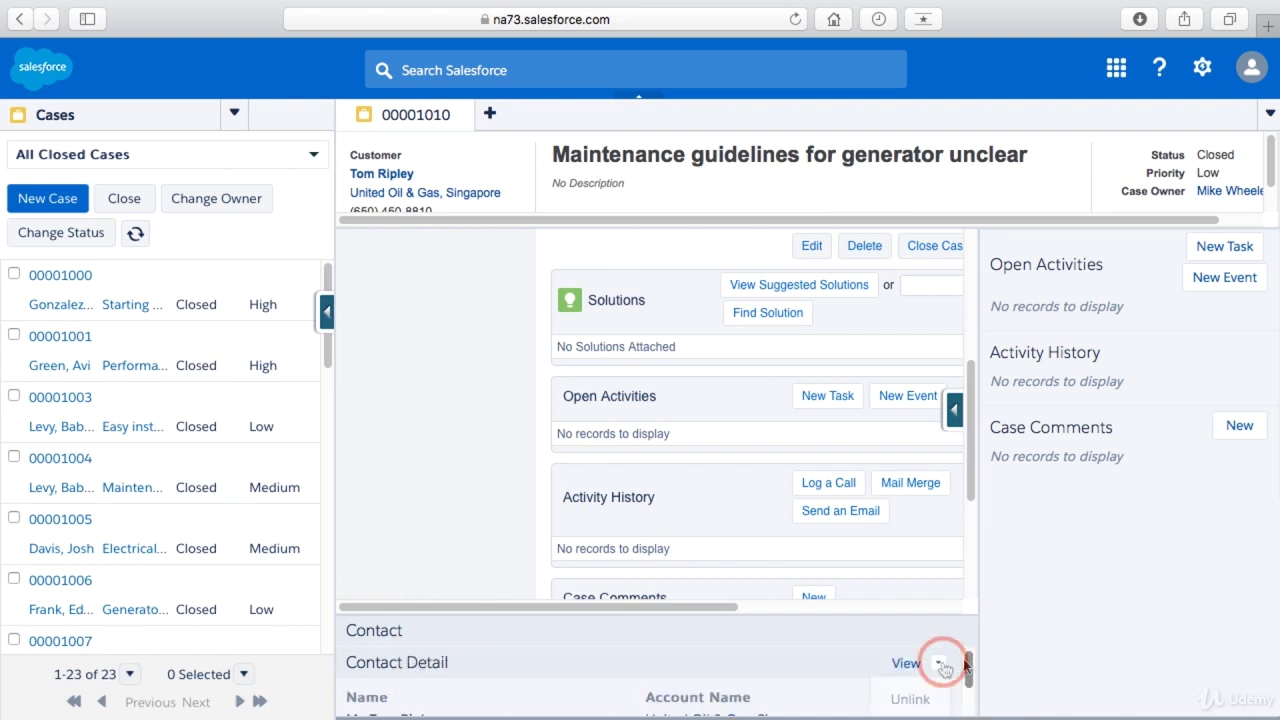
{"action": "left_click", "coordinate": [900, 700]}
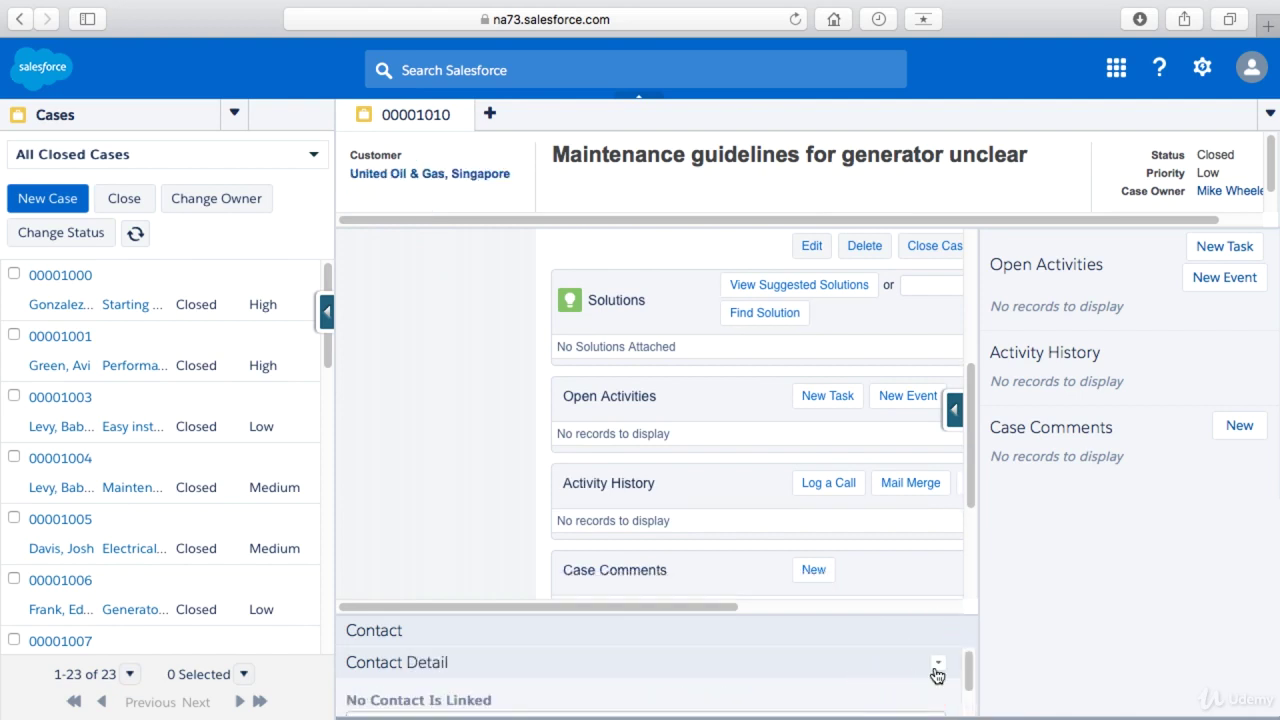
{"action": "left_click_drag", "start_coordinate": [958, 676], "coordinate": [962, 698]}
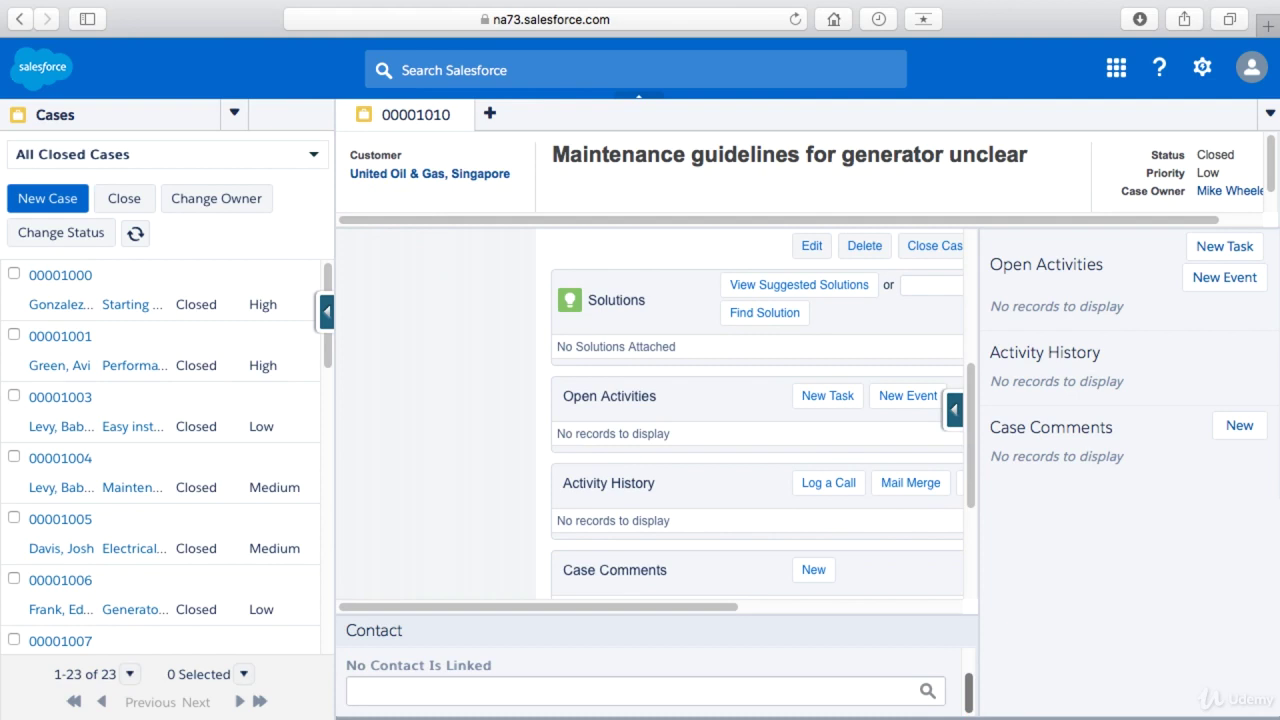
{"action": "left_click", "coordinate": [672, 689]}
{"action": "left_click_drag", "start_coordinate": [971, 464], "coordinate": [983, 337]}
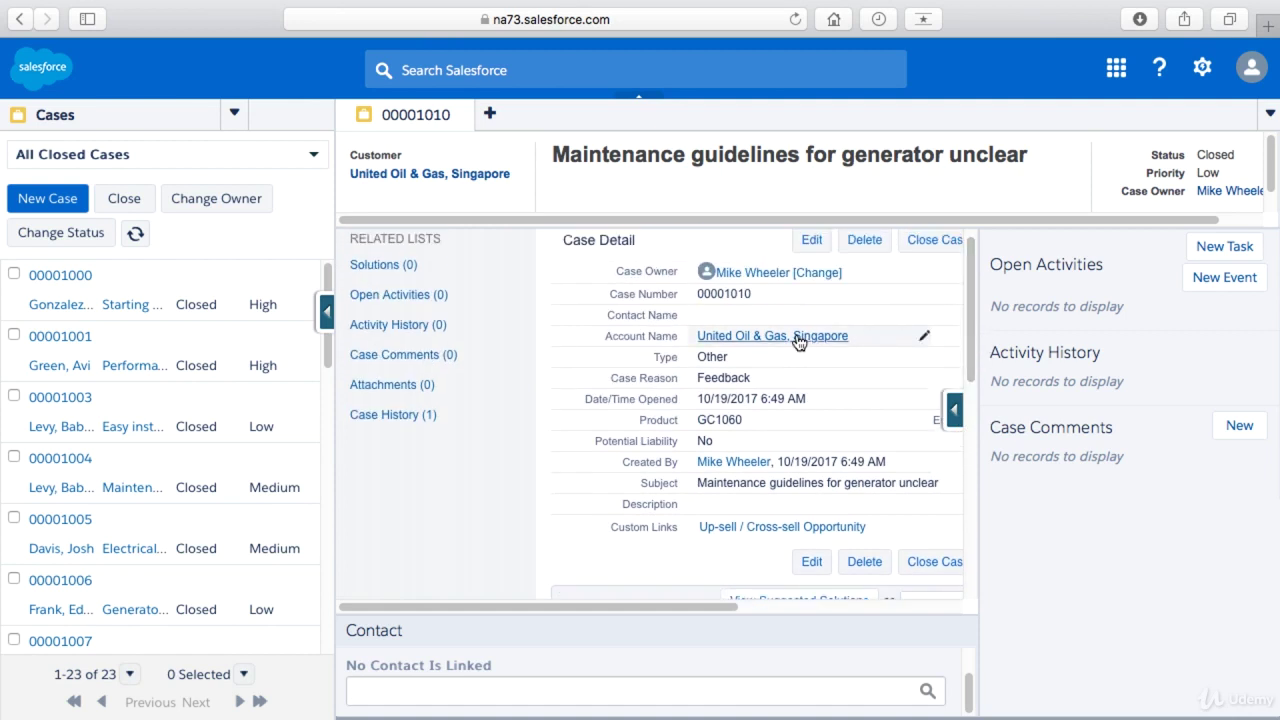
- Open the United Oil & Gas, Singapore account in a subtab and show its 2 contacts
{"action": "mouse_move", "coordinate": [799, 340]}
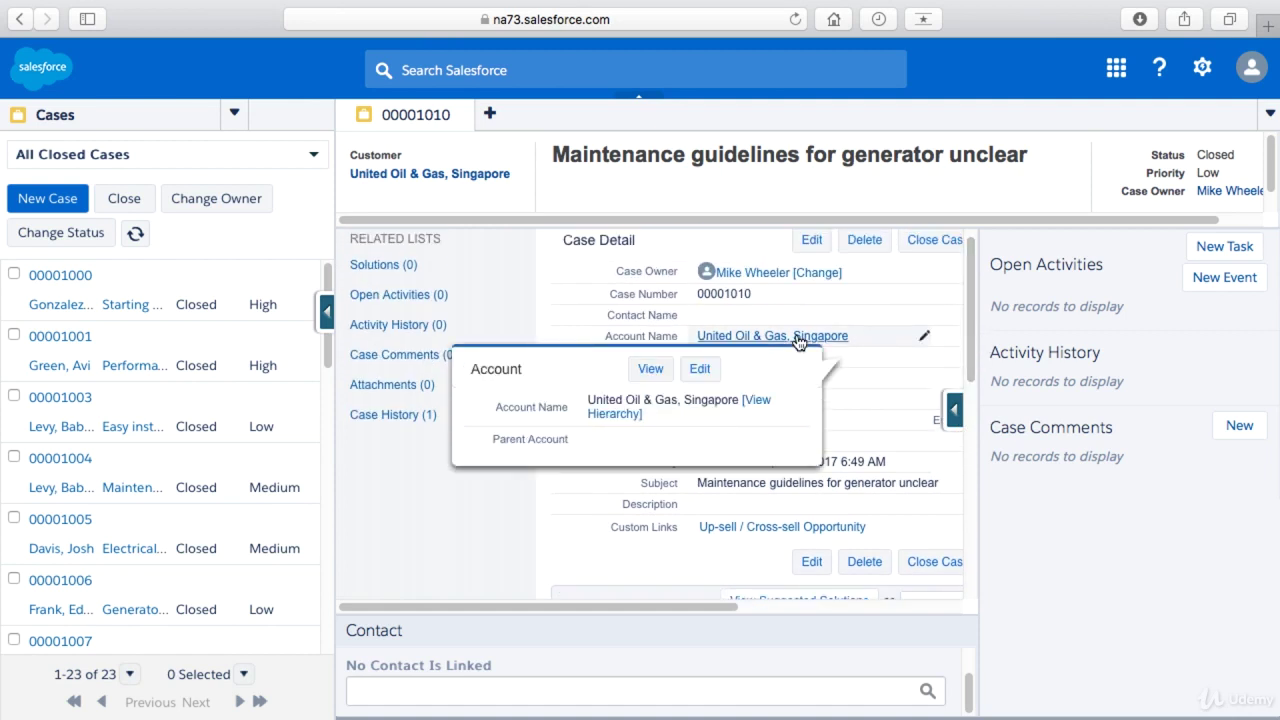
{"action": "left_click", "coordinate": [655, 370]}
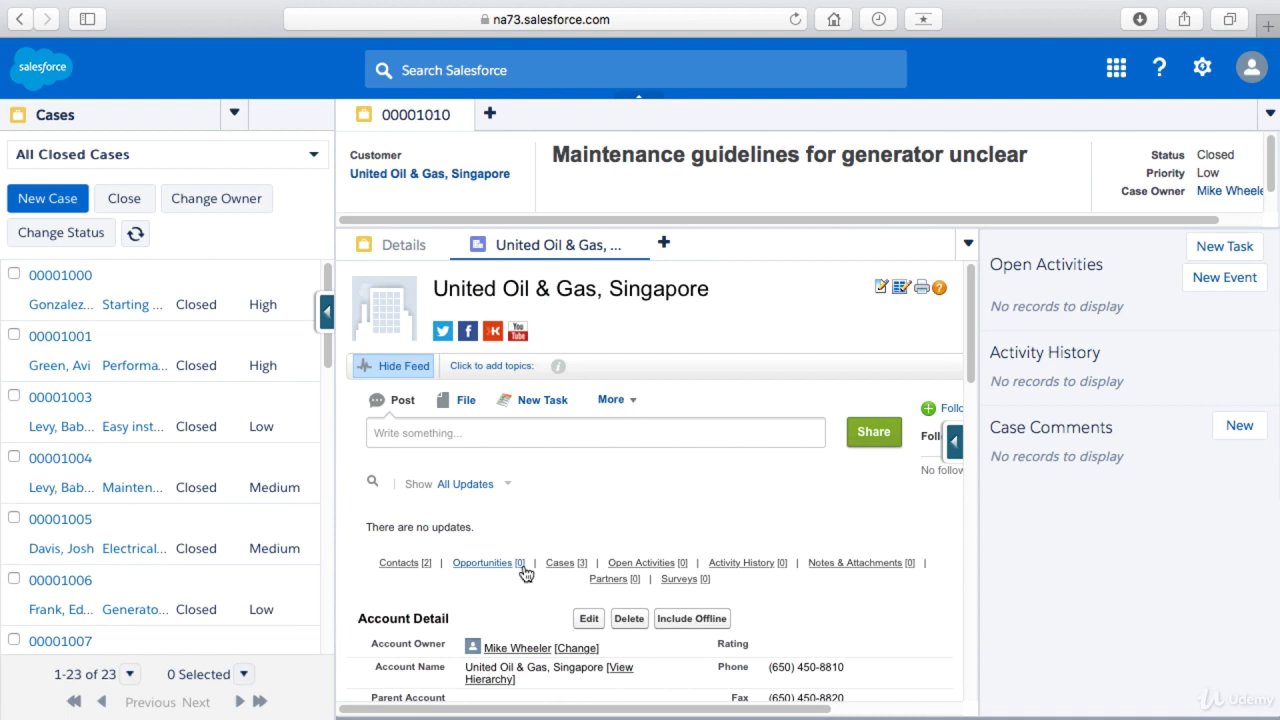
{"action": "left_click", "coordinate": [406, 565]}
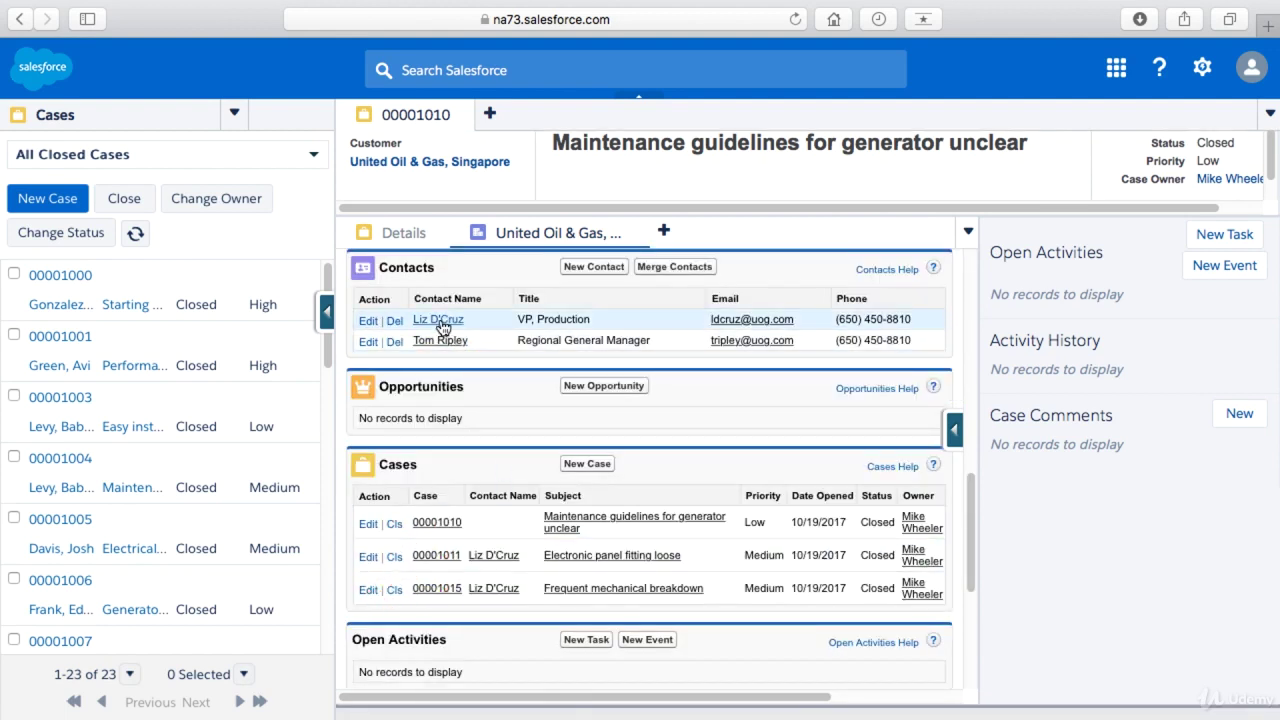
- Back on case details, search the Contact sidebar for 'liz', then start a New Contact form
{"action": "left_click", "coordinate": [412, 233]}
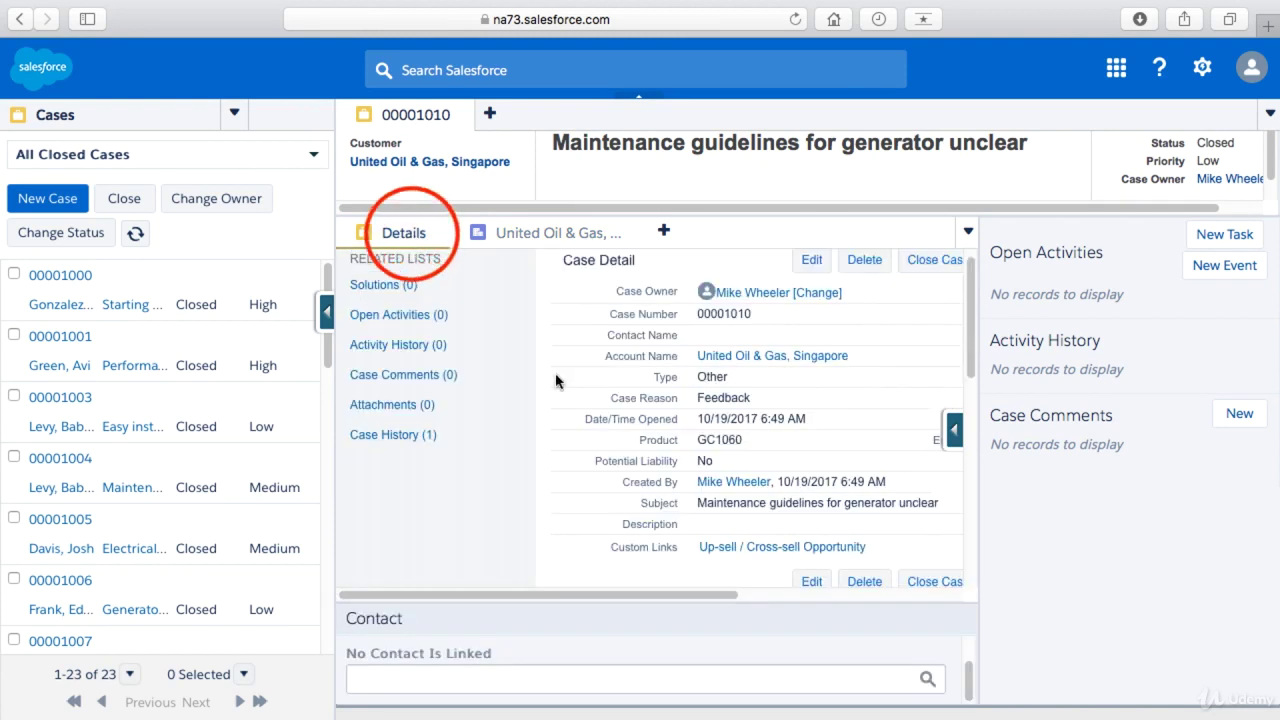
{"action": "left_click", "coordinate": [617, 690]}
{"action": "type", "text": "li"}
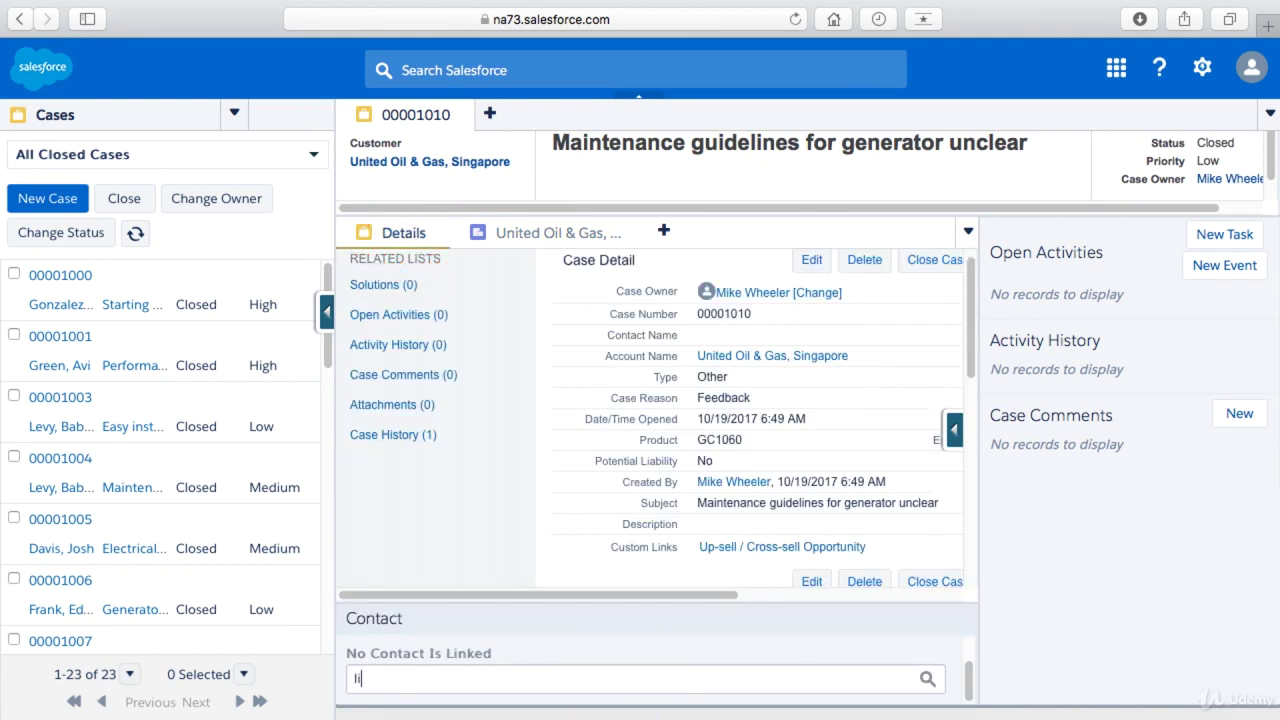
{"action": "type", "text": "z"}
{"action": "left_click", "coordinate": [925, 690]}
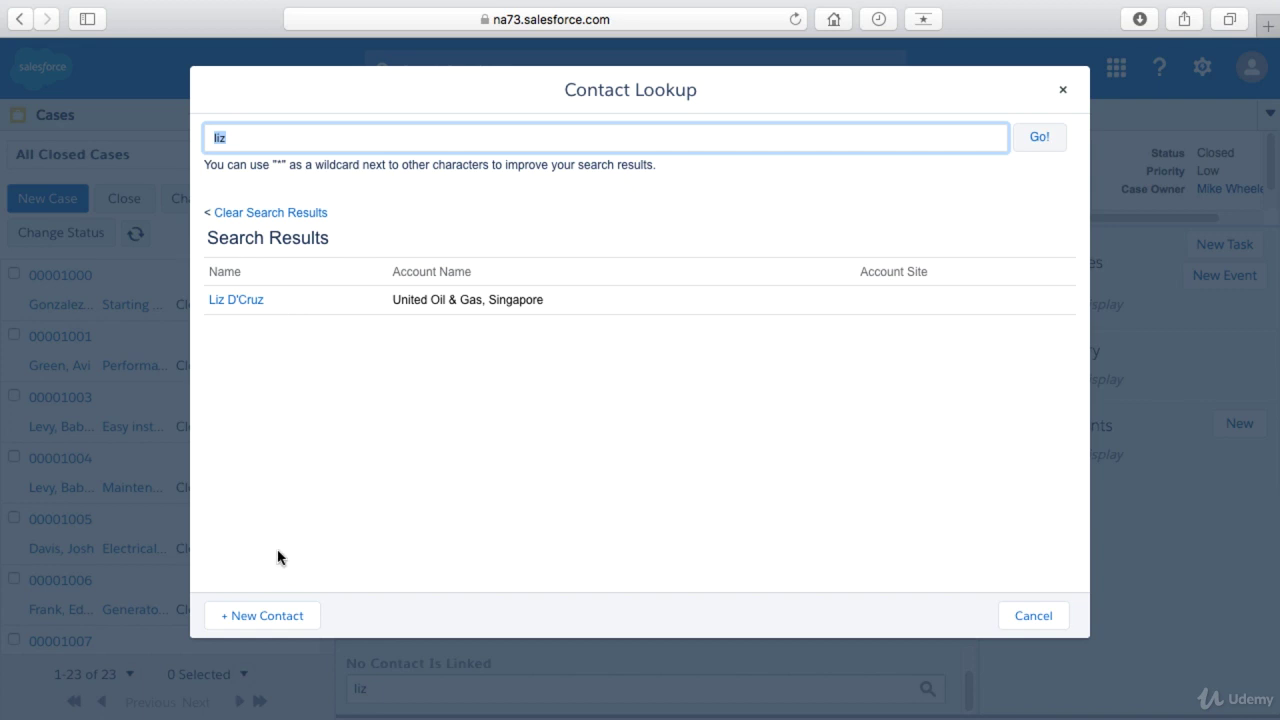
{"action": "left_click", "coordinate": [273, 617]}
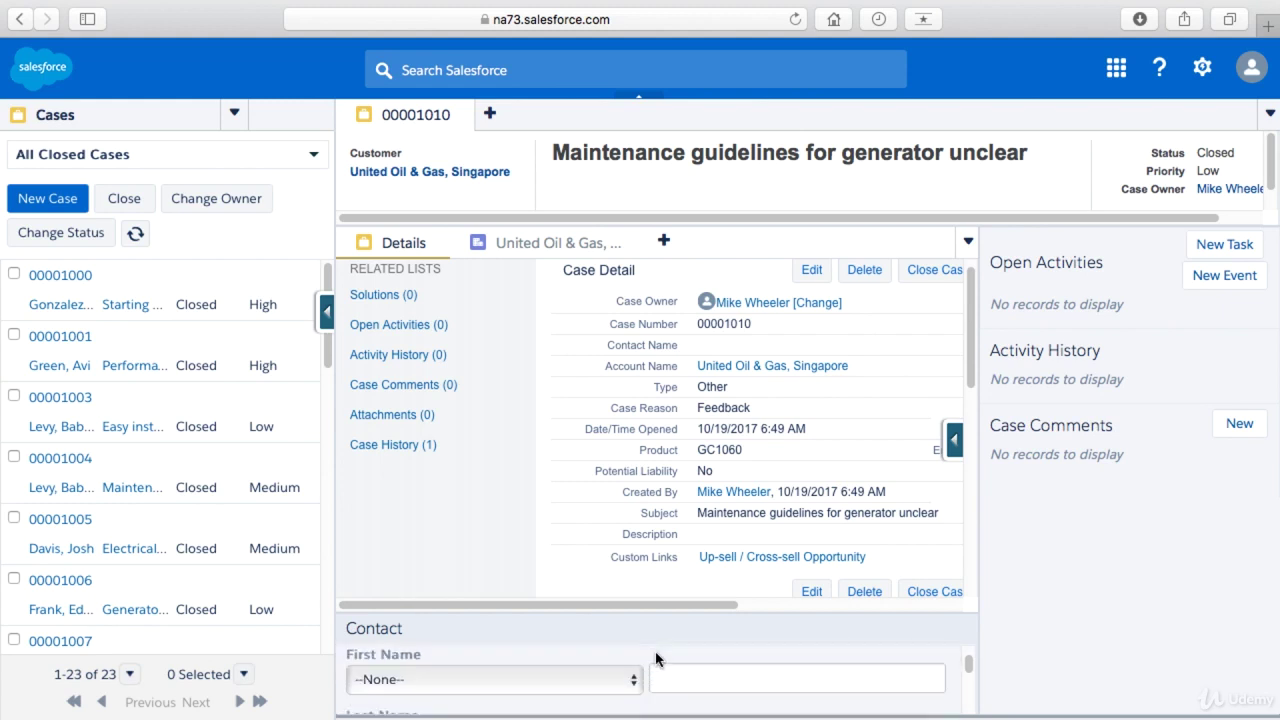
- Enter the new contact's last name, email address and phone number, leaving first name blank
{"action": "scroll", "coordinate": [655, 659], "scroll_direction": "down", "scroll_amount": 1}
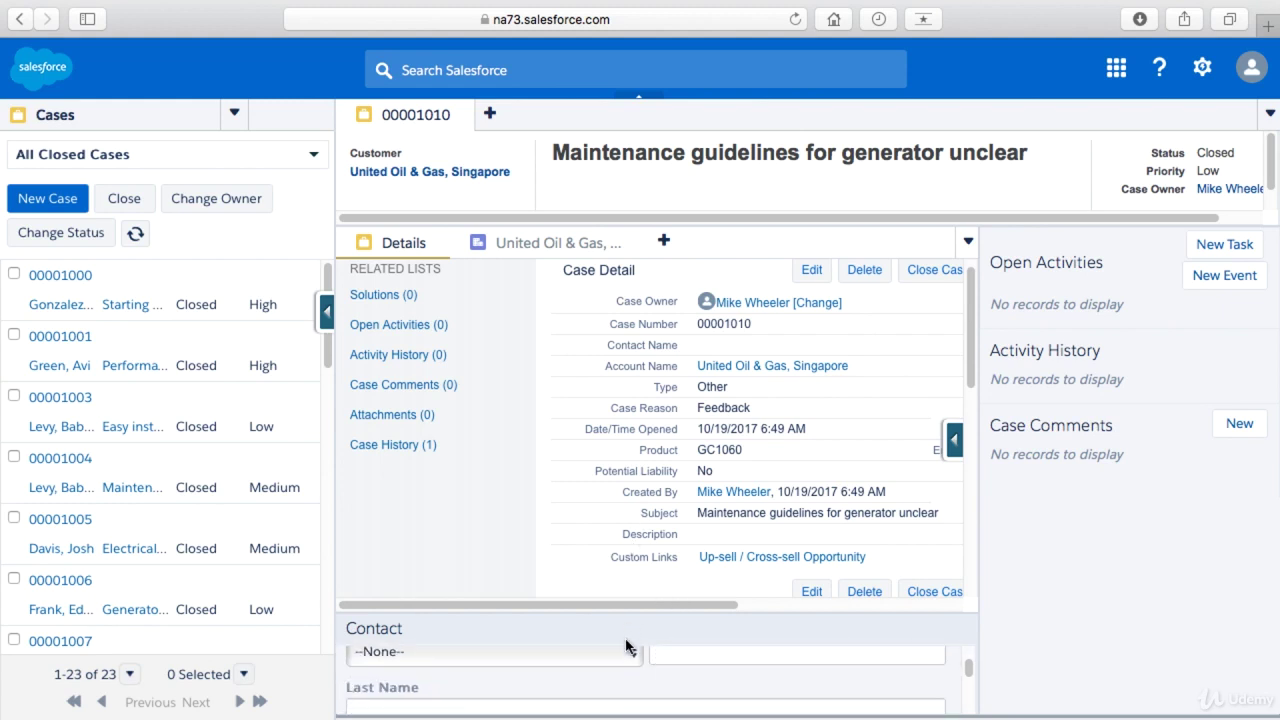
{"action": "scroll", "coordinate": [635, 663], "scroll_direction": "up", "scroll_amount": 1}
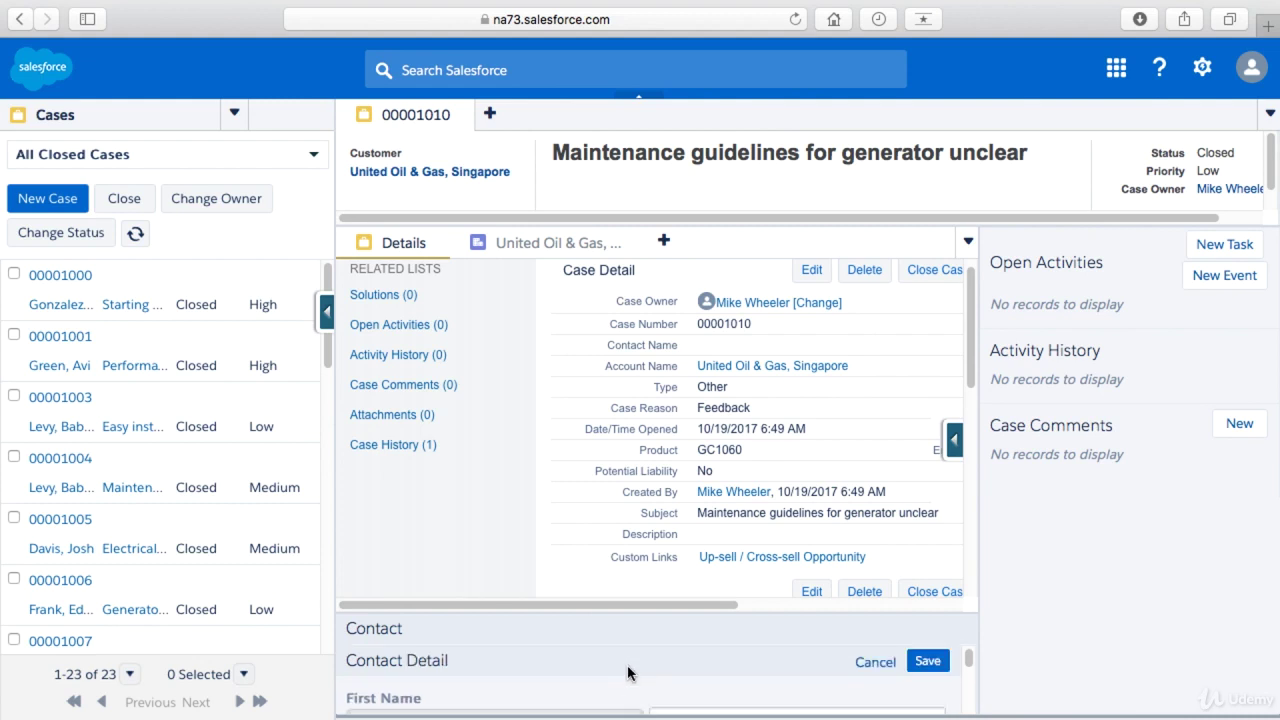
{"action": "scroll", "coordinate": [627, 672], "scroll_direction": "down", "scroll_amount": 2}
{"action": "scroll", "coordinate": [657, 673], "scroll_direction": "down", "scroll_amount": 2}
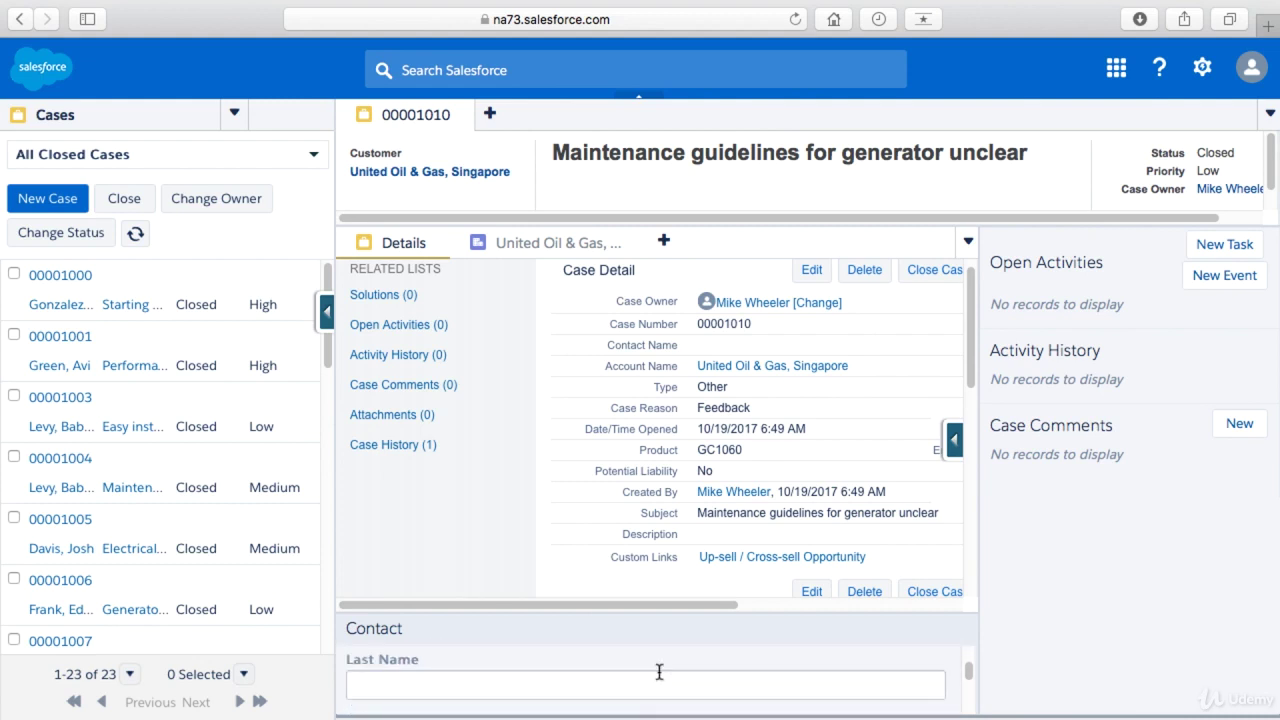
{"action": "scroll", "coordinate": [659, 672], "scroll_direction": "up", "scroll_amount": 1}
{"action": "left_click", "coordinate": [699, 658]}
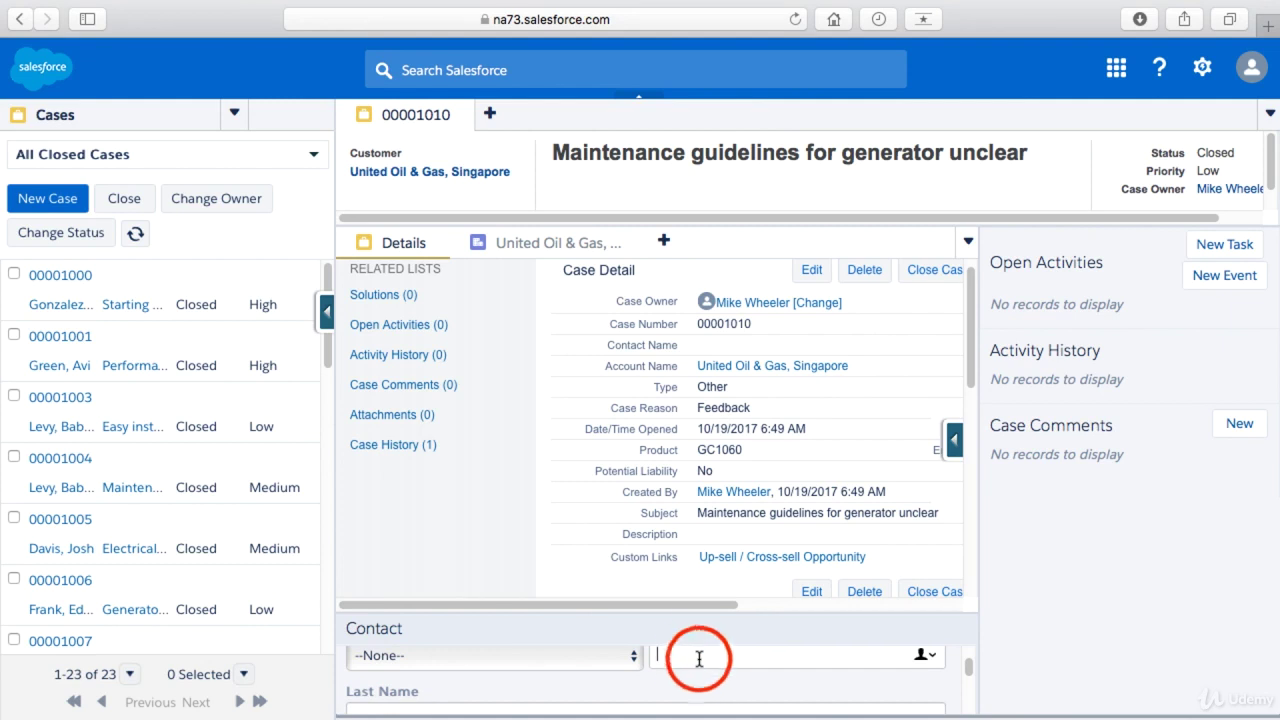
{"action": "key", "text": "Tab"}
{"action": "type", "text": "Jone"}
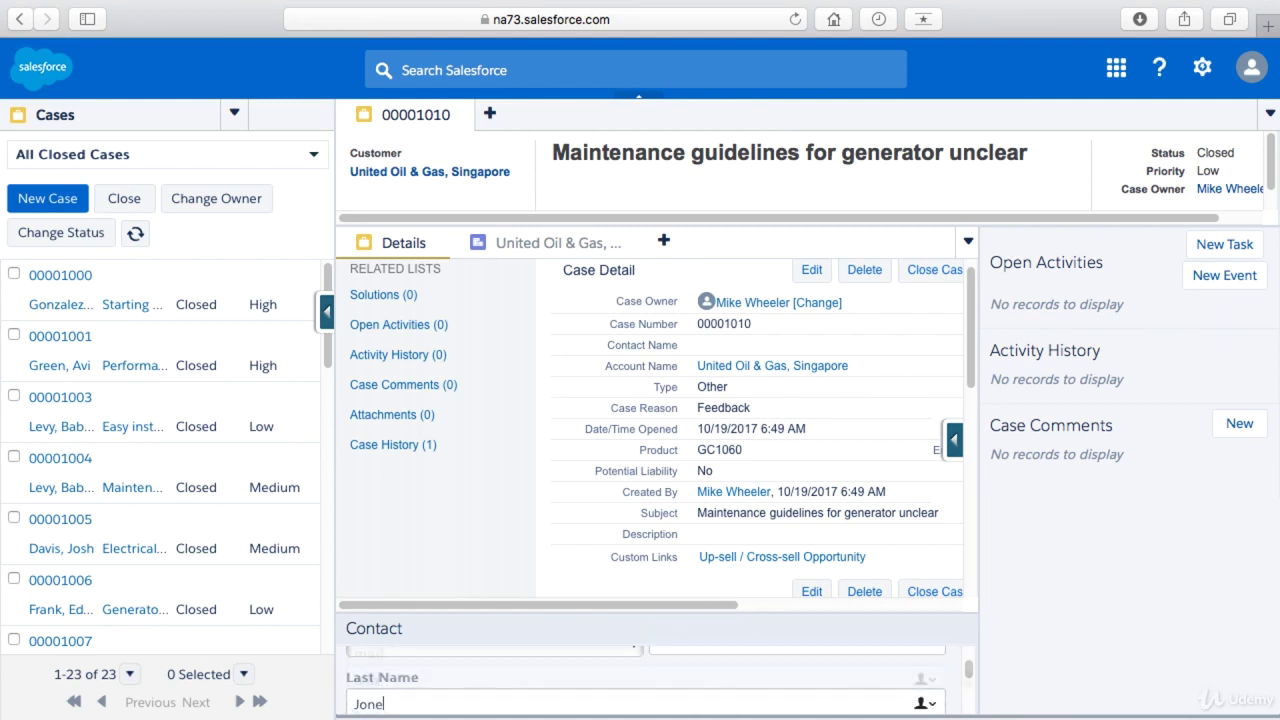
{"action": "type", "text": "s"}
{"action": "key", "text": "Tab"}
{"action": "key", "text": "Tab"}
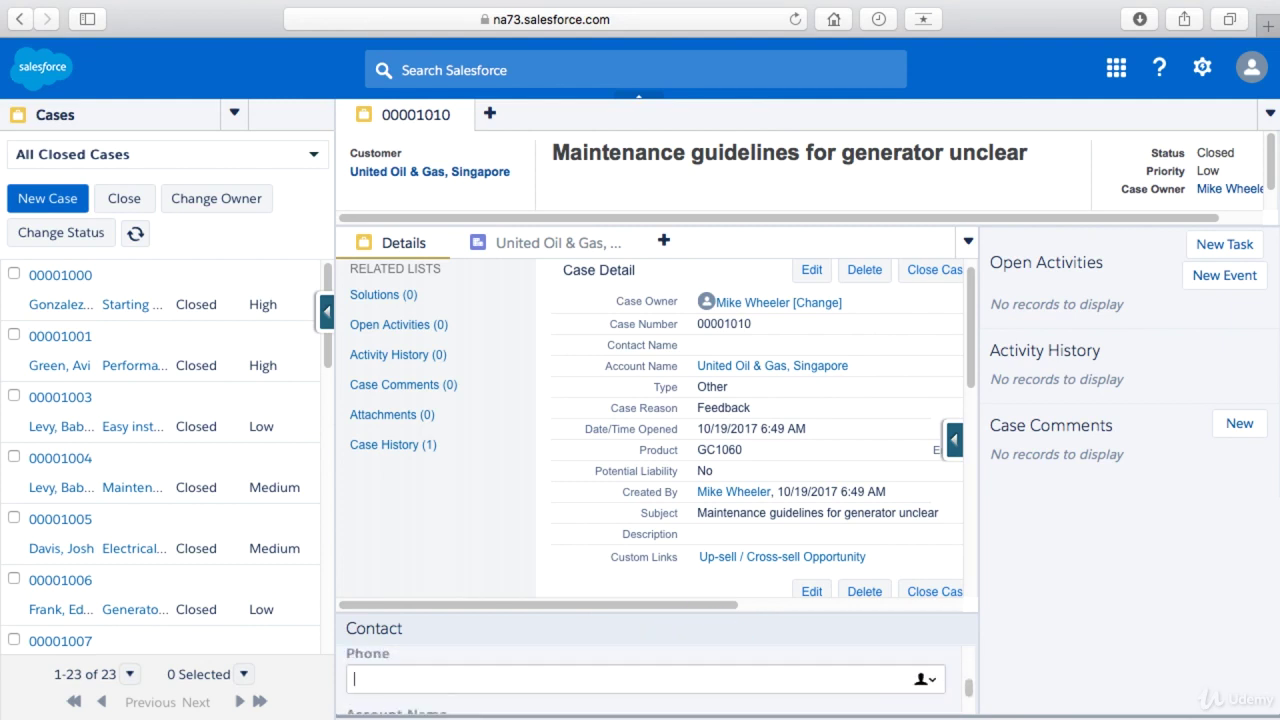
{"action": "type", "text": "66"}
{"action": "key", "text": "Tab"}
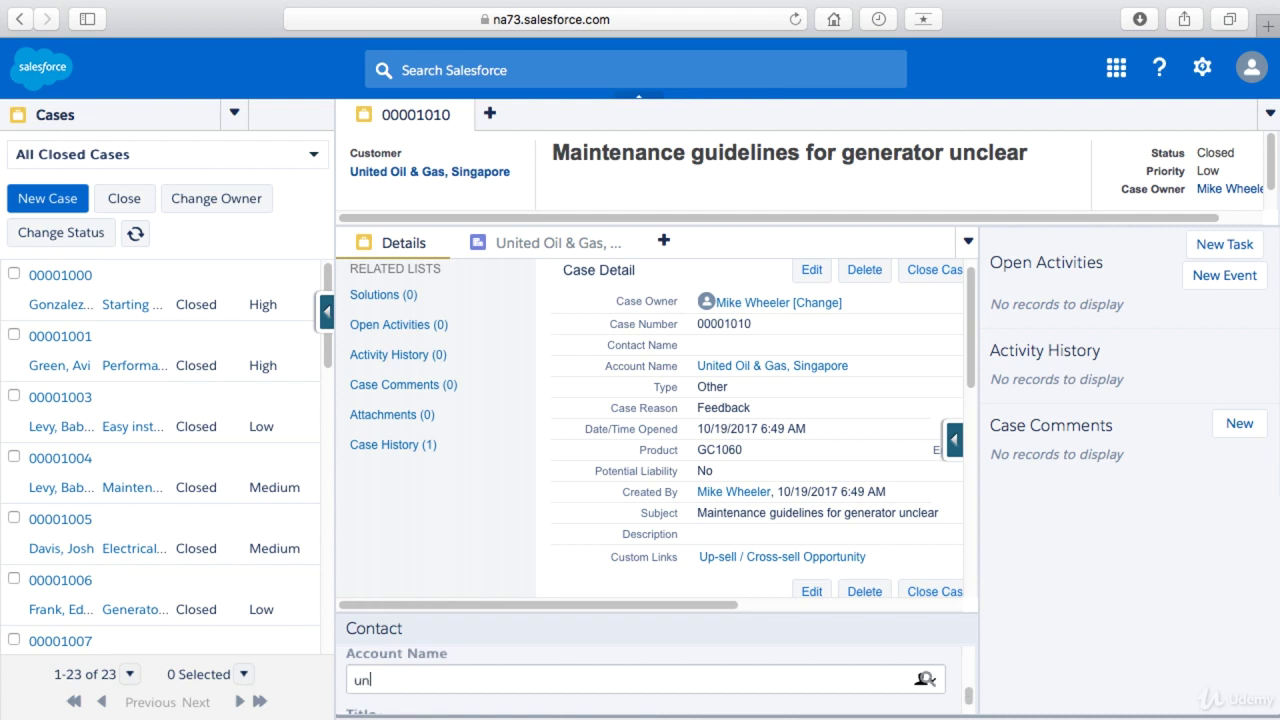
- Set the contact's Account Name to United Oil & Gas, Singapore via the lookup
{"action": "type", "text": "united"}
{"action": "left_click", "coordinate": [924, 678]}
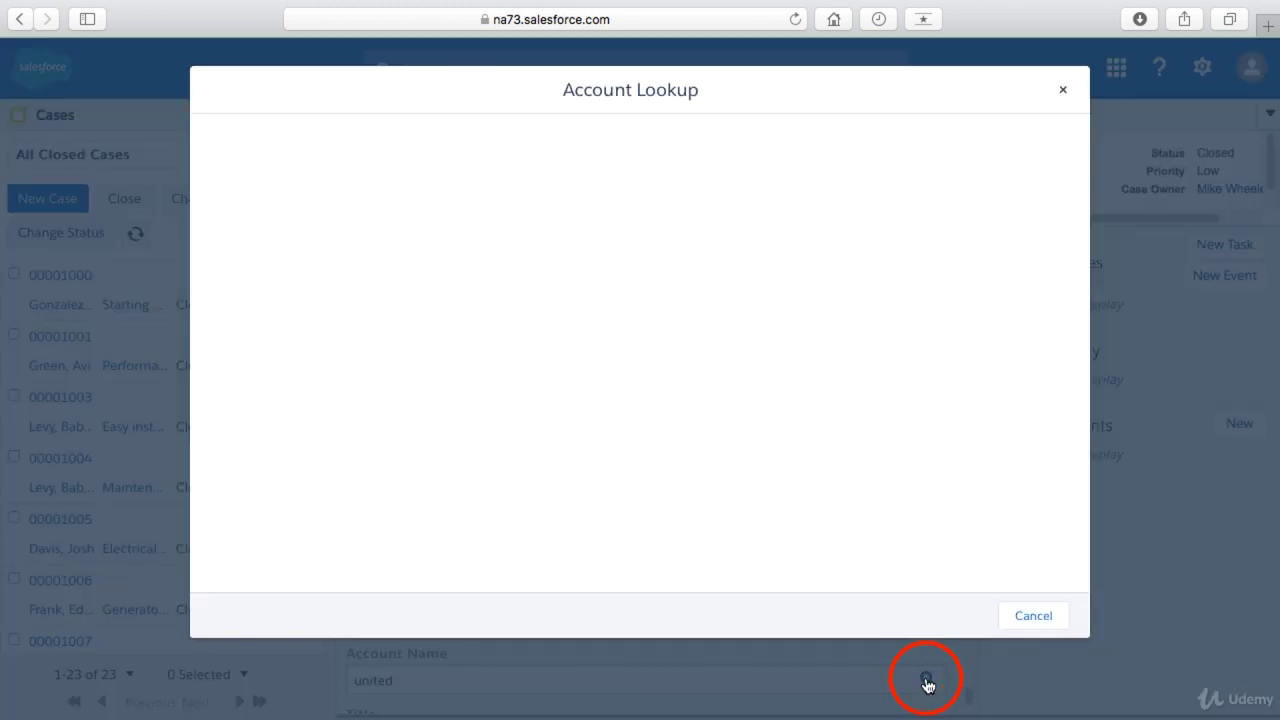
{"action": "left_click", "coordinate": [271, 300]}
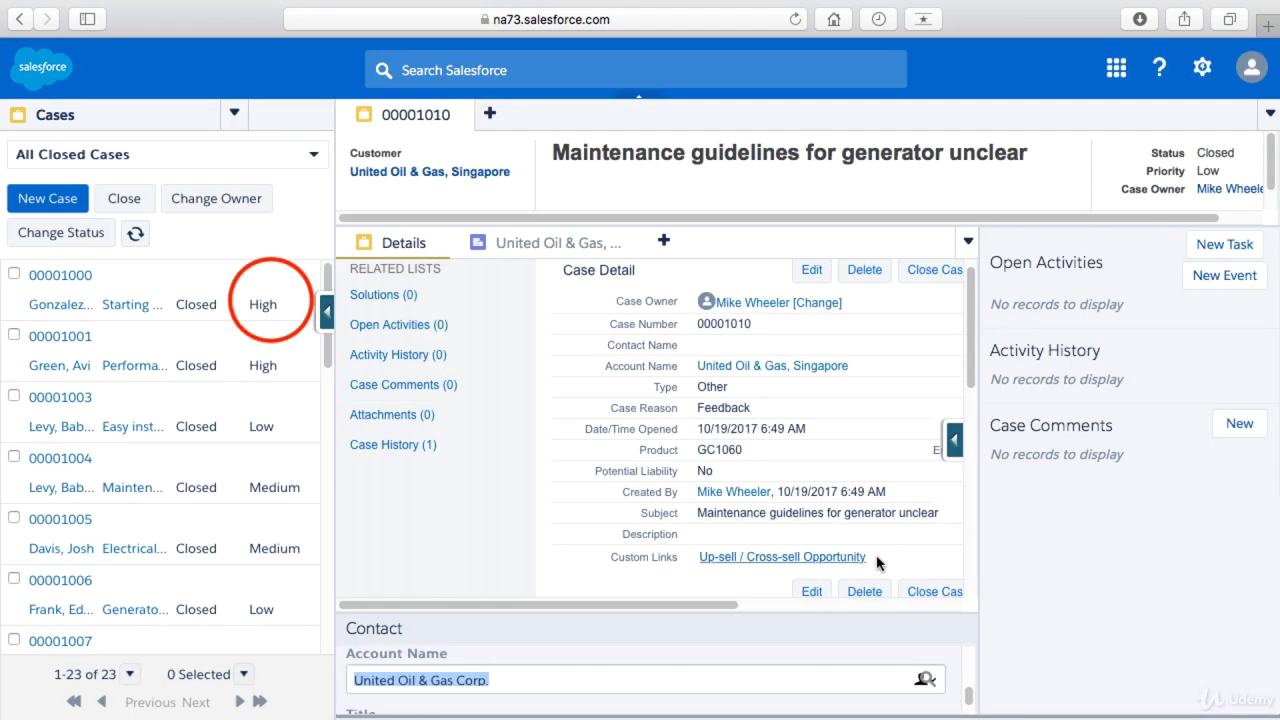
{"action": "scroll", "coordinate": [732, 674], "scroll_direction": "down", "scroll_amount": 1}
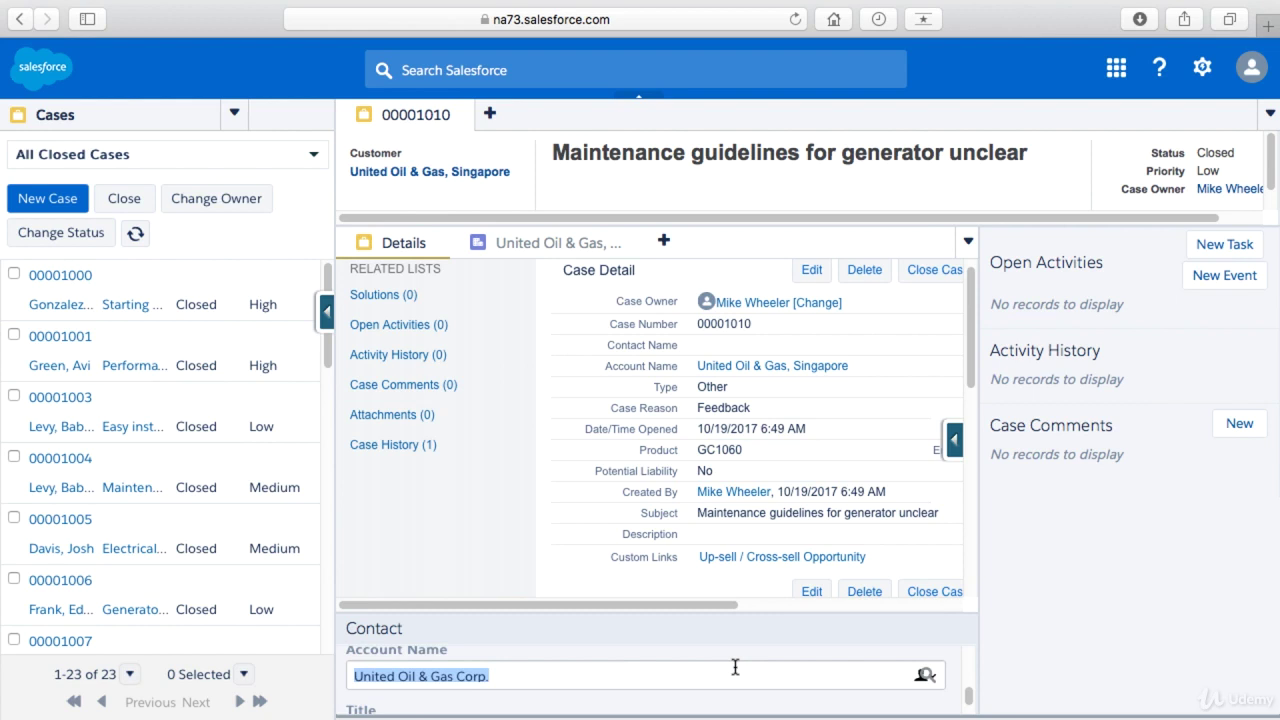
{"action": "left_click", "coordinate": [623, 684]}
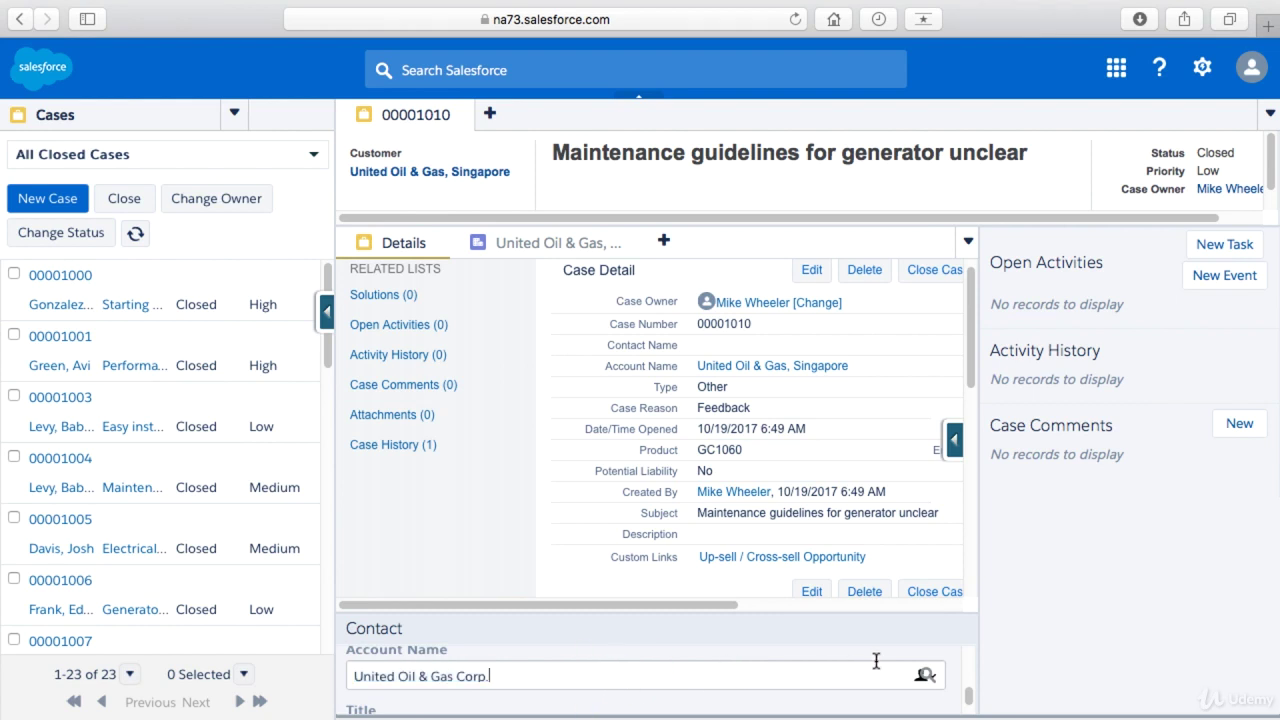
{"action": "left_click", "coordinate": [924, 676]}
{"action": "type", "text": "United Oil & Gas"}
{"action": "key", "text": "Return"}
{"action": "left_click", "coordinate": [296, 338]}
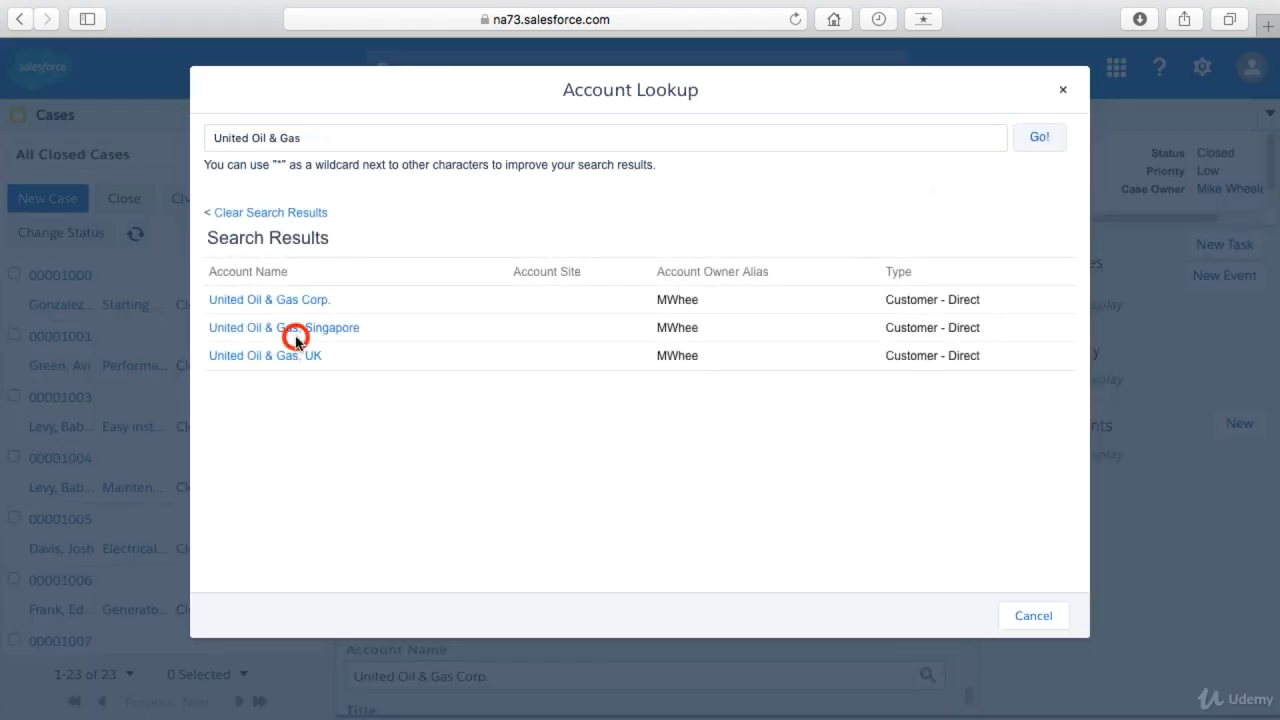
{"action": "scroll", "coordinate": [740, 684], "scroll_direction": "down", "scroll_amount": 2}
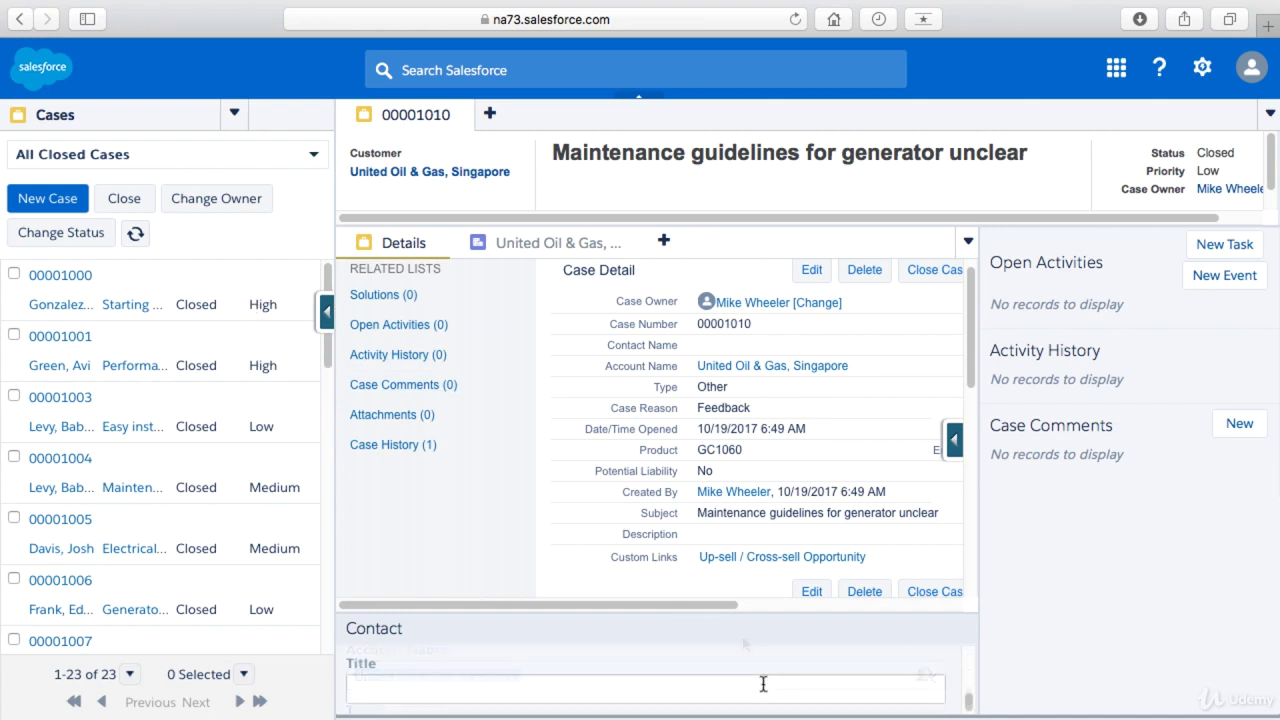
{"action": "scroll", "coordinate": [763, 684], "scroll_direction": "up", "scroll_amount": 3}
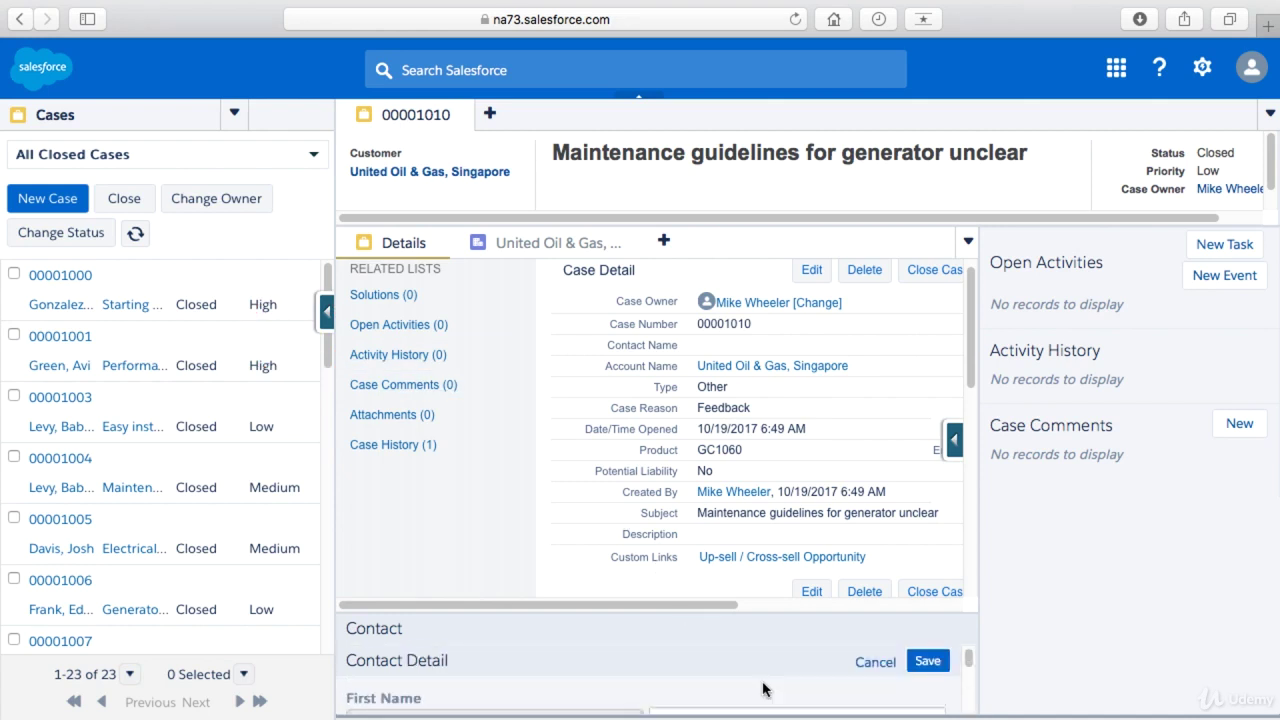
- Save the new contact to link it to case 00001010 and show the Interaction Log
{"action": "left_click", "coordinate": [926, 662]}
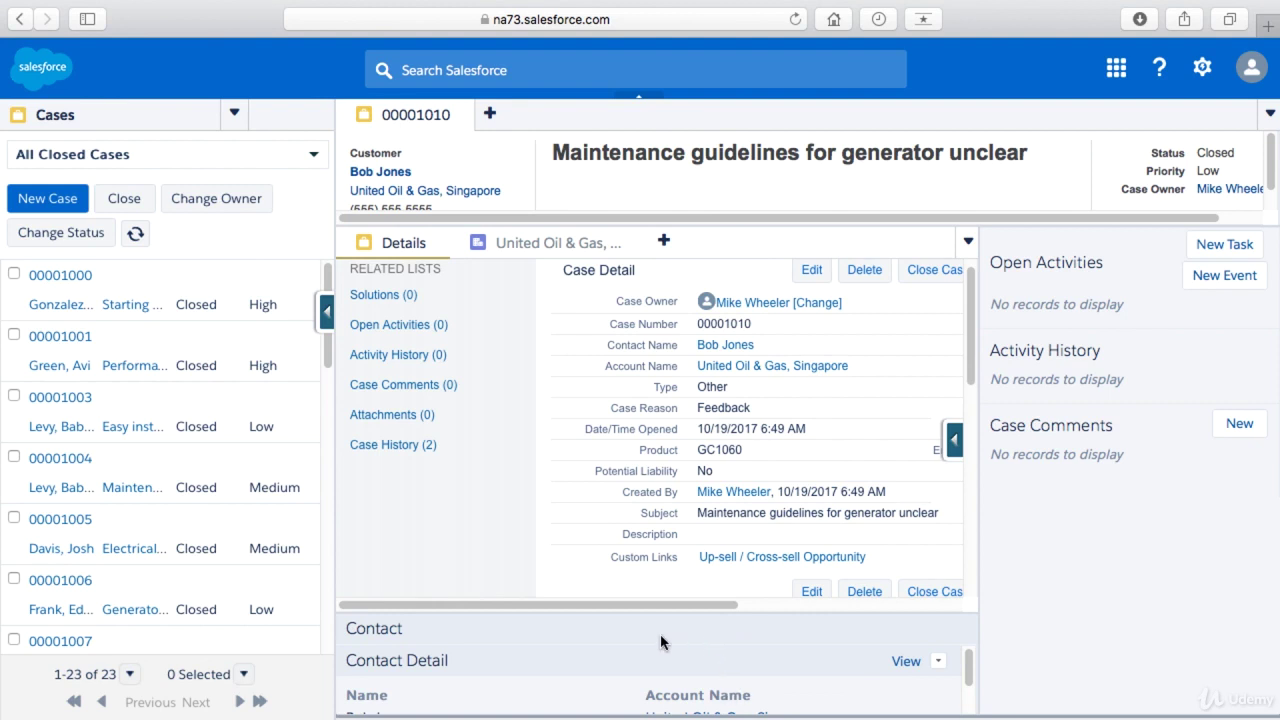
{"action": "left_click", "coordinate": [814, 712]}
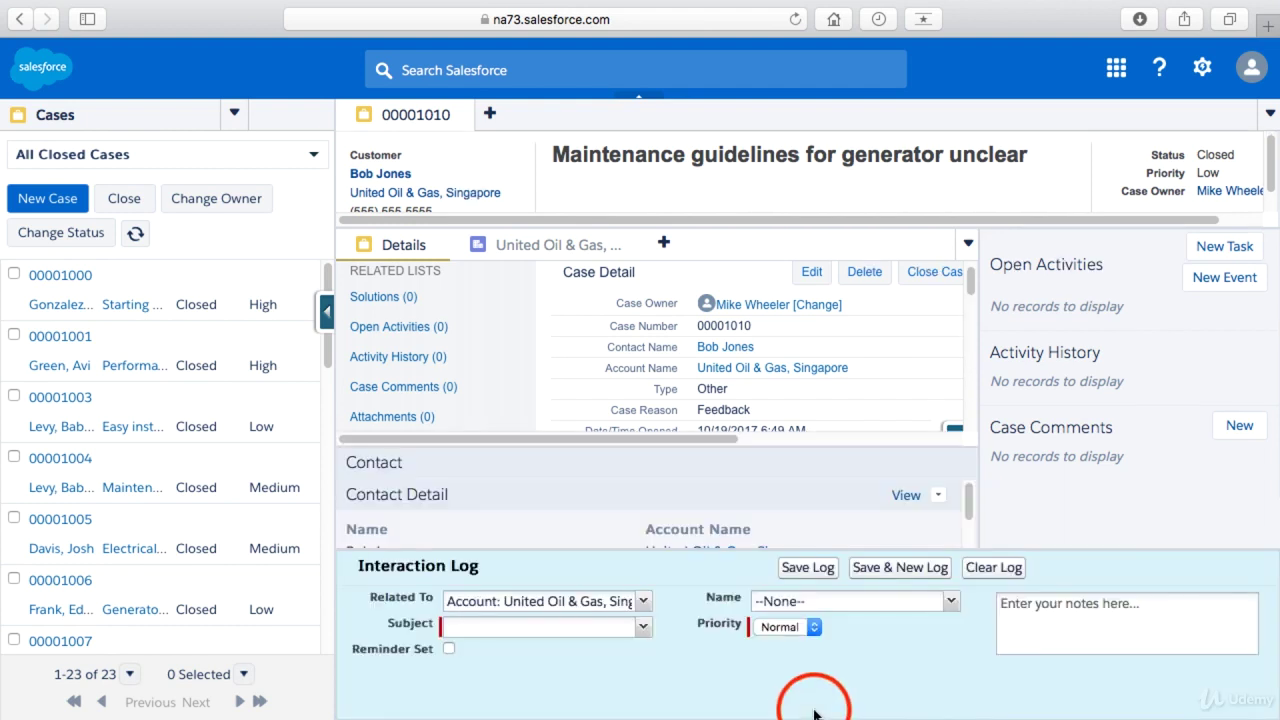